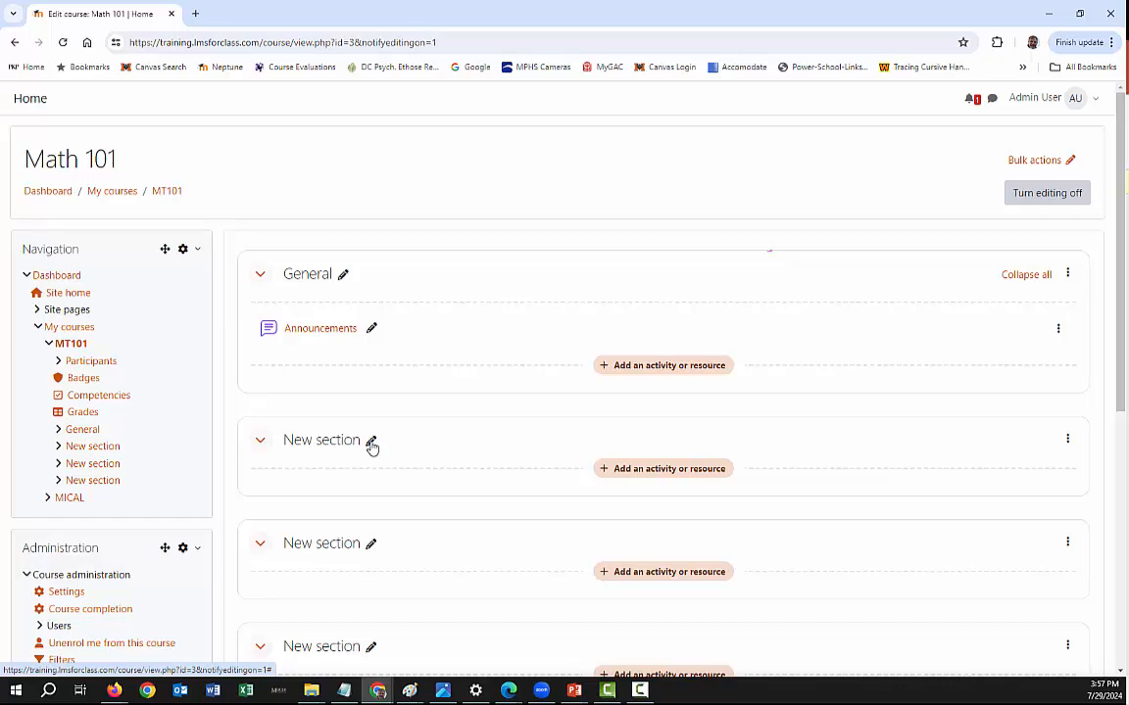
- Rename the first new section below General to "July 30, 2024"
{"action": "left_click", "coordinate": [370, 446]}
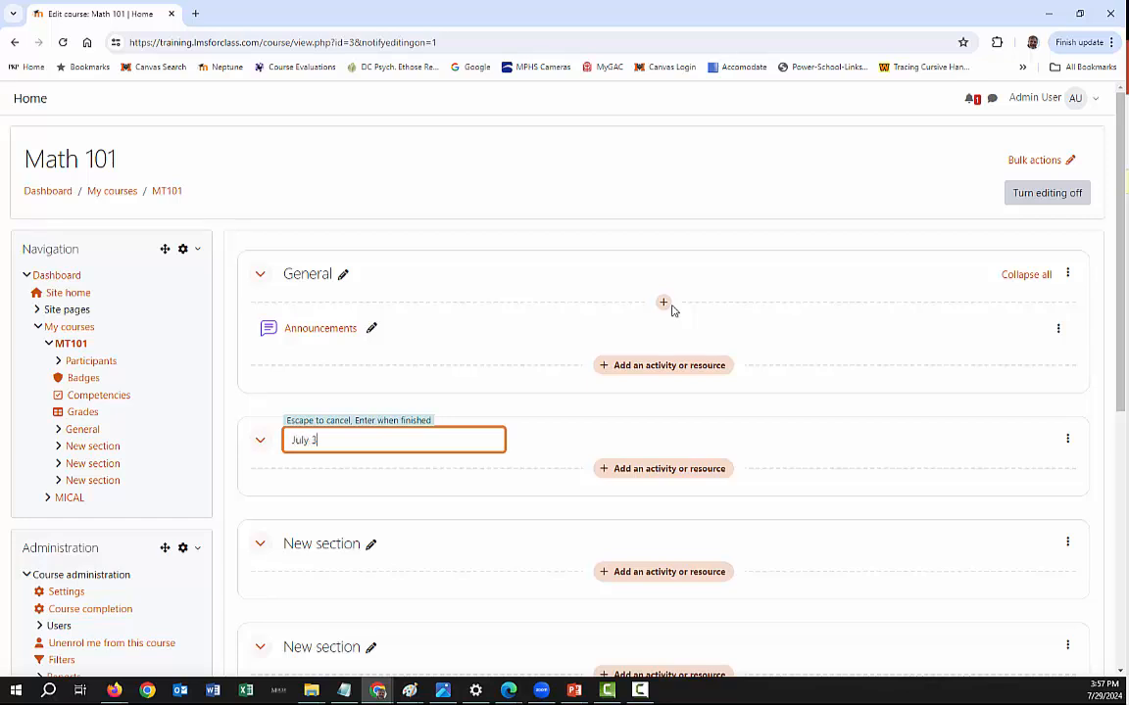
{"action": "type", "text": "024"}
{"action": "key", "text": "Return"}
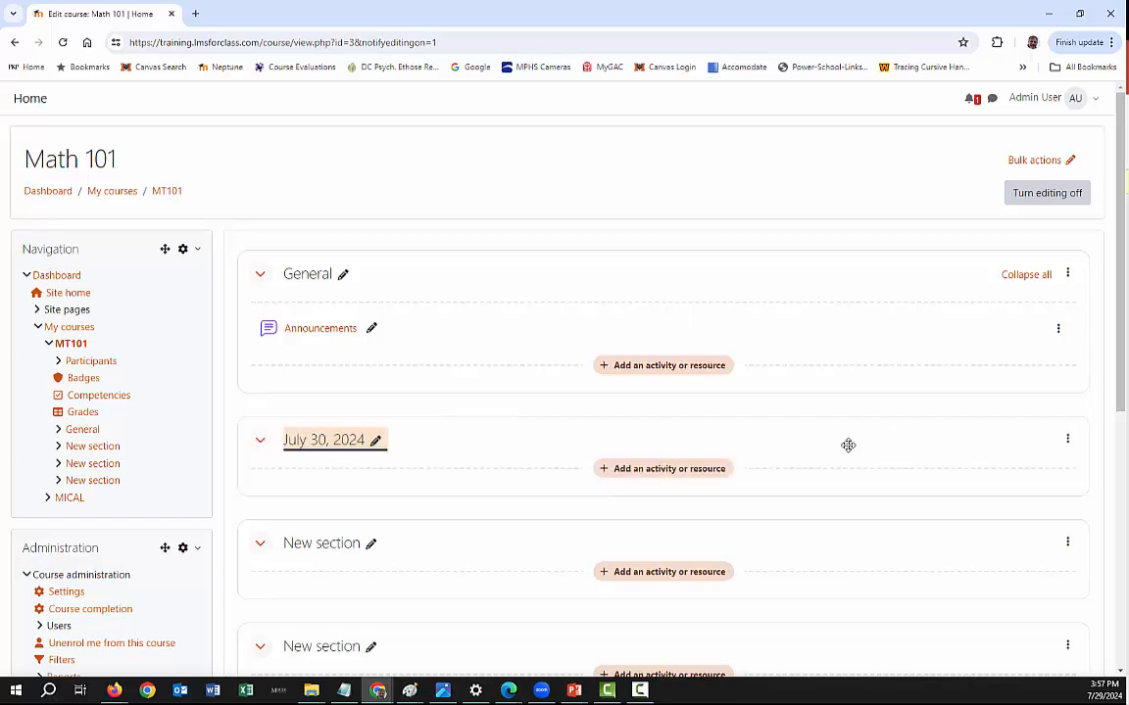
- Add a Feedback activity to the July 30, 2024 section and name it "Activity #1"
{"action": "left_click", "coordinate": [665, 470]}
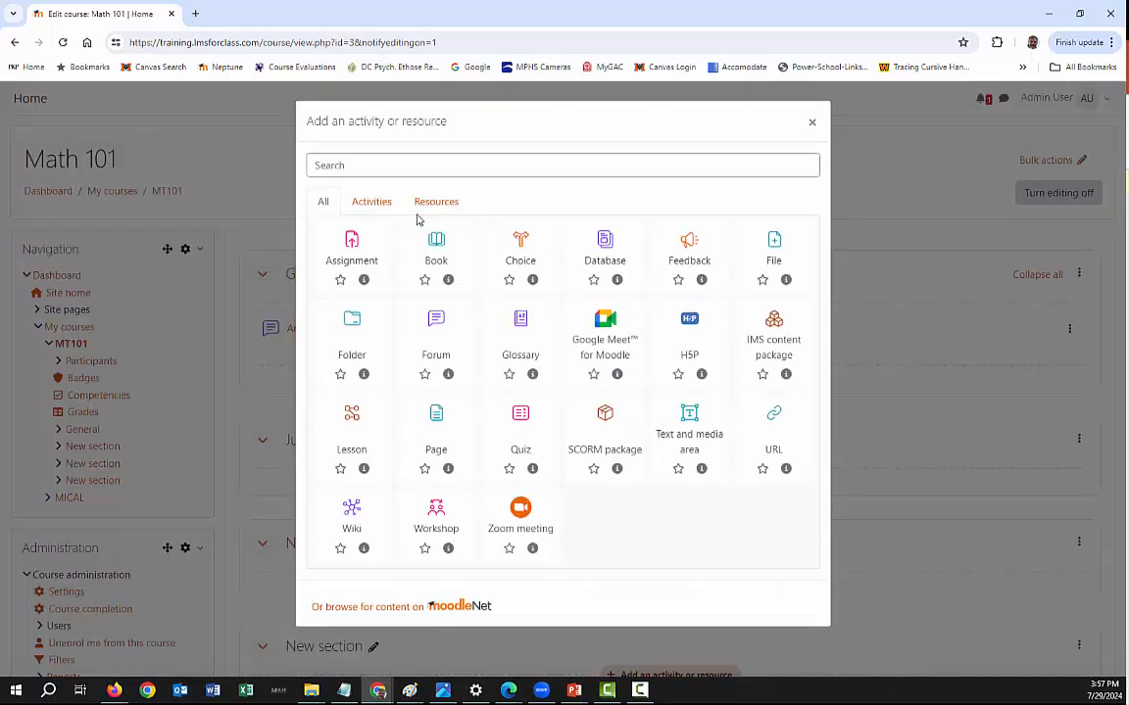
{"action": "left_click", "coordinate": [369, 201]}
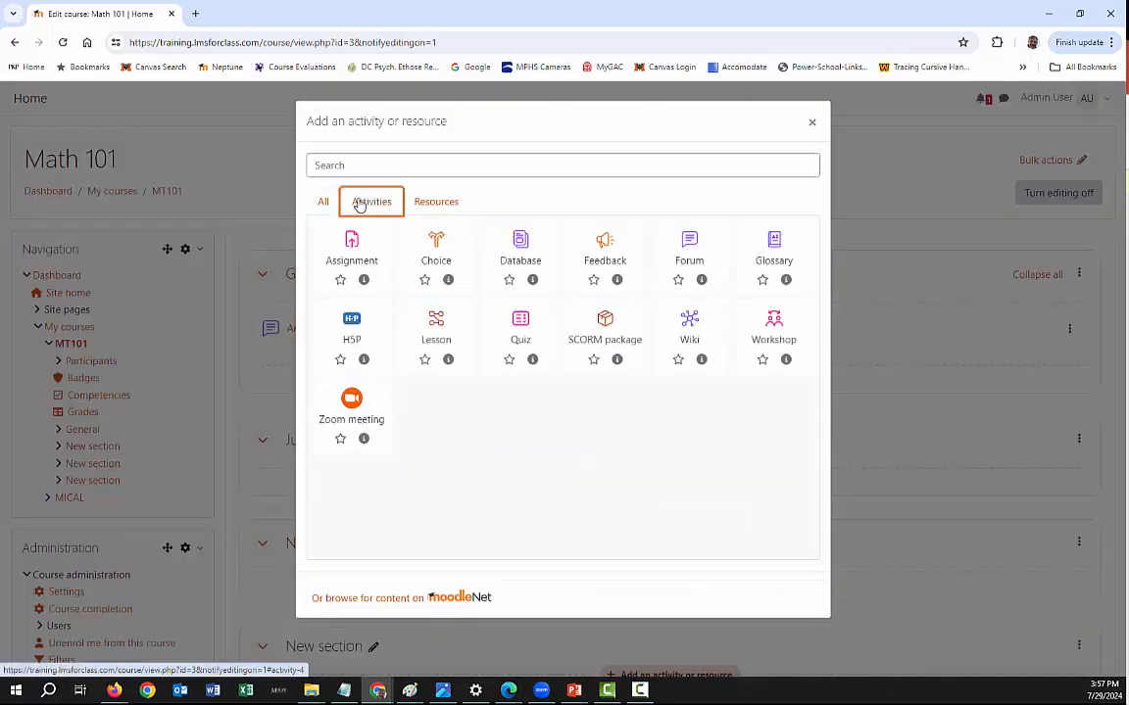
{"action": "left_click", "coordinate": [607, 250]}
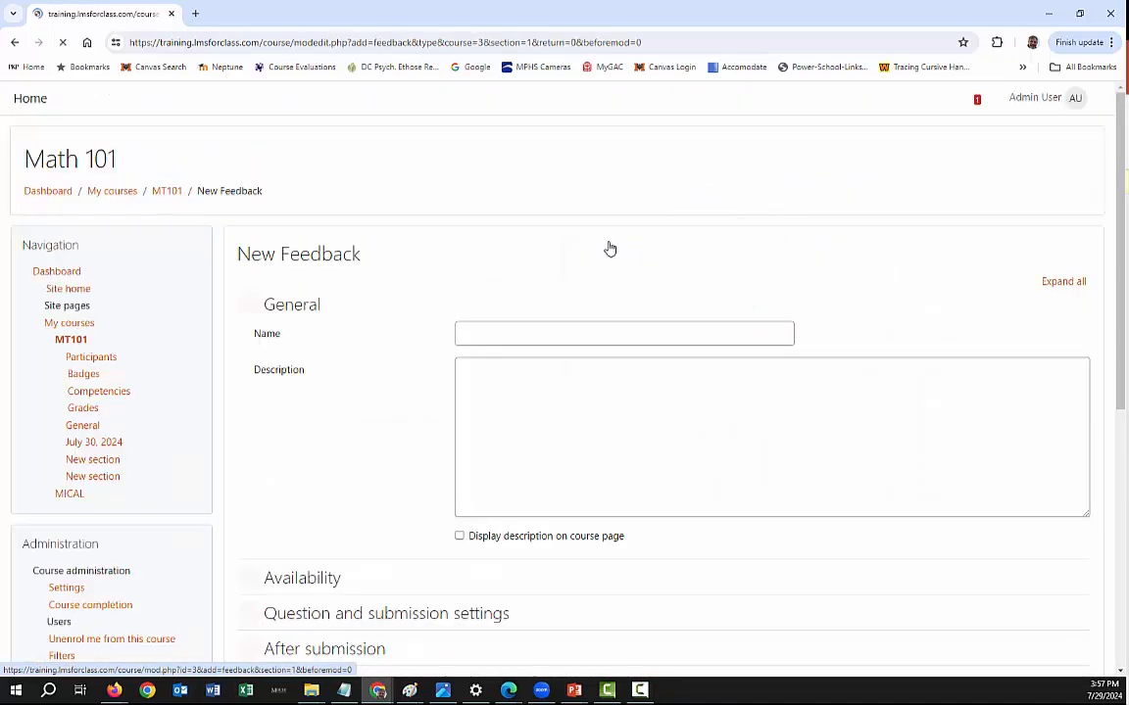
{"action": "left_click", "coordinate": [510, 328]}
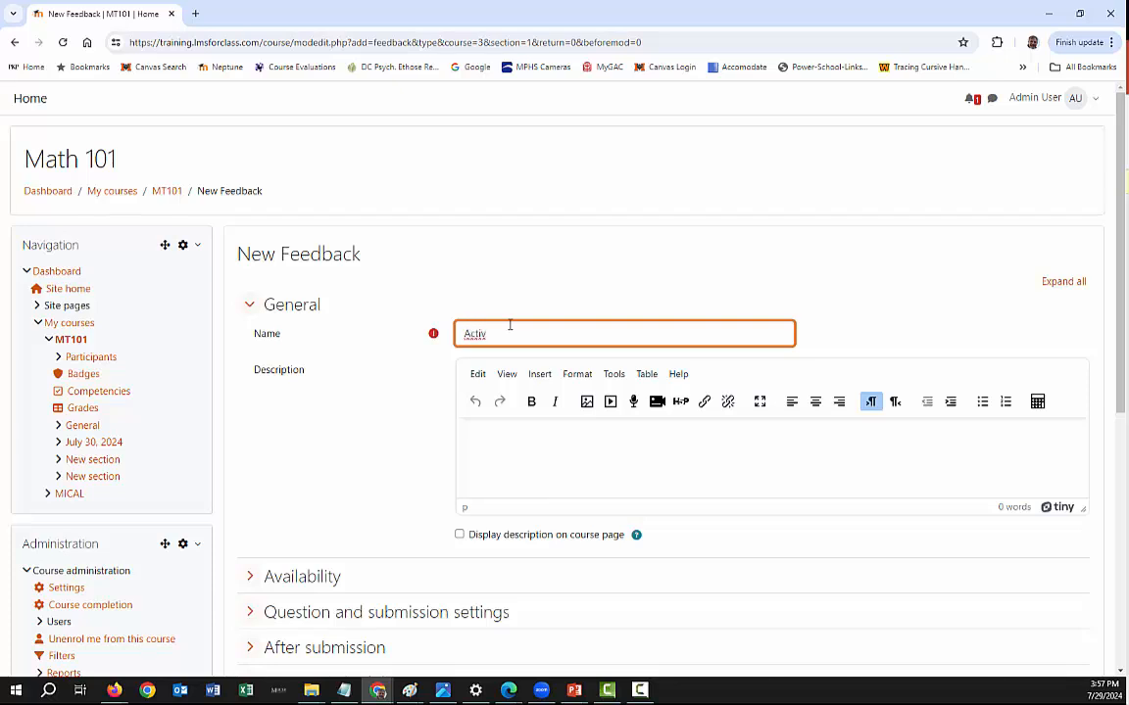
{"action": "type", "text": "Activity 3#1"}
- Set Record user names to "User's name will be logged and shown with answers", then save and display the activity
{"action": "scroll", "coordinate": [413, 377], "scroll_direction": "down", "scroll_amount": 1}
{"action": "scroll", "coordinate": [413, 377], "scroll_direction": "down", "scroll_amount": 2}
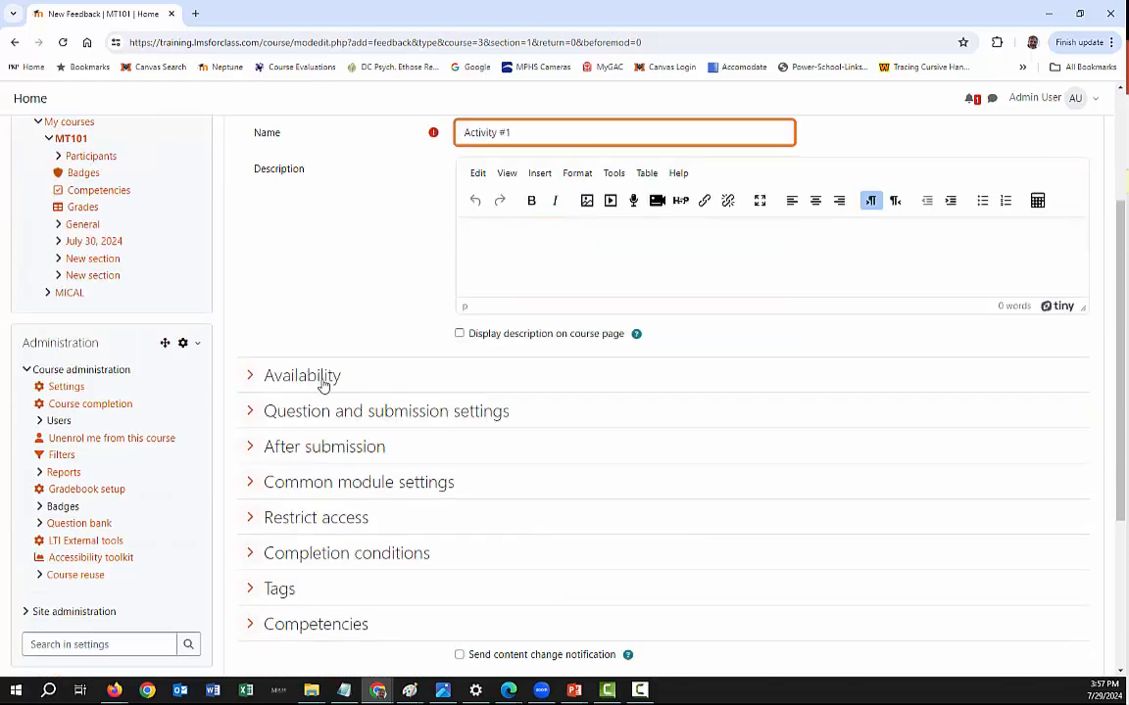
{"action": "left_click", "coordinate": [303, 416]}
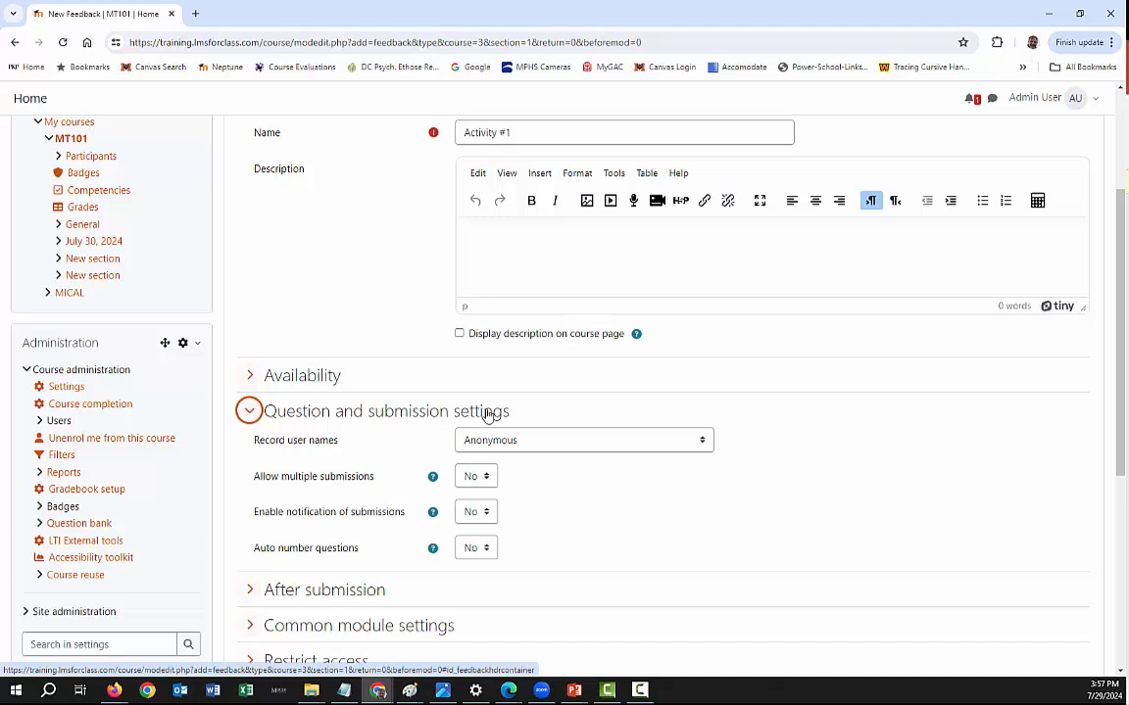
{"action": "left_click", "coordinate": [487, 445]}
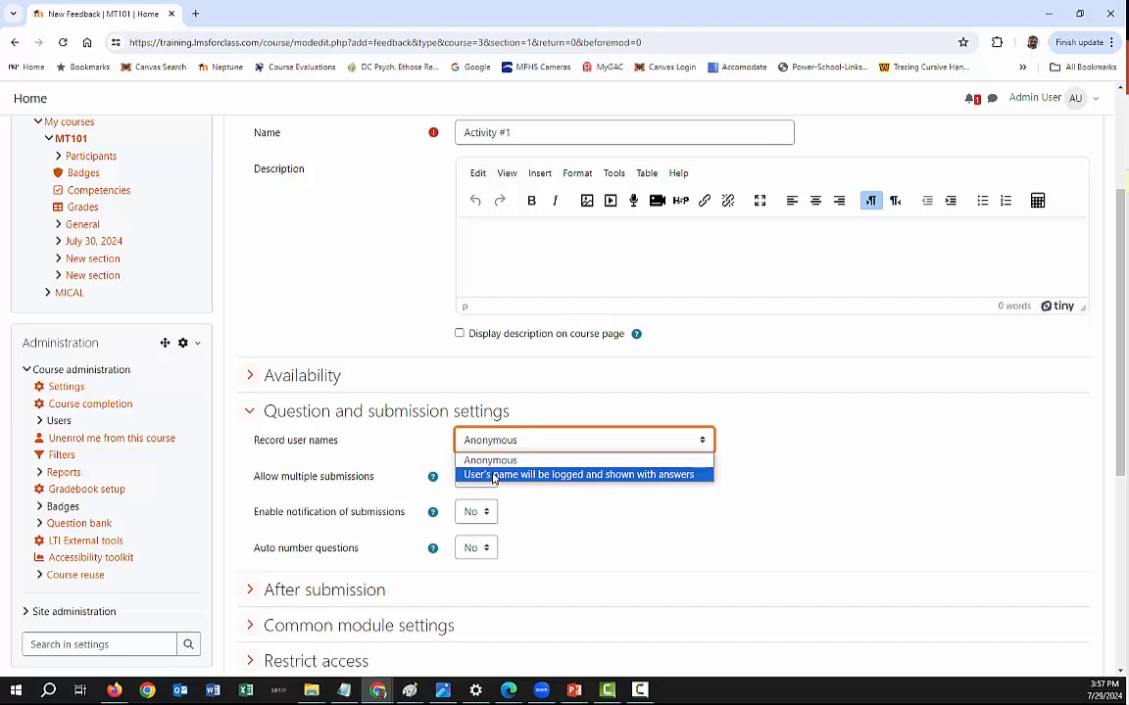
{"action": "left_click", "coordinate": [495, 476]}
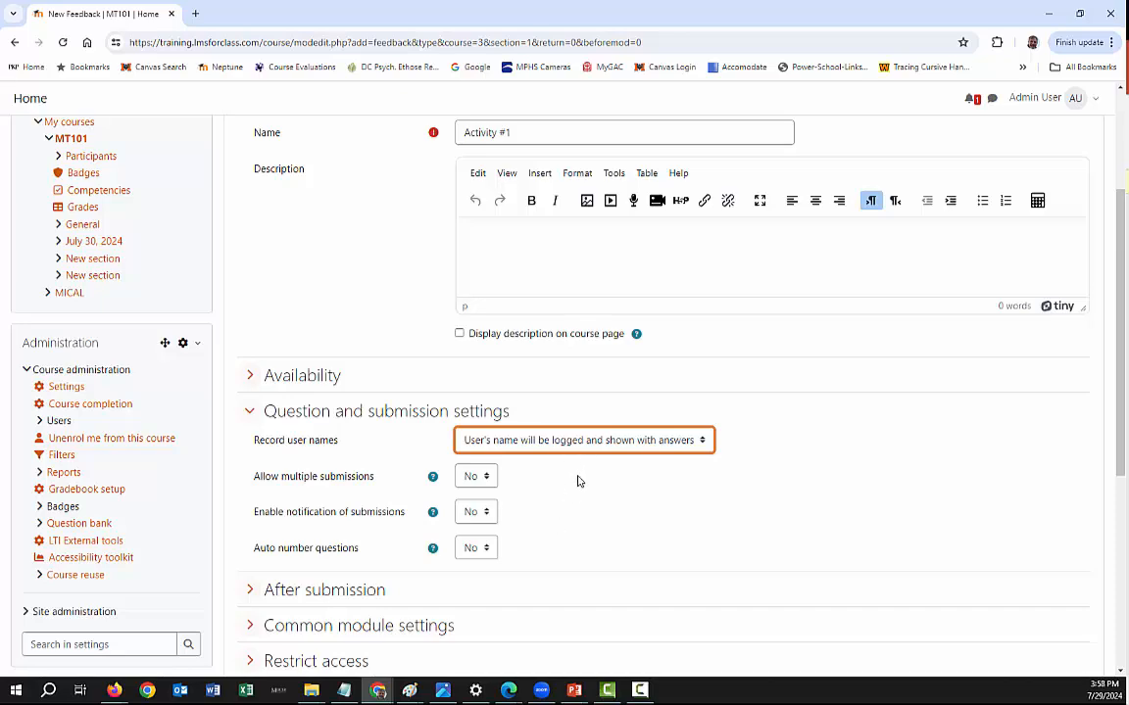
{"action": "scroll", "coordinate": [597, 499], "scroll_direction": "down", "scroll_amount": 3}
{"action": "left_click", "coordinate": [625, 443]}
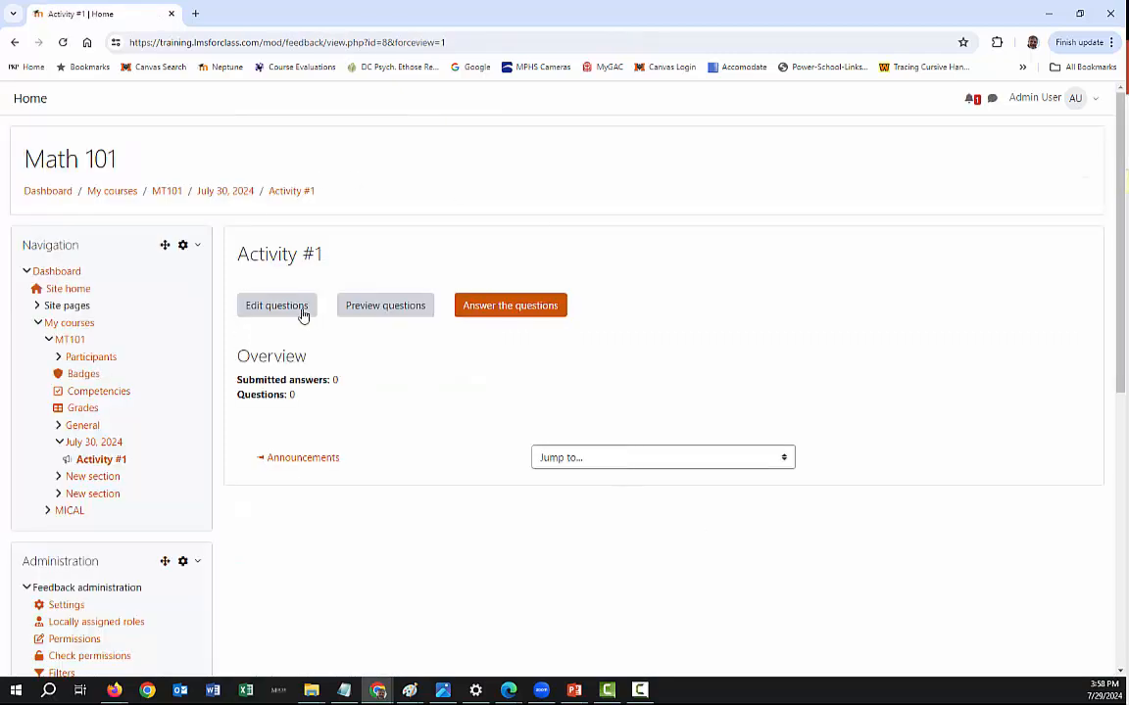
- Open the questions of Activity #1 for editing and add a Multiple choice question
{"action": "left_click", "coordinate": [273, 310]}
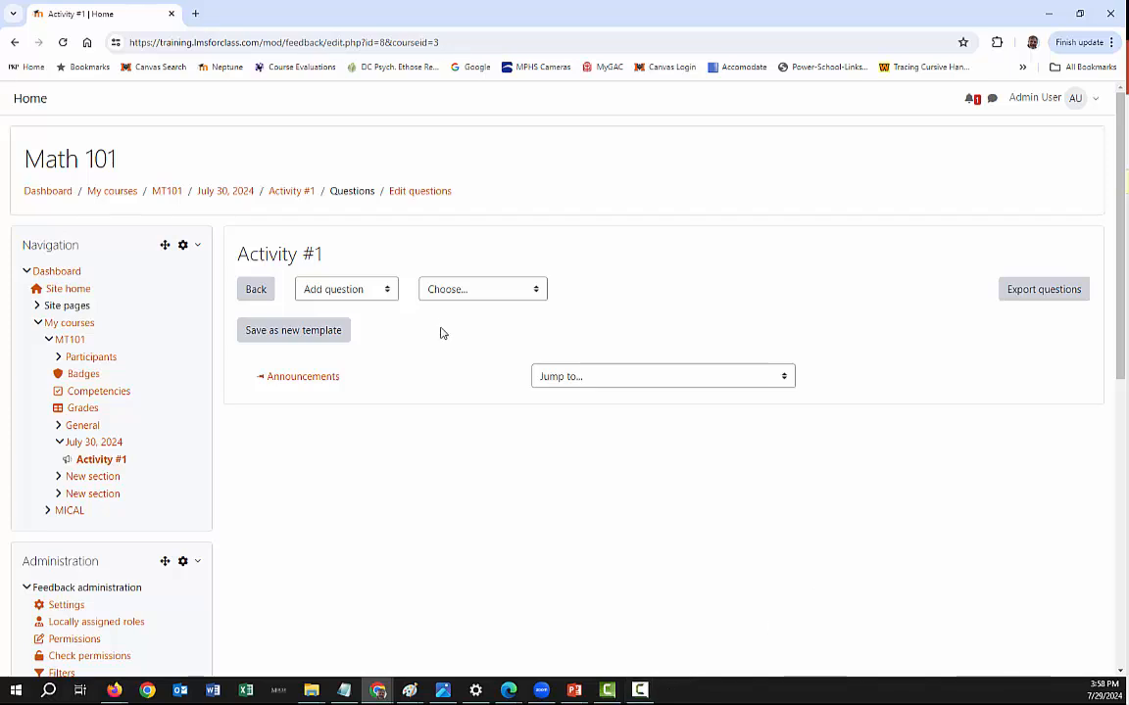
{"action": "left_click", "coordinate": [332, 292]}
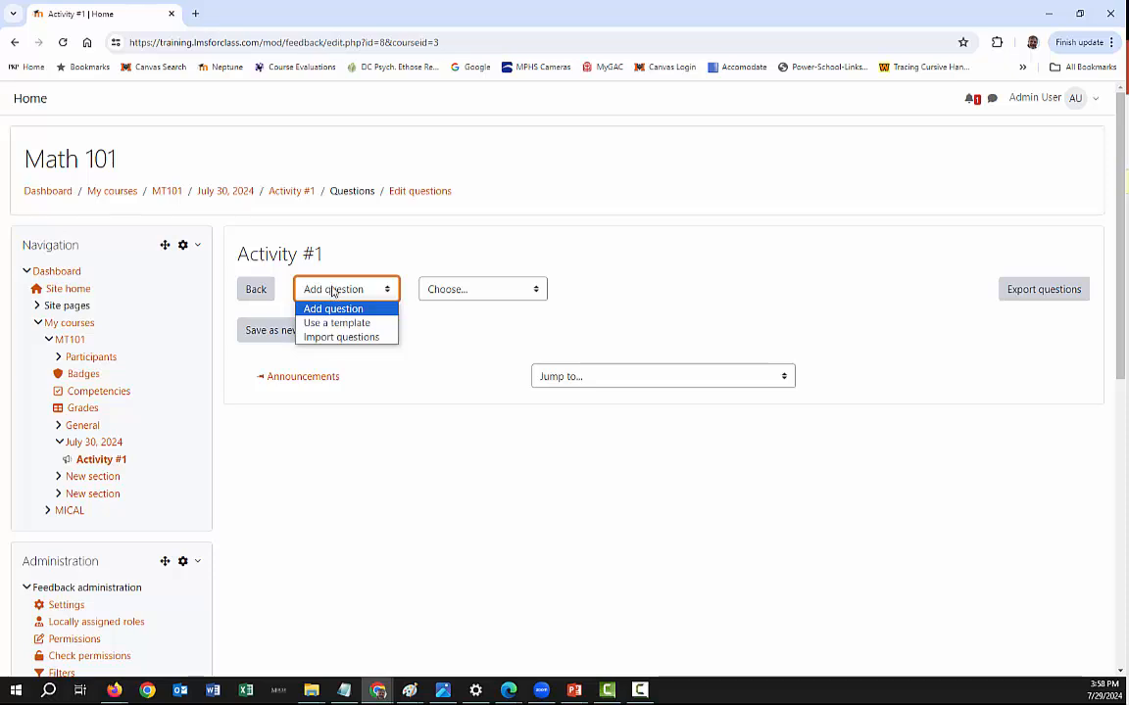
{"action": "left_click", "coordinate": [329, 292]}
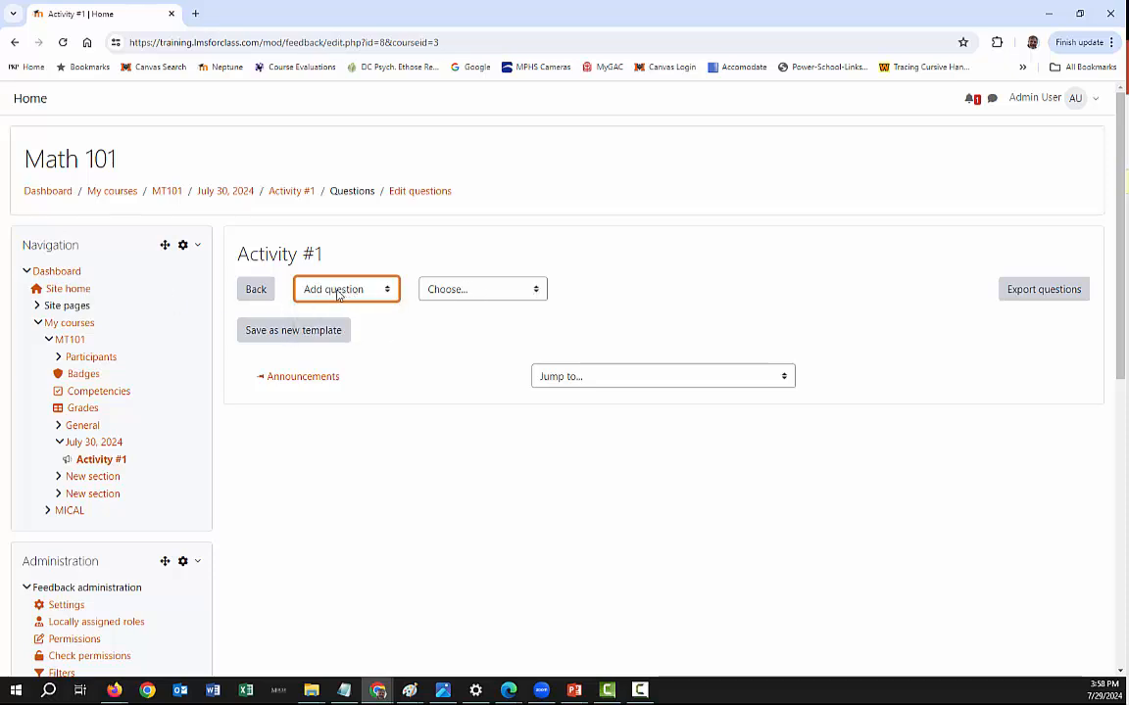
{"action": "left_click", "coordinate": [329, 292]}
{"action": "left_click", "coordinate": [329, 292]}
{"action": "left_click", "coordinate": [499, 291]}
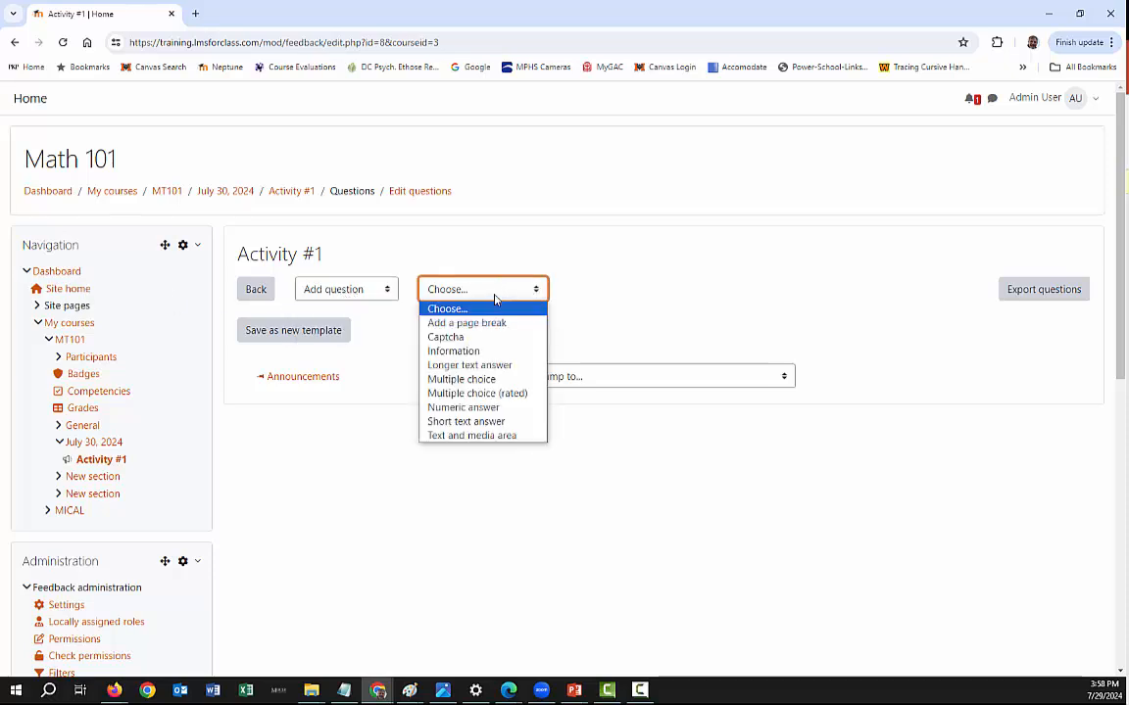
{"action": "left_click", "coordinate": [485, 380]}
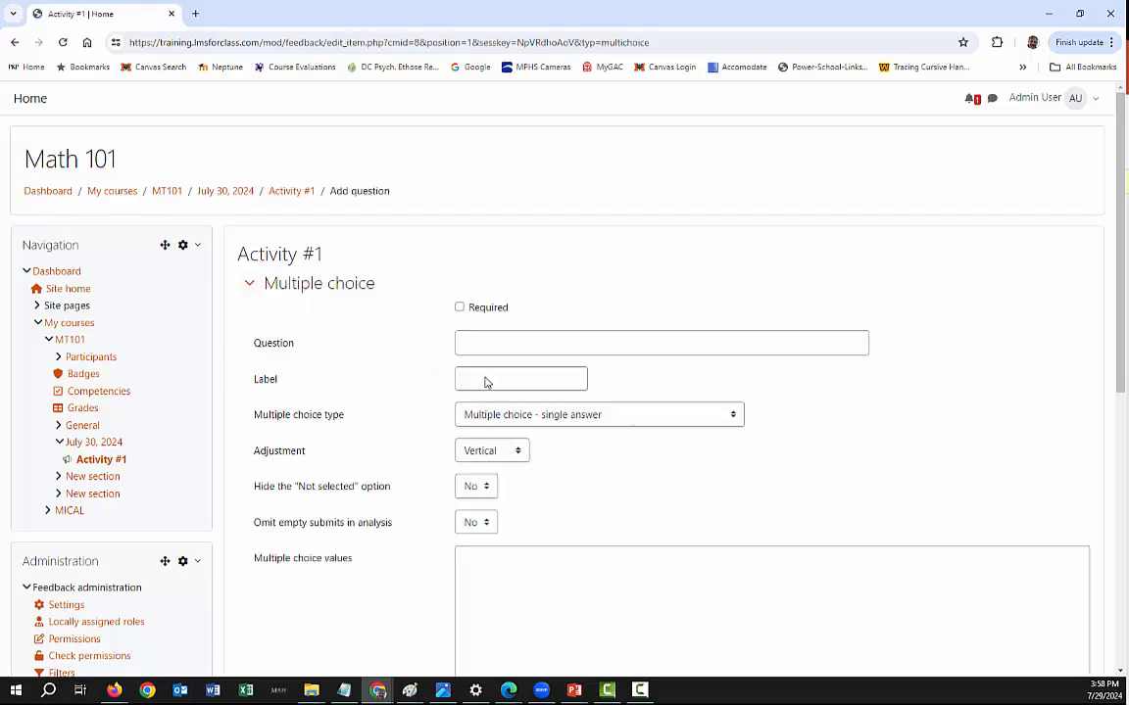
- Enter "Use the follwoing options to indicate your response." as the question text
{"action": "left_click", "coordinate": [471, 339]}
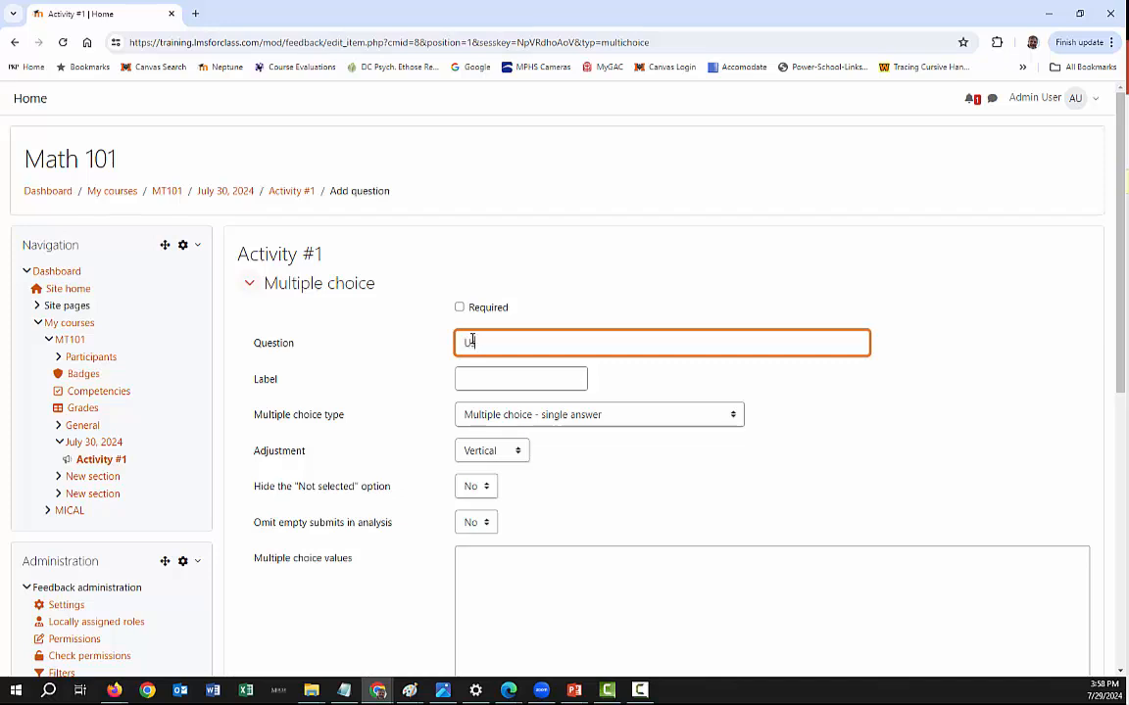
{"action": "type", "text": "Use the follwoing options to "}
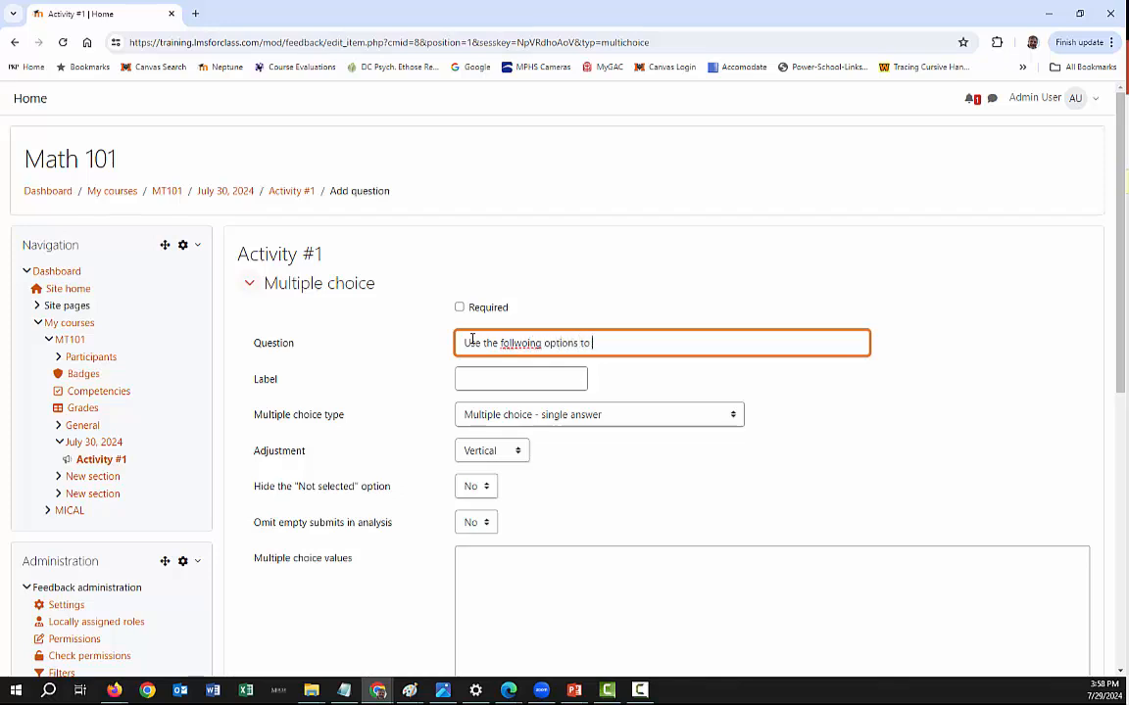
{"action": "type", "text": "indicate your response."}
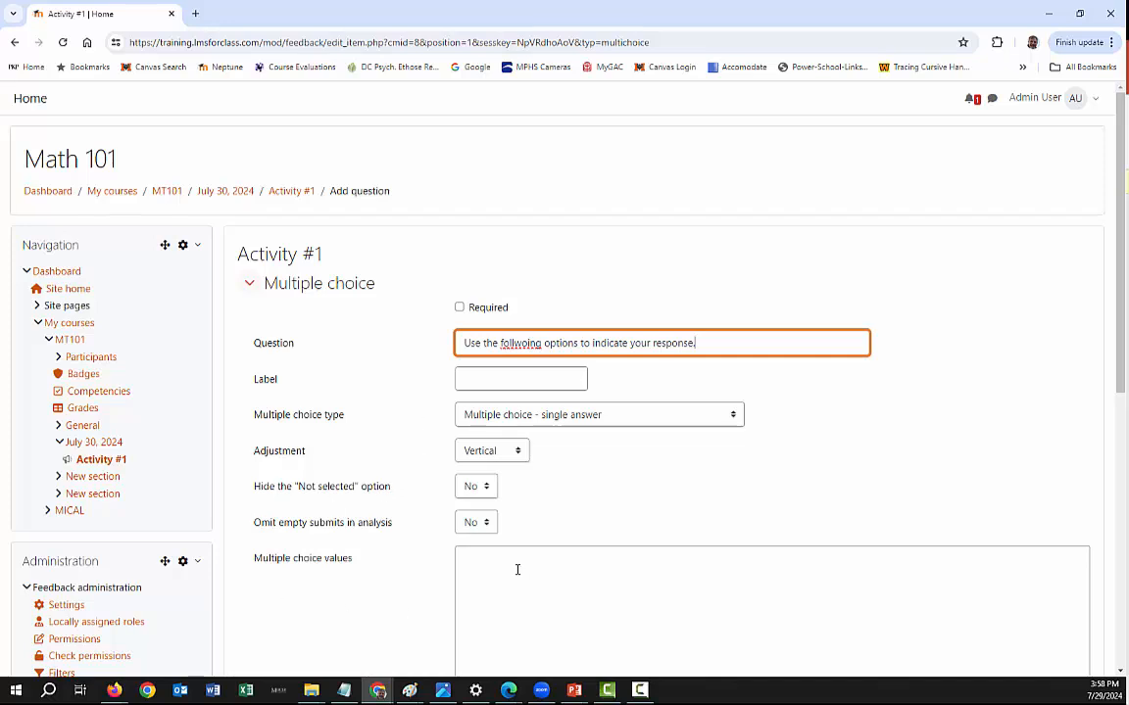
- Enter the multiple choice values A, B, C, D and E, one per line
{"action": "left_click", "coordinate": [514, 571]}
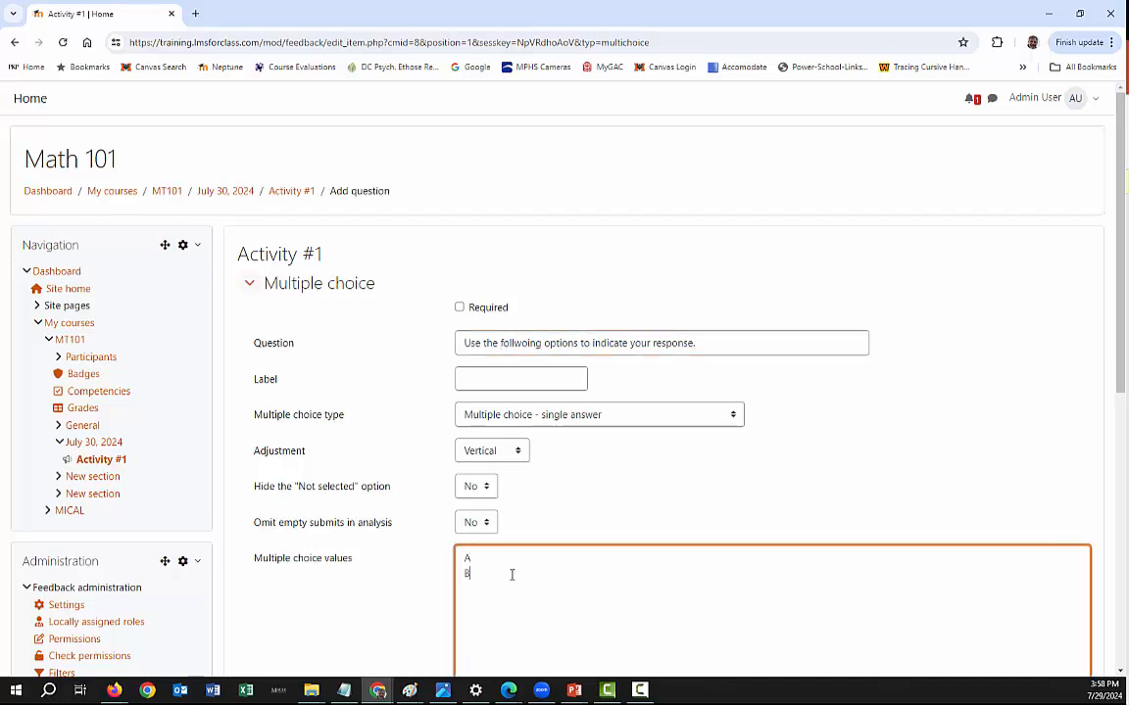
{"action": "scroll", "coordinate": [451, 541], "scroll_direction": "down", "scroll_amount": 2}
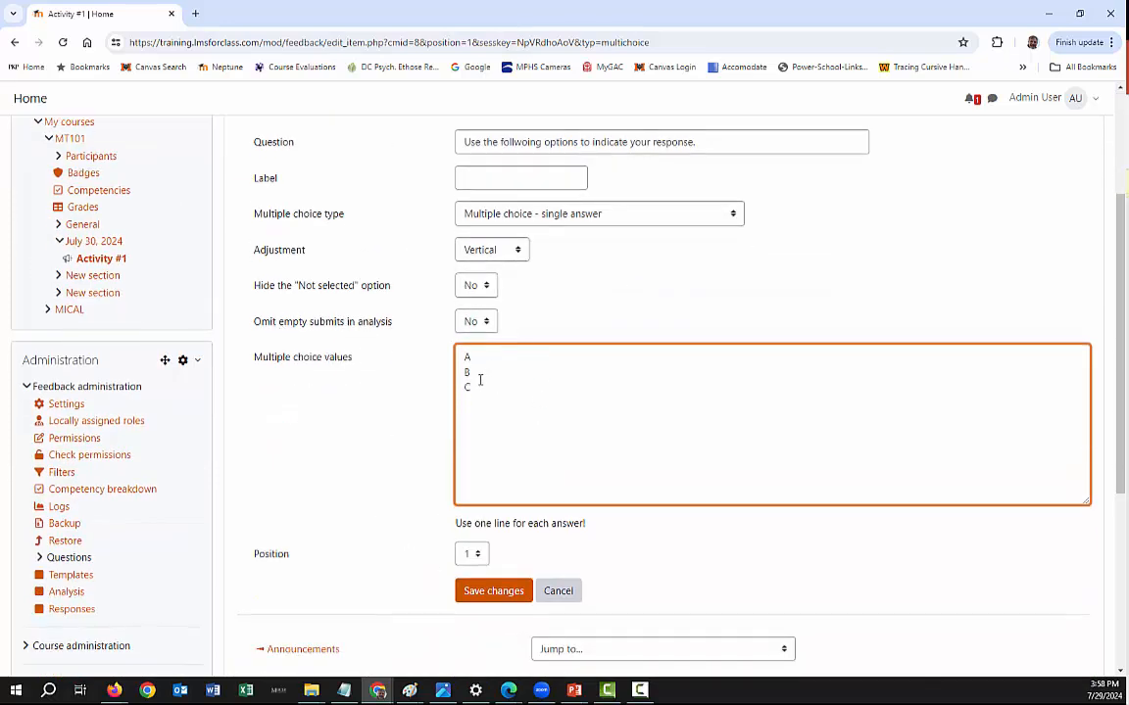
{"action": "type", "text": "D "}
{"action": "type", "text": "E"}
- Review the multiple choice types, keep "Multiple choice - single answer" and save the question
{"action": "left_click", "coordinate": [551, 215]}
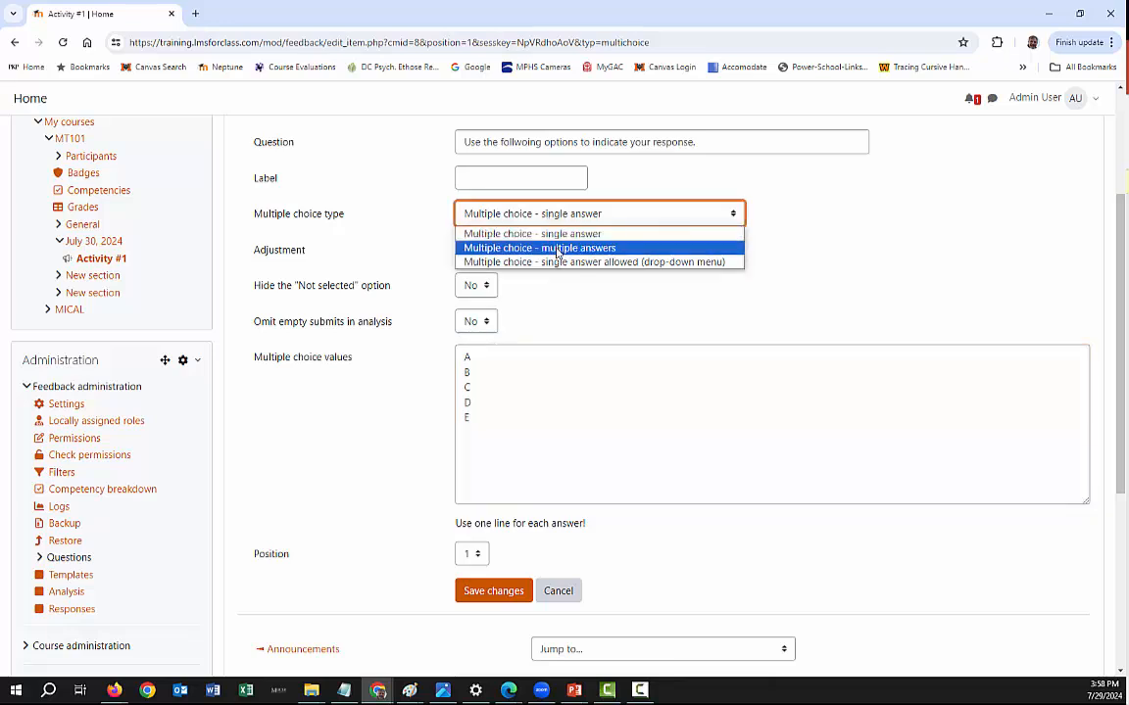
{"action": "left_click", "coordinate": [551, 214]}
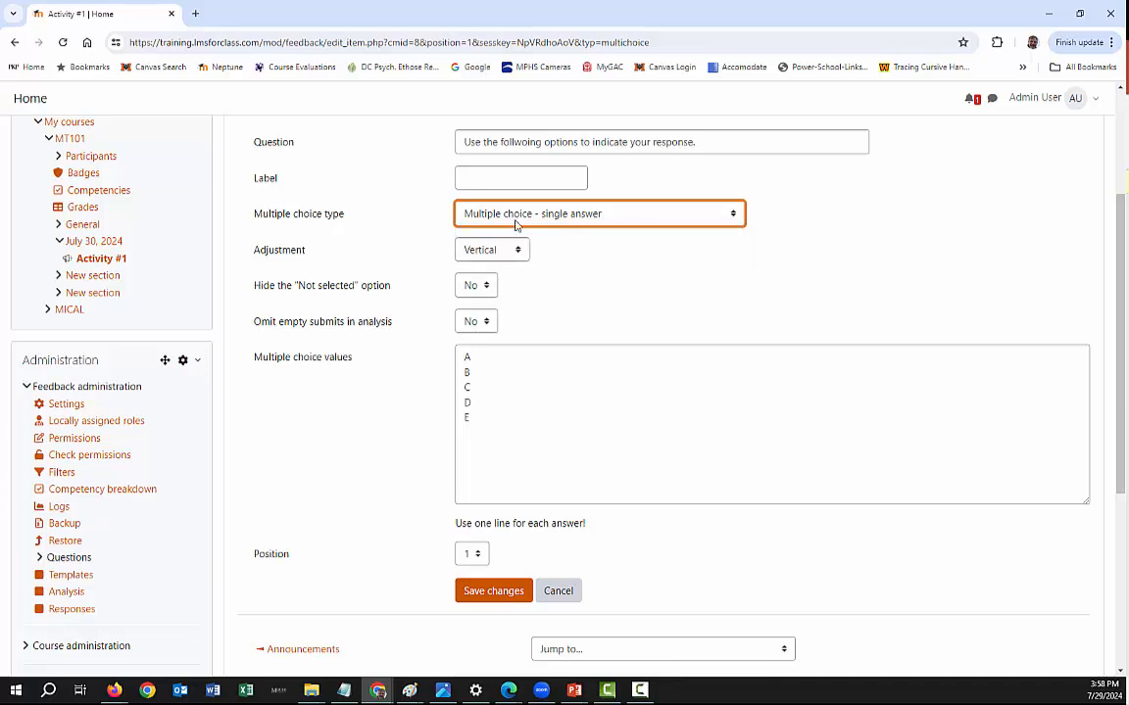
{"action": "left_click", "coordinate": [495, 591]}
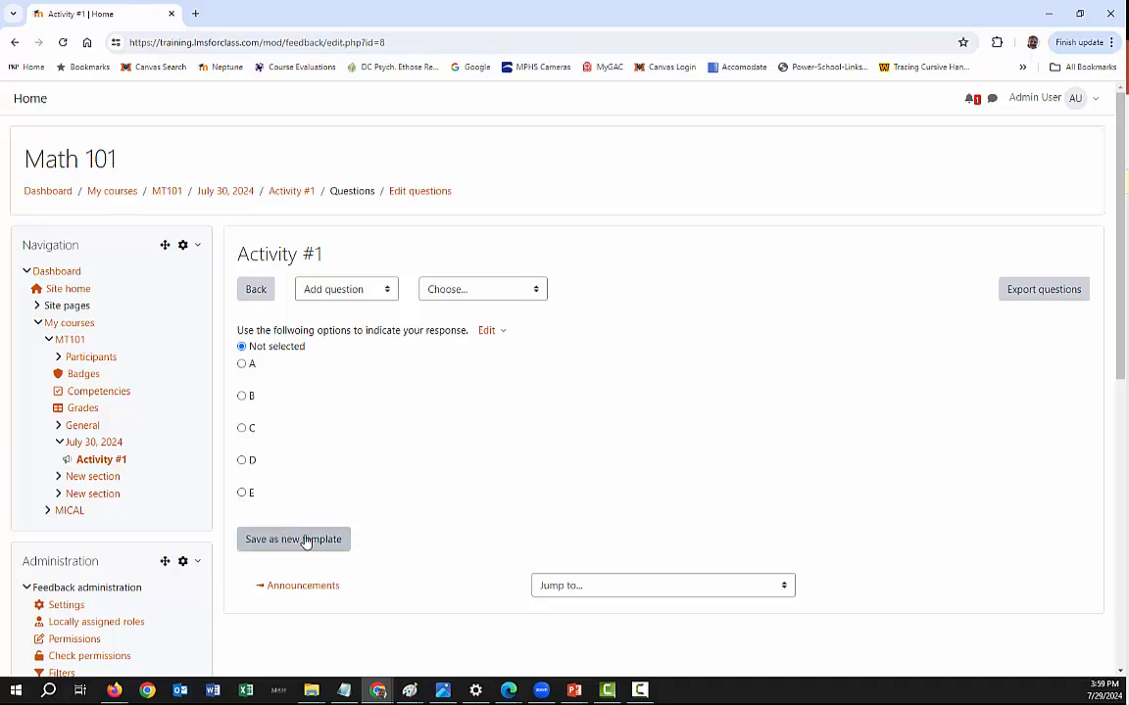
- Go to the July 30, 2024 section and switch the course view to the Student role
{"action": "left_click", "coordinate": [231, 195]}
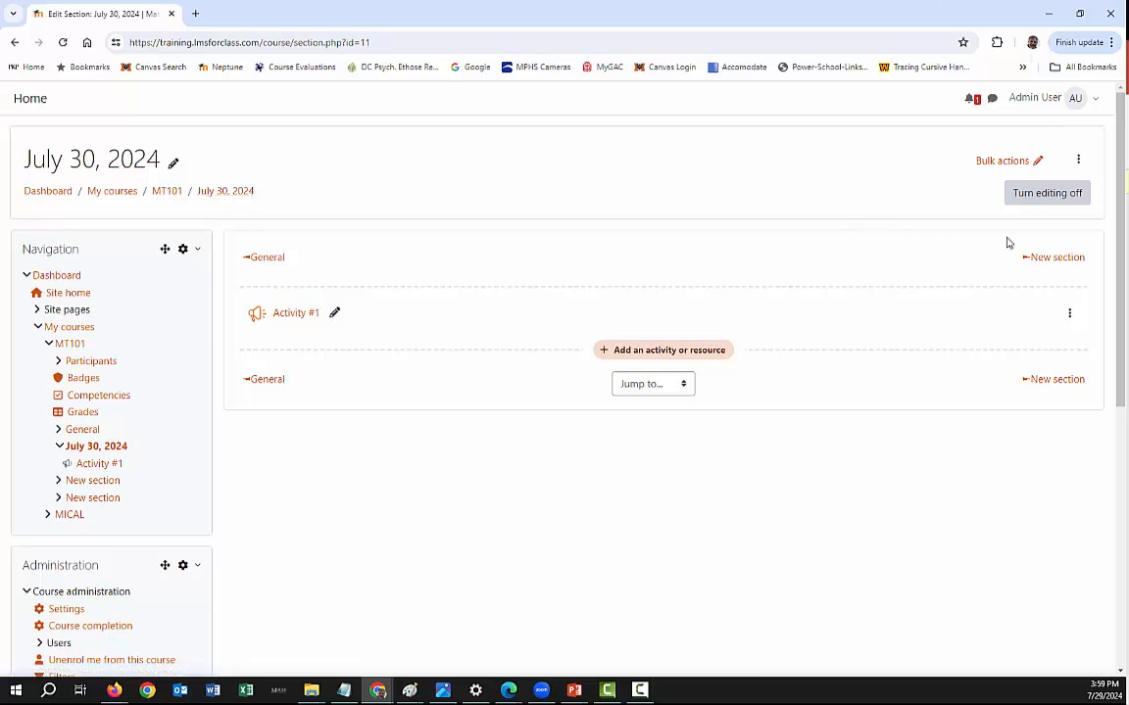
{"action": "left_click", "coordinate": [1096, 106]}
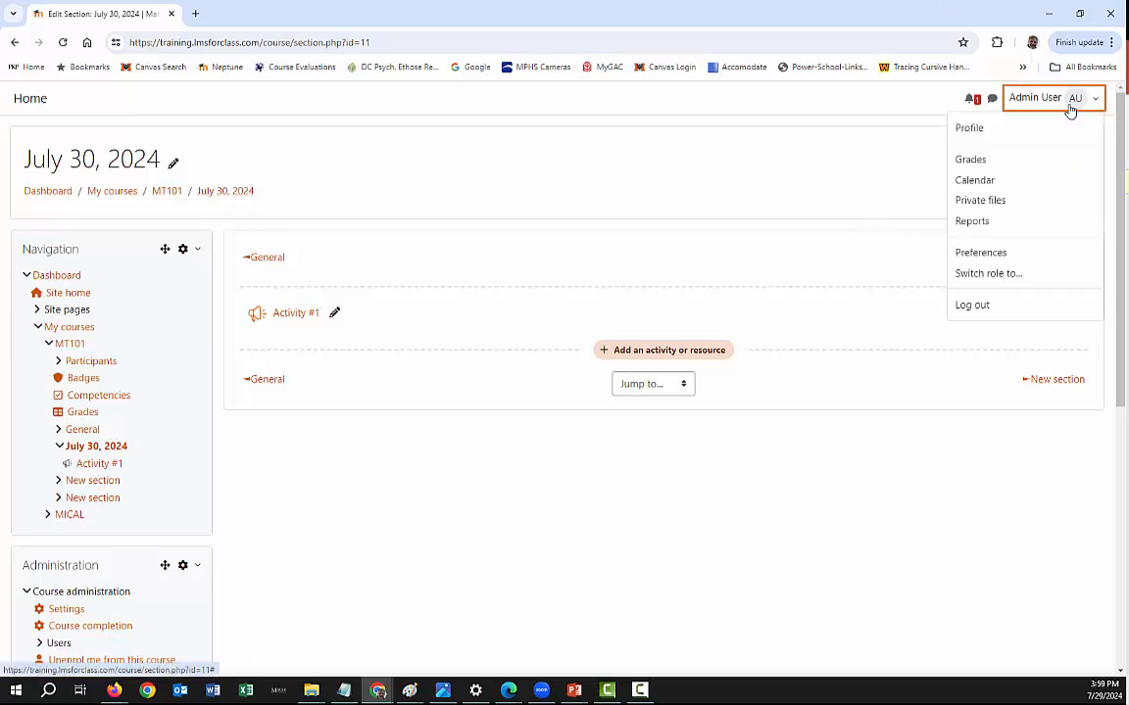
{"action": "left_click", "coordinate": [971, 272]}
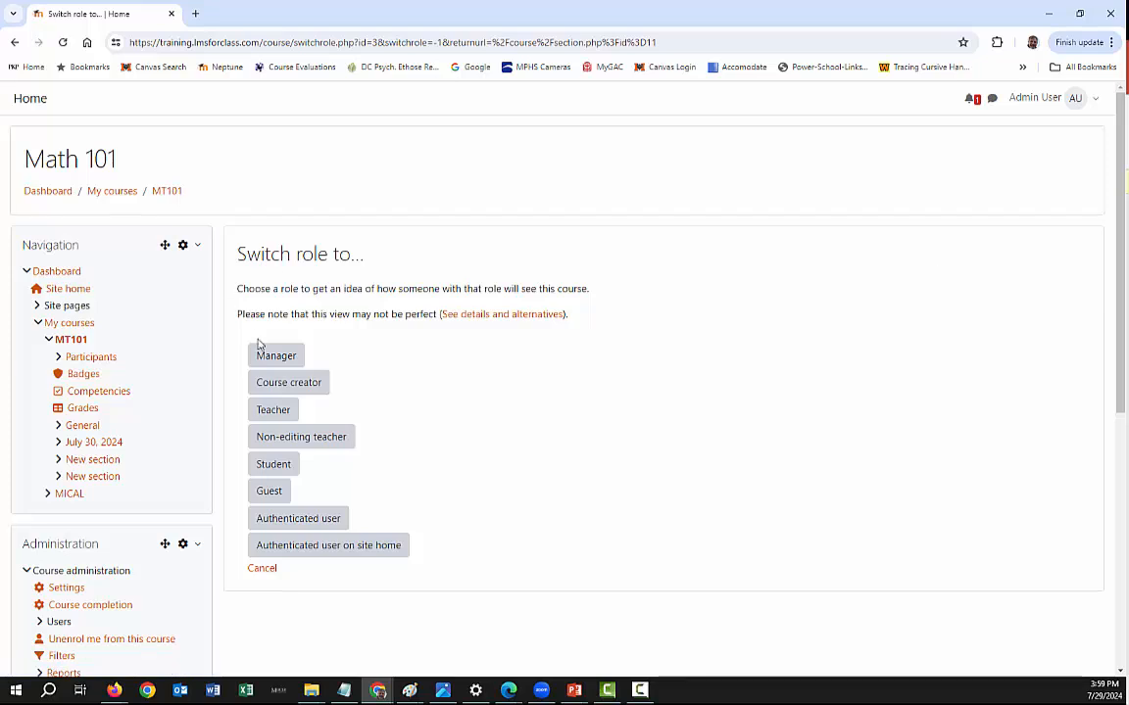
{"action": "left_click", "coordinate": [264, 465]}
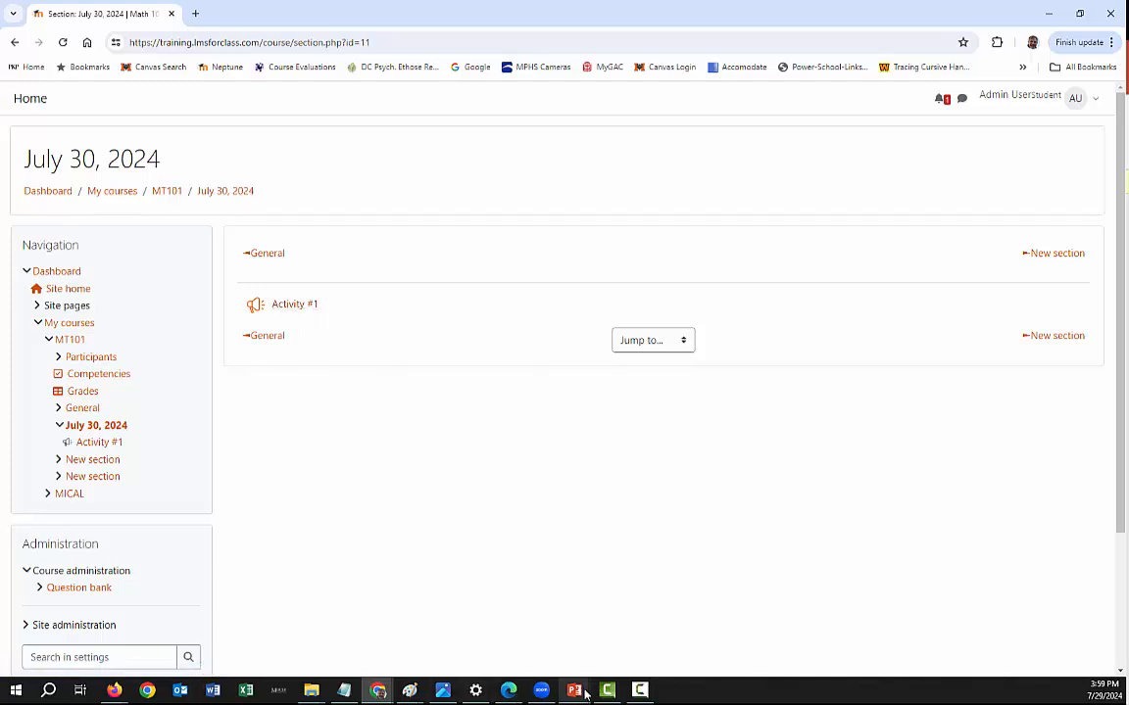
- Switch to the PowerPoint slide show, advance to the Practice Question slide, and return to the Moodle course in the browser
{"action": "mouse_move", "coordinate": [583, 691]}
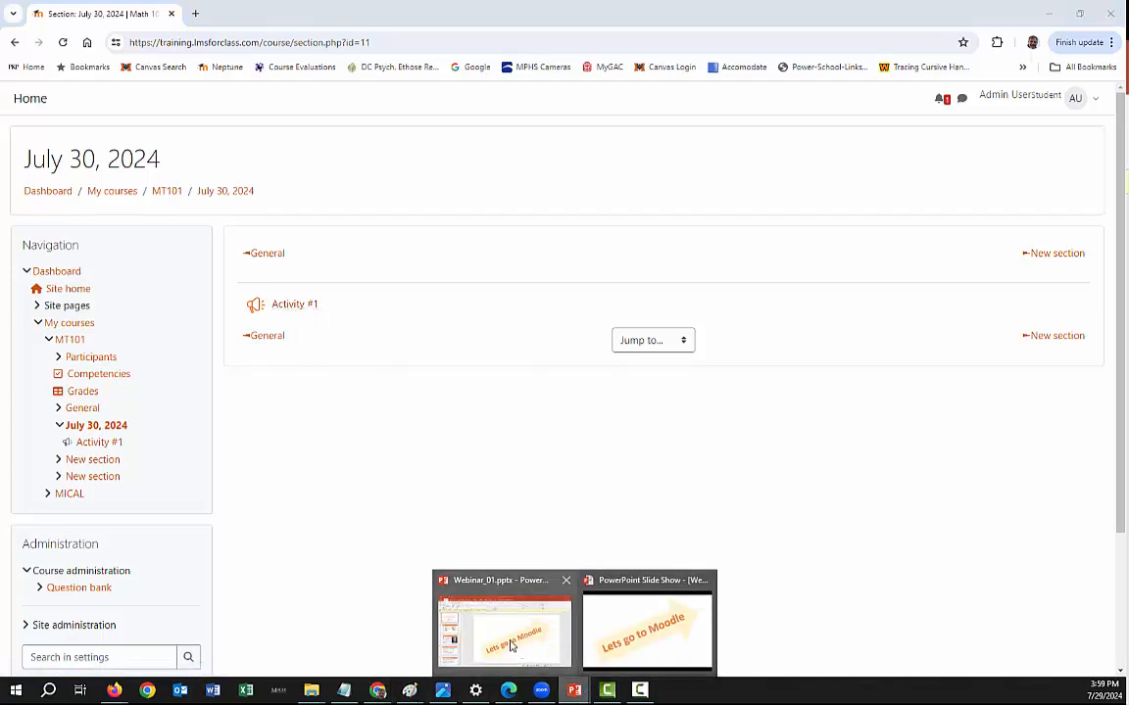
{"action": "left_click", "coordinate": [658, 641]}
{"action": "key", "text": "Right"}
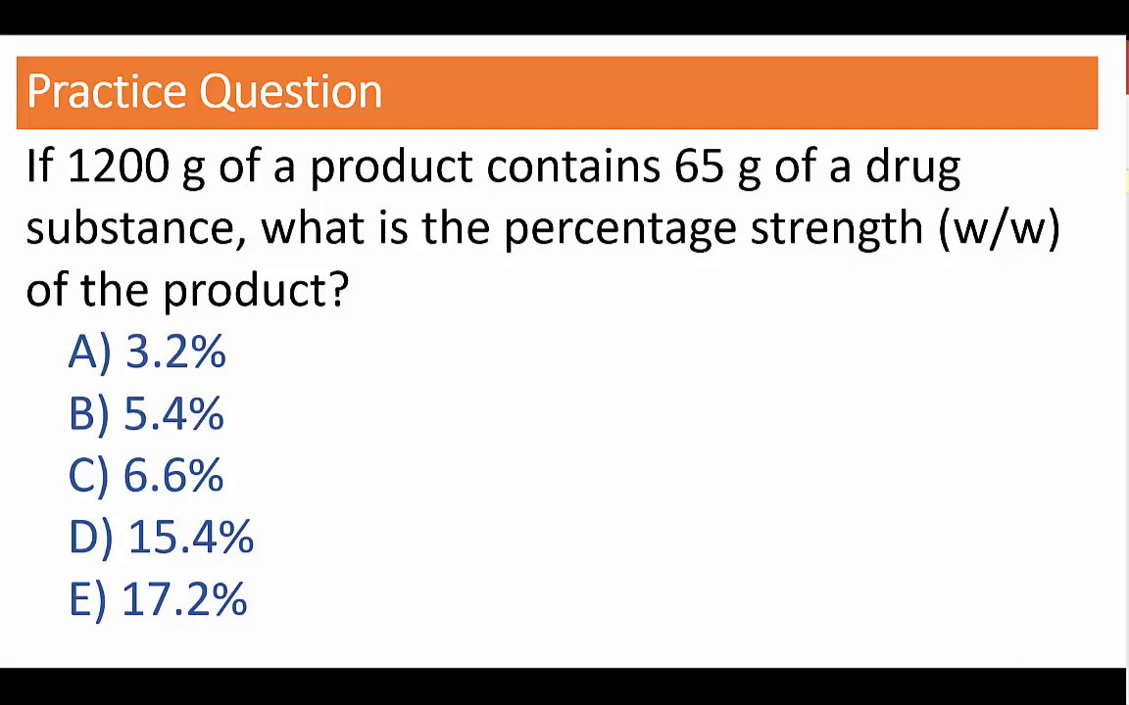
{"action": "key", "text": "alt+Tab"}
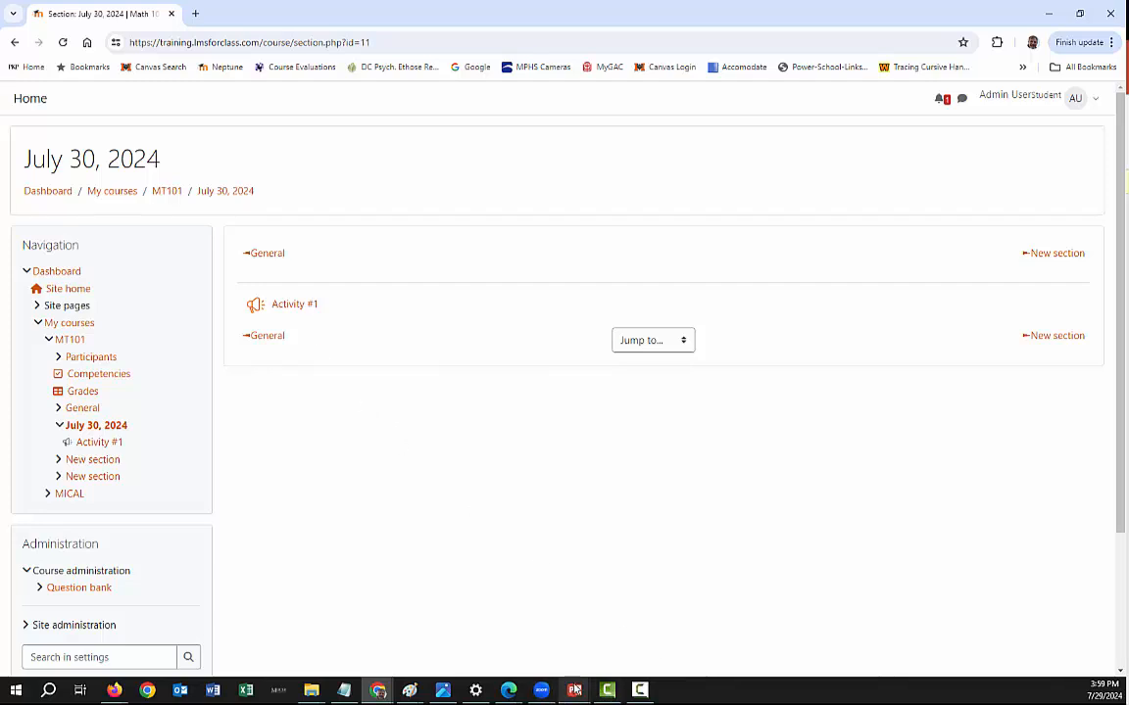
- Return to the PowerPoint slide show and advance from the Practice Question slide to the Activity #1 slide
{"action": "mouse_move", "coordinate": [574, 691]}
{"action": "left_click", "coordinate": [661, 627]}
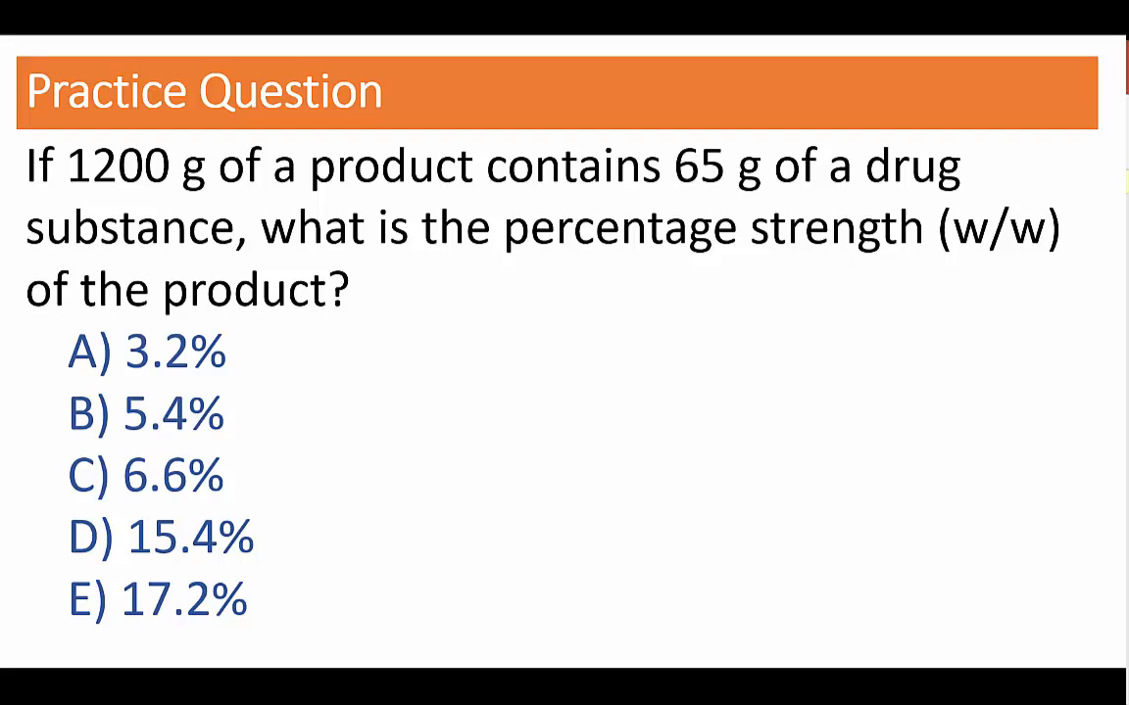
{"action": "key", "text": "Right"}
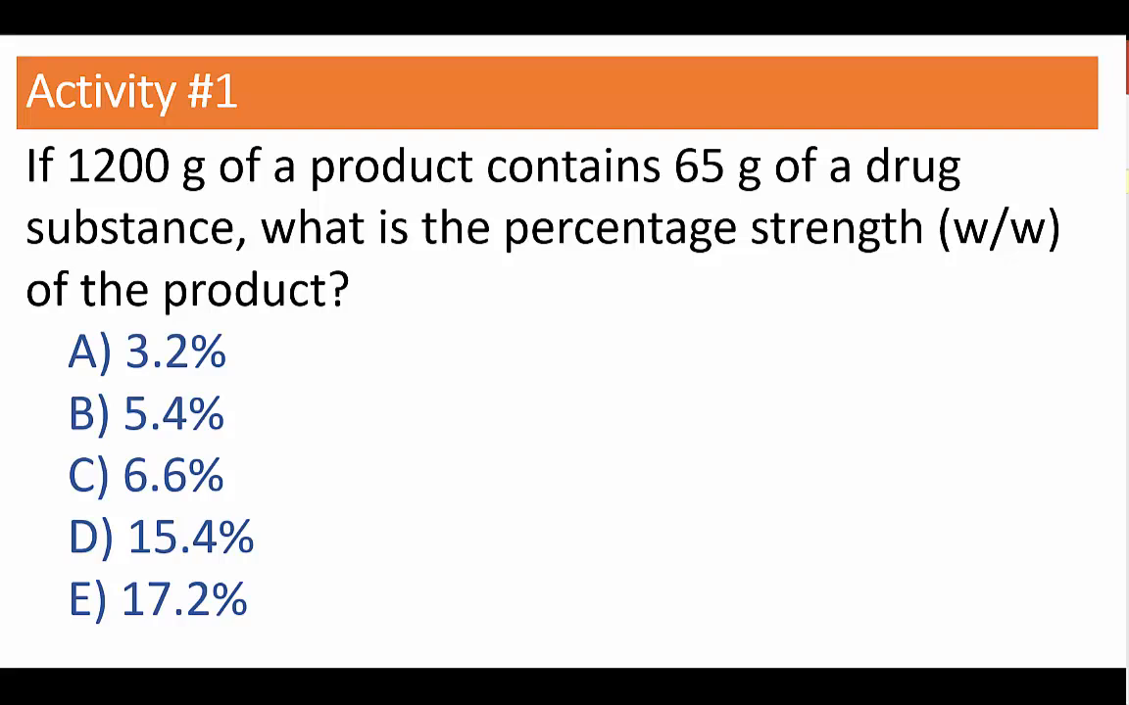
- Switch to the Moodle course in the browser, open Activity #1 and submit answer B as a student
{"action": "key", "text": "alt+Tab"}
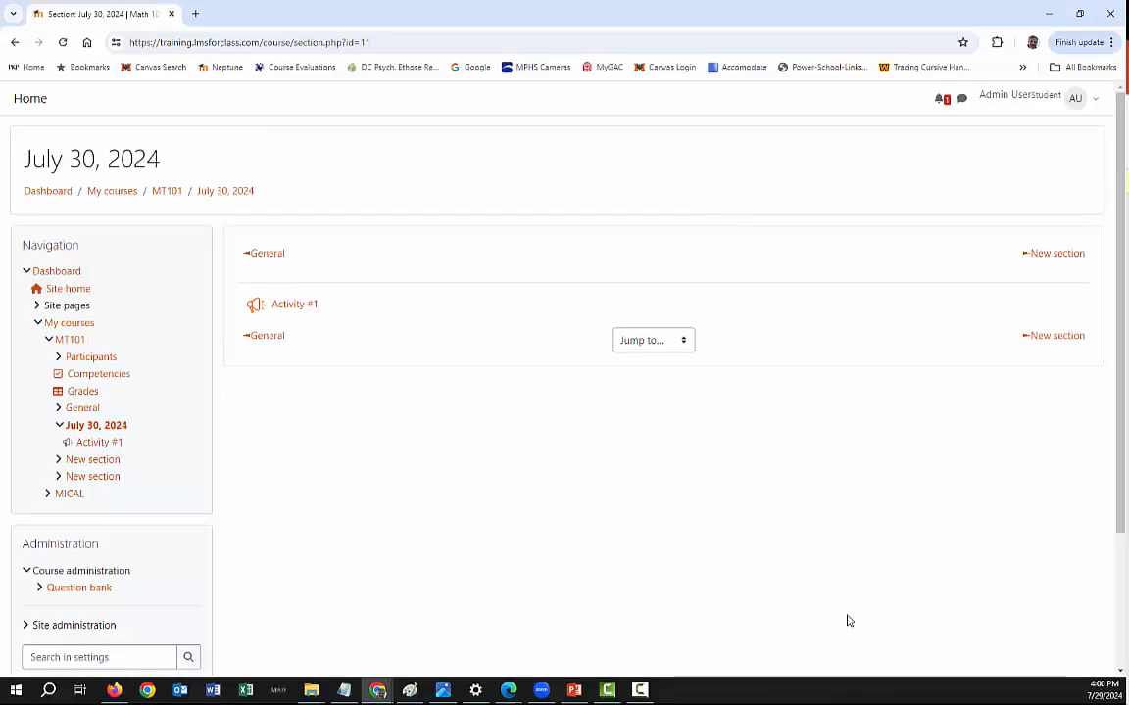
{"action": "left_click", "coordinate": [293, 315]}
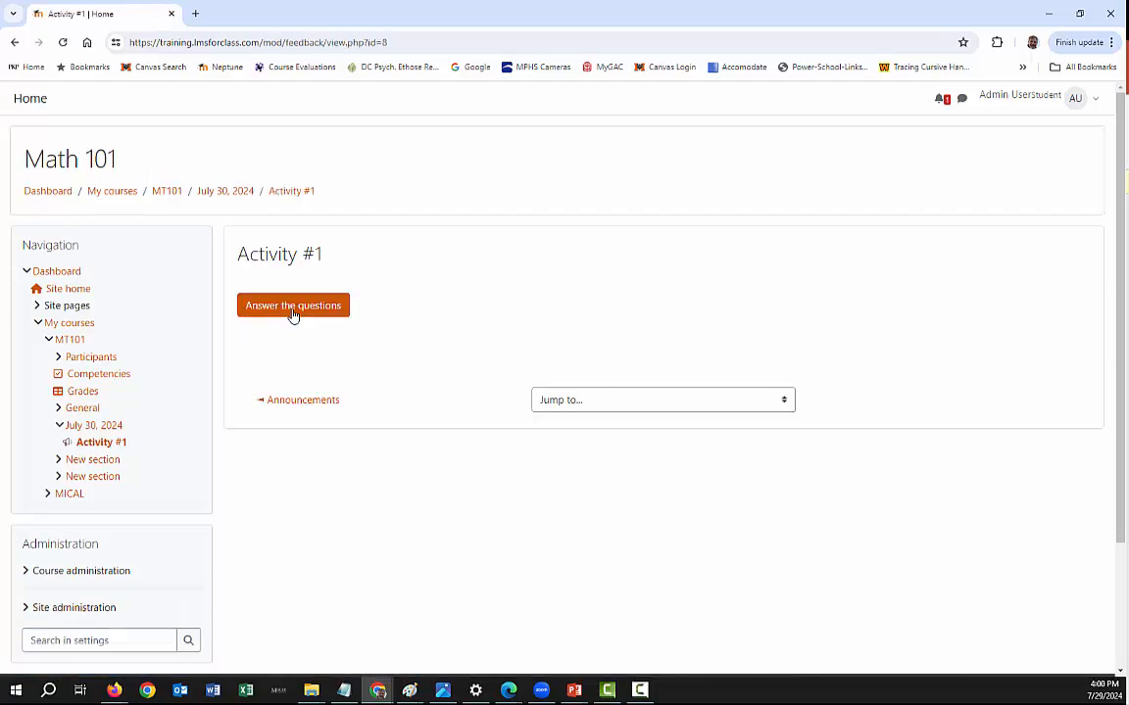
{"action": "left_click", "coordinate": [292, 311]}
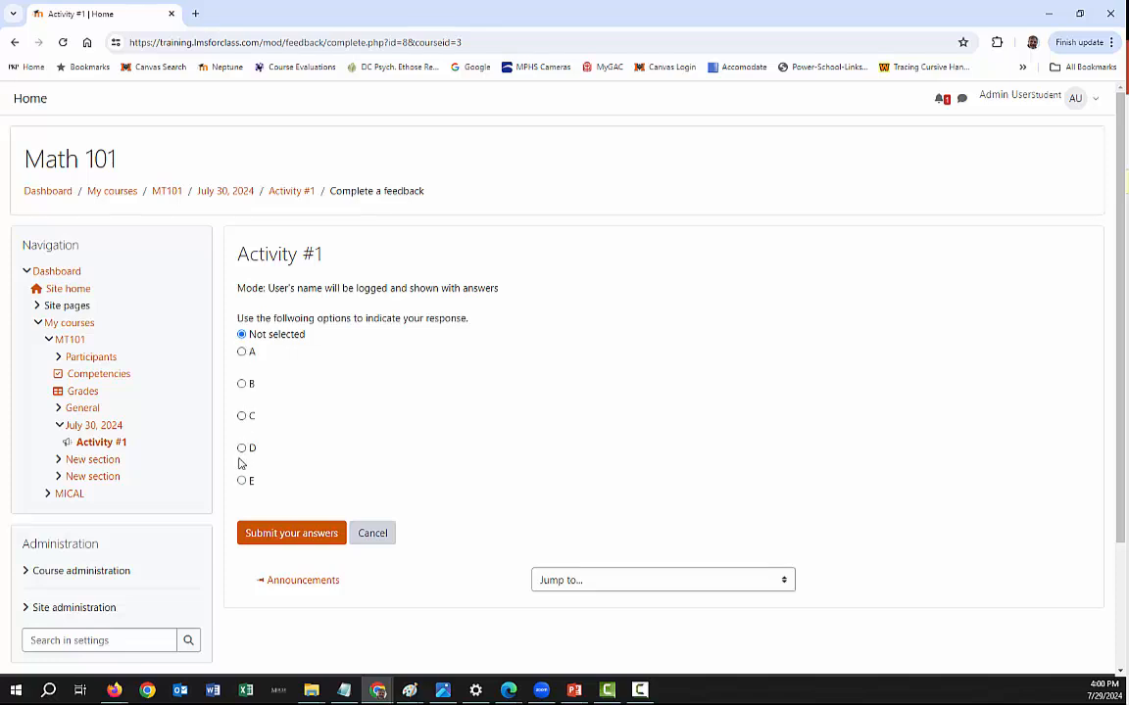
{"action": "left_click", "coordinate": [242, 383]}
{"action": "left_click", "coordinate": [294, 537]}
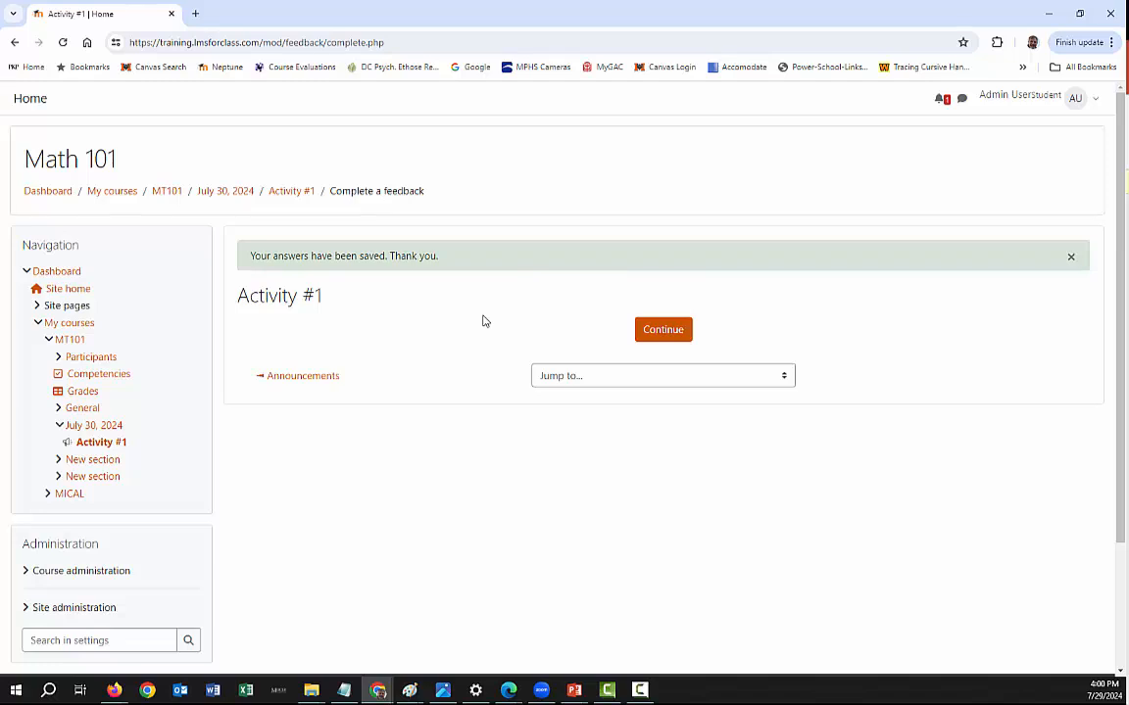
- Go back to the MT101 course page and return to the normal role
{"action": "left_click", "coordinate": [228, 195]}
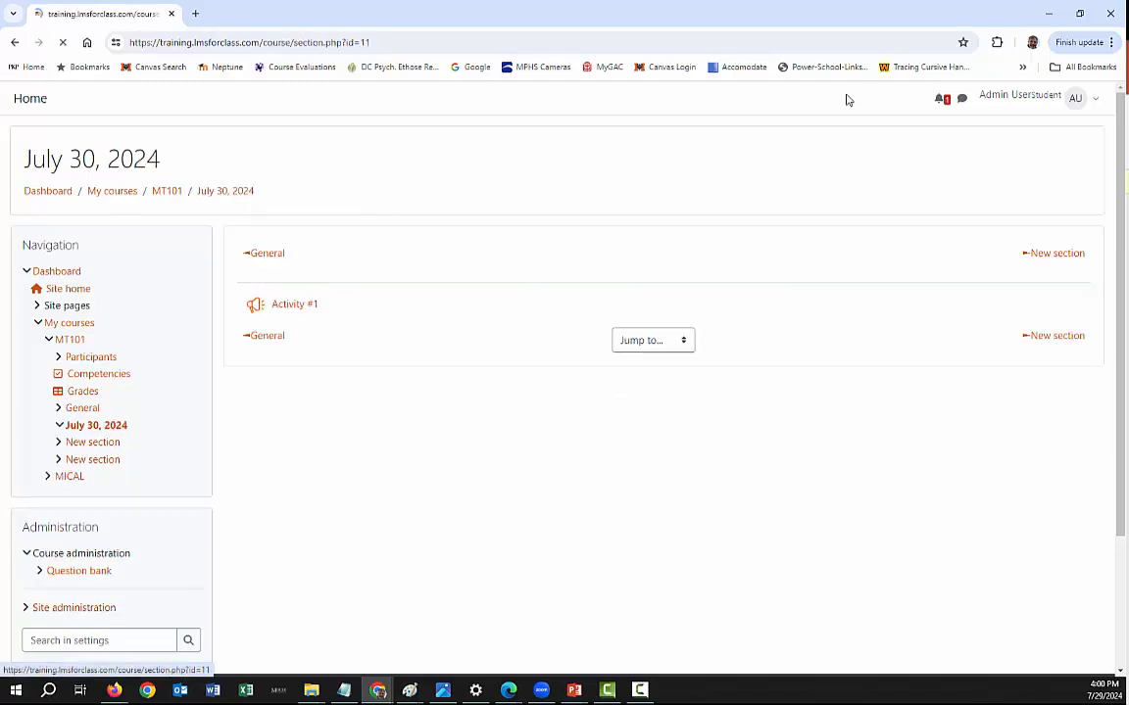
{"action": "left_click", "coordinate": [164, 191]}
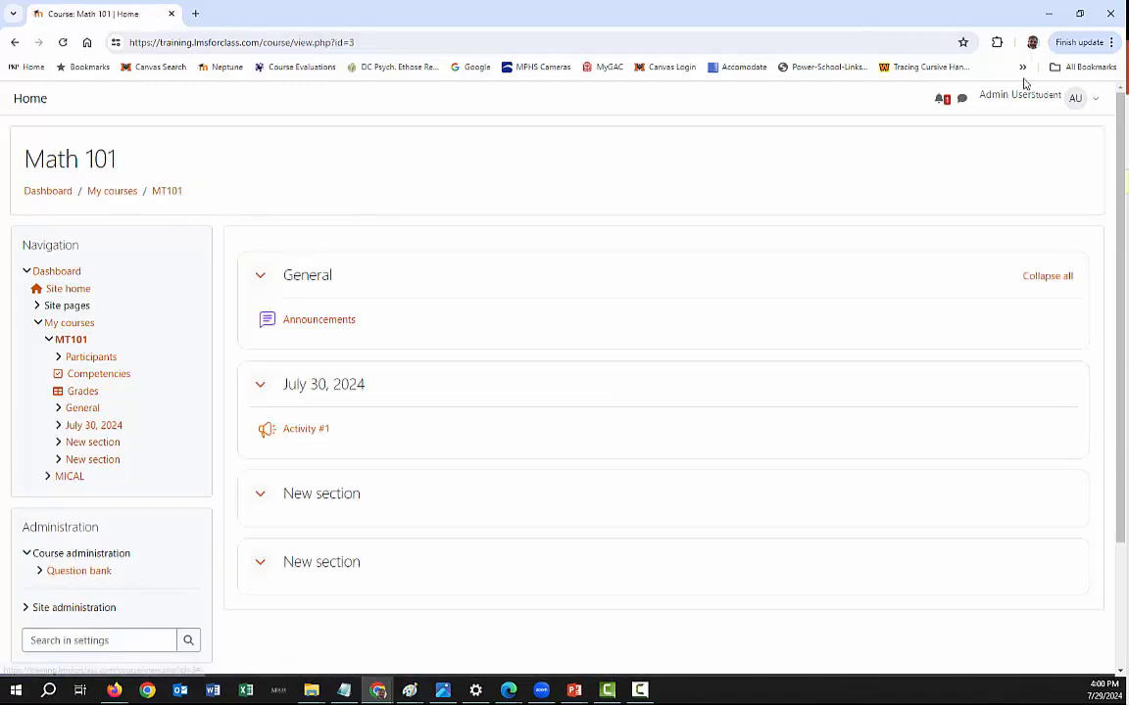
{"action": "left_click", "coordinate": [1089, 103]}
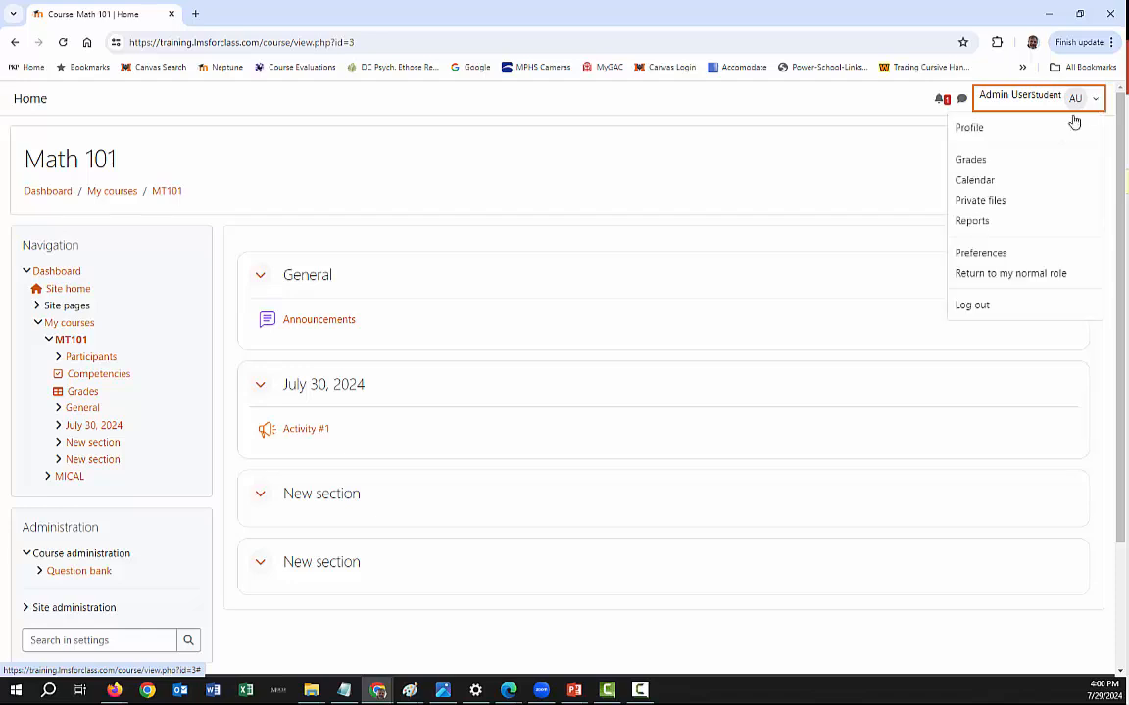
{"action": "left_click", "coordinate": [979, 274]}
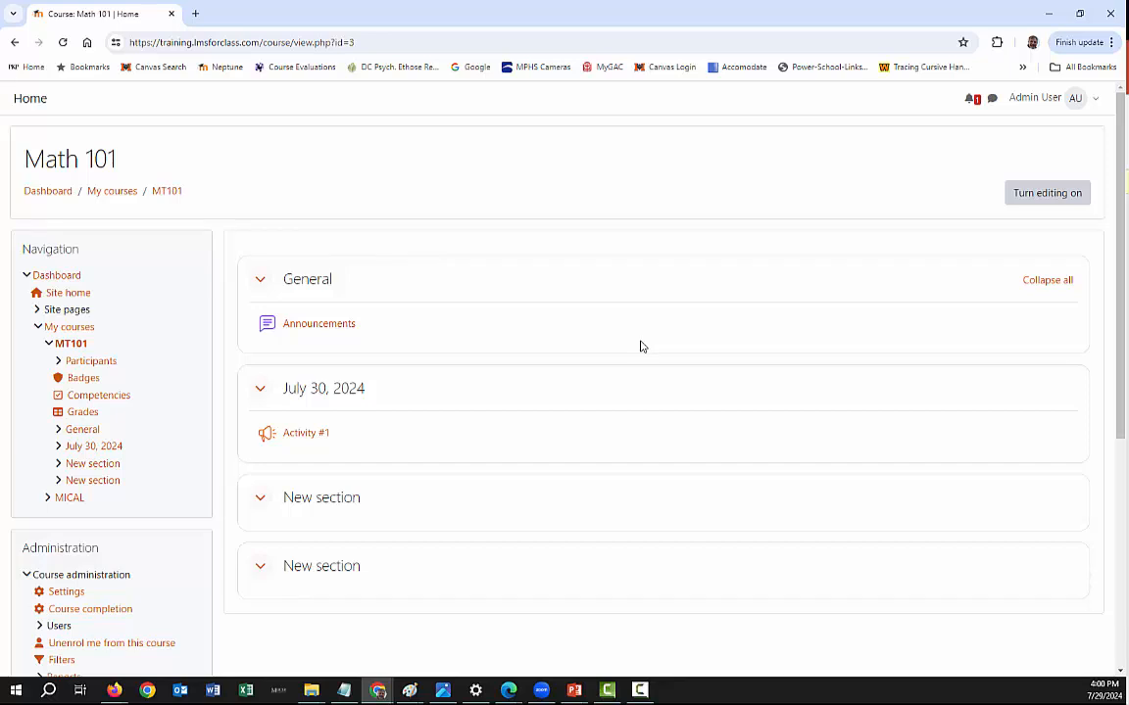
- Open the Analysis page of Activity #1 and examine the bar chart of responses for options A to E
{"action": "left_click", "coordinate": [301, 434]}
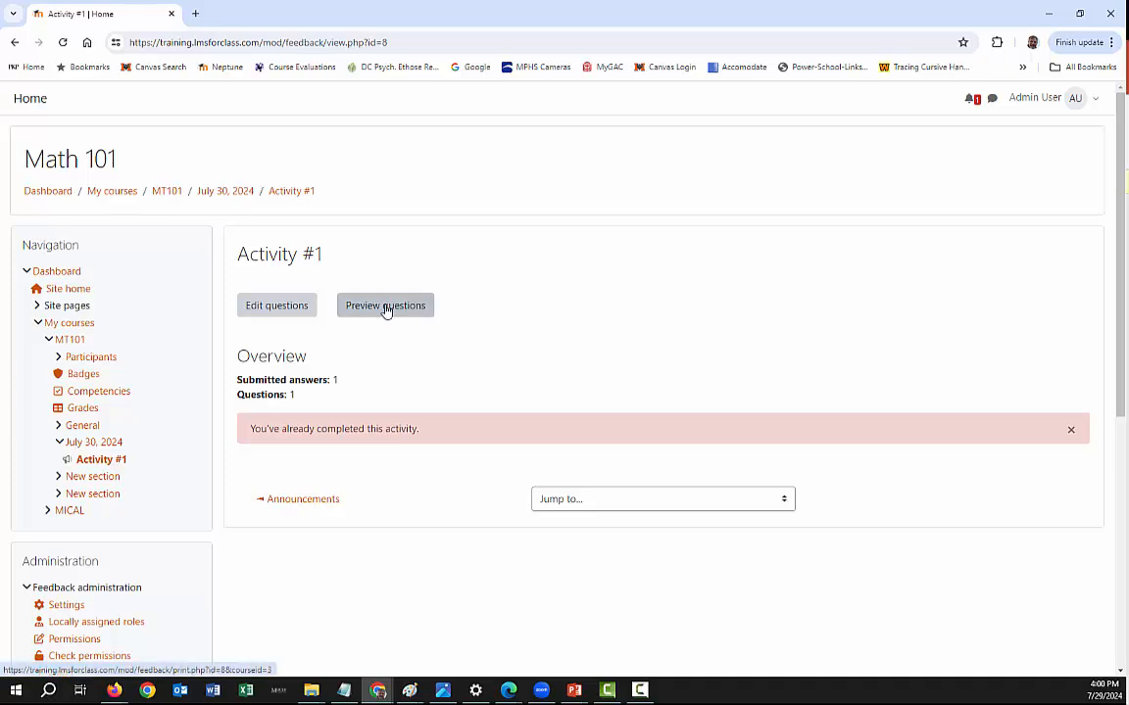
{"action": "scroll", "coordinate": [171, 478], "scroll_direction": "down", "scroll_amount": 2}
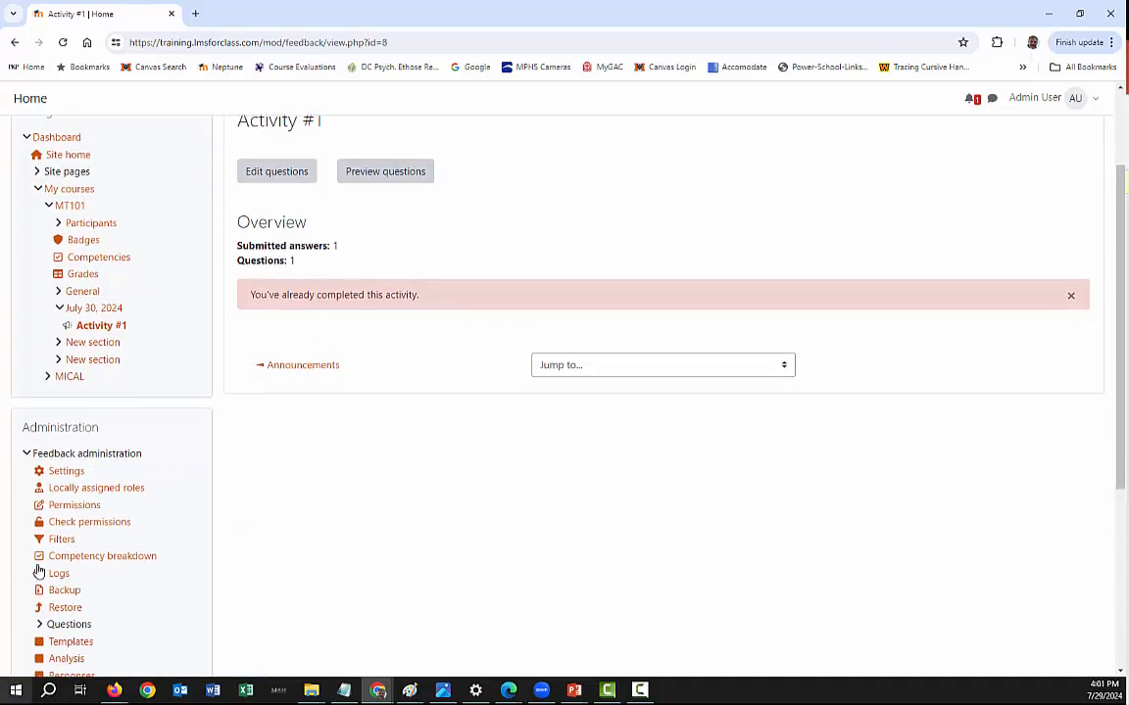
{"action": "scroll", "coordinate": [88, 454], "scroll_direction": "down", "scroll_amount": 3}
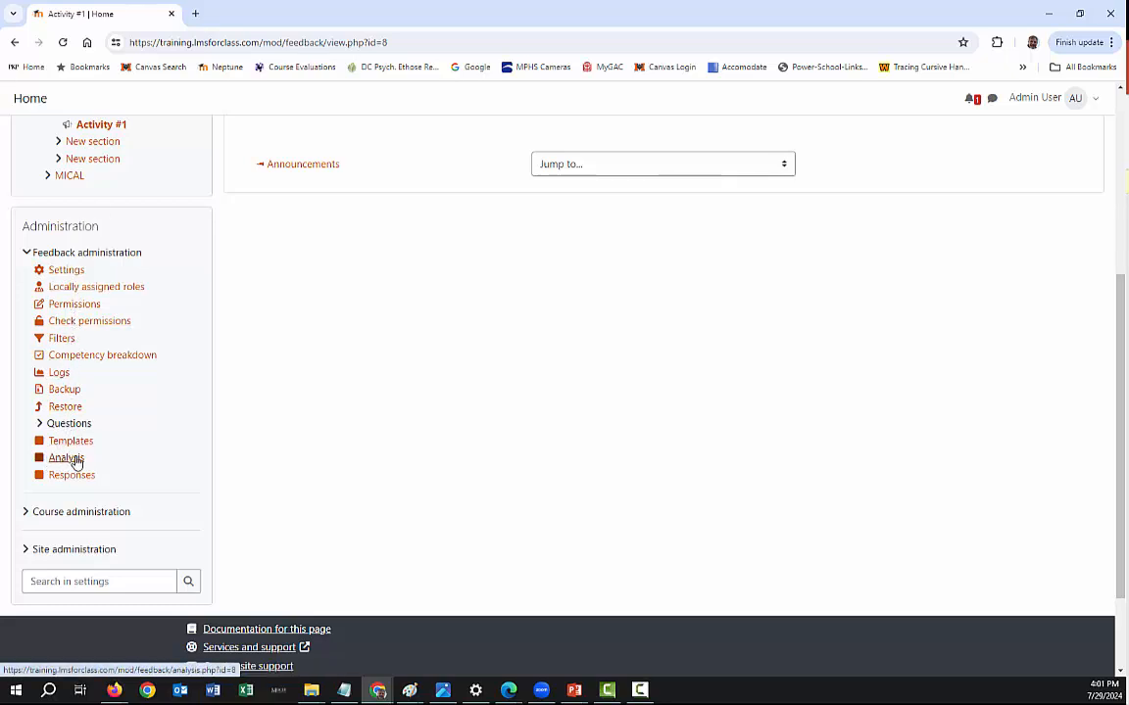
{"action": "left_click", "coordinate": [76, 459]}
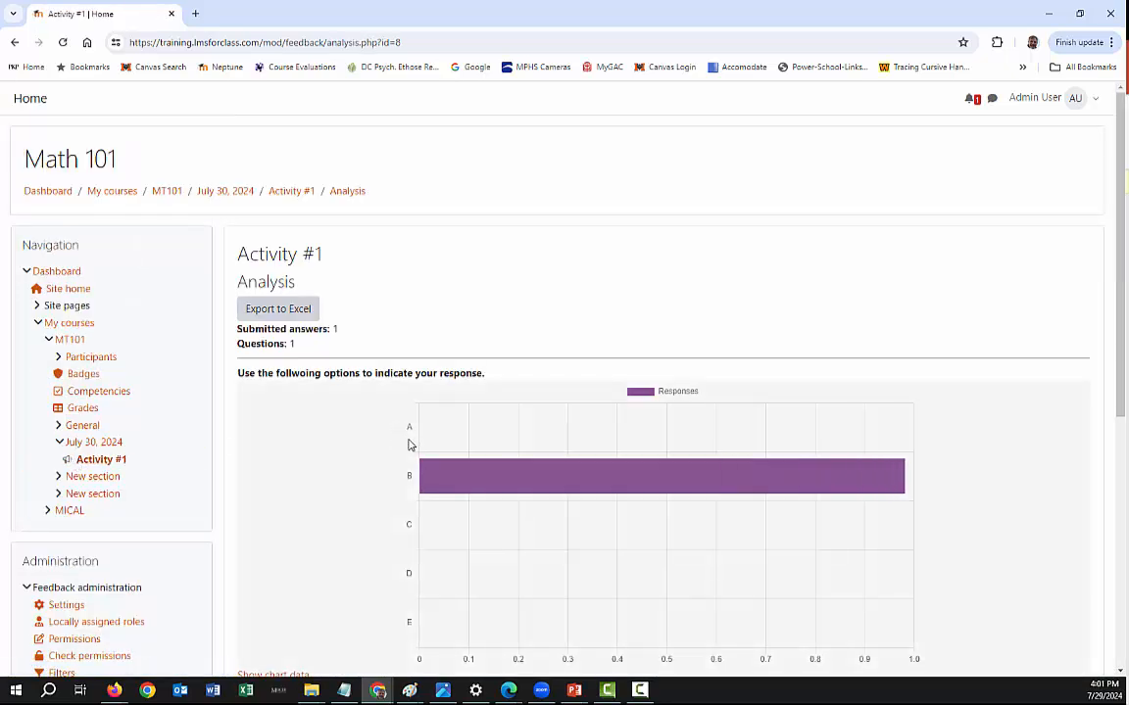
{"action": "scroll", "coordinate": [322, 416], "scroll_direction": "down", "scroll_amount": 2}
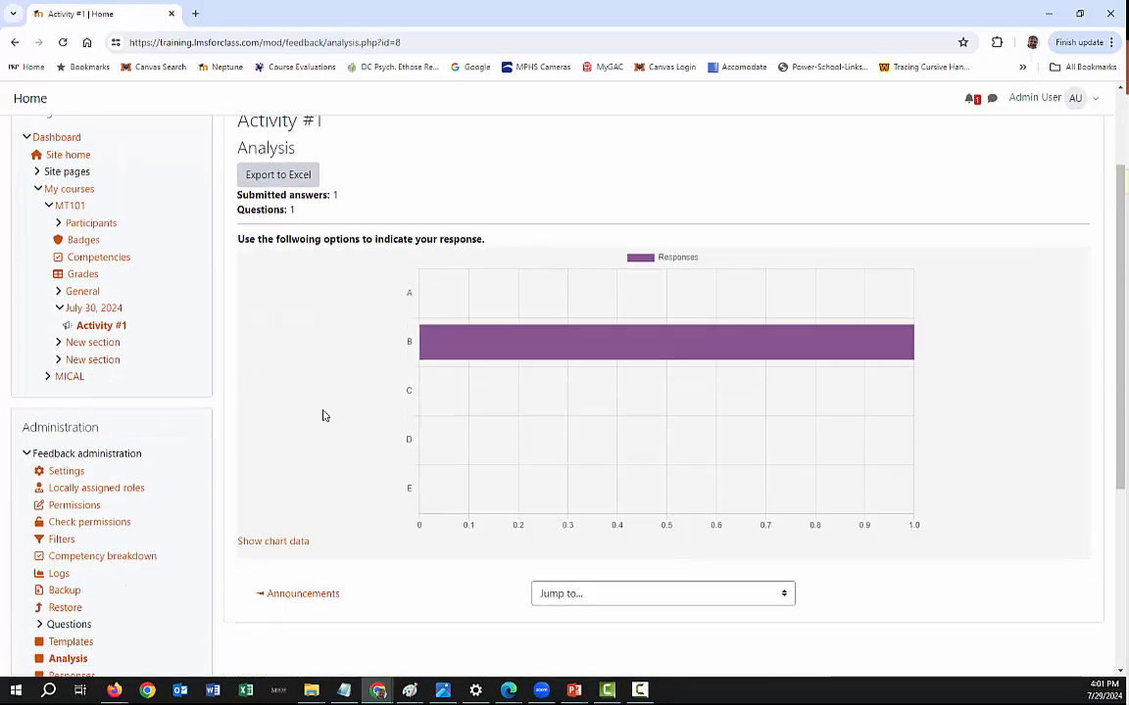
{"action": "scroll", "coordinate": [322, 415], "scroll_direction": "up", "scroll_amount": 1}
{"action": "mouse_move", "coordinate": [773, 413]}
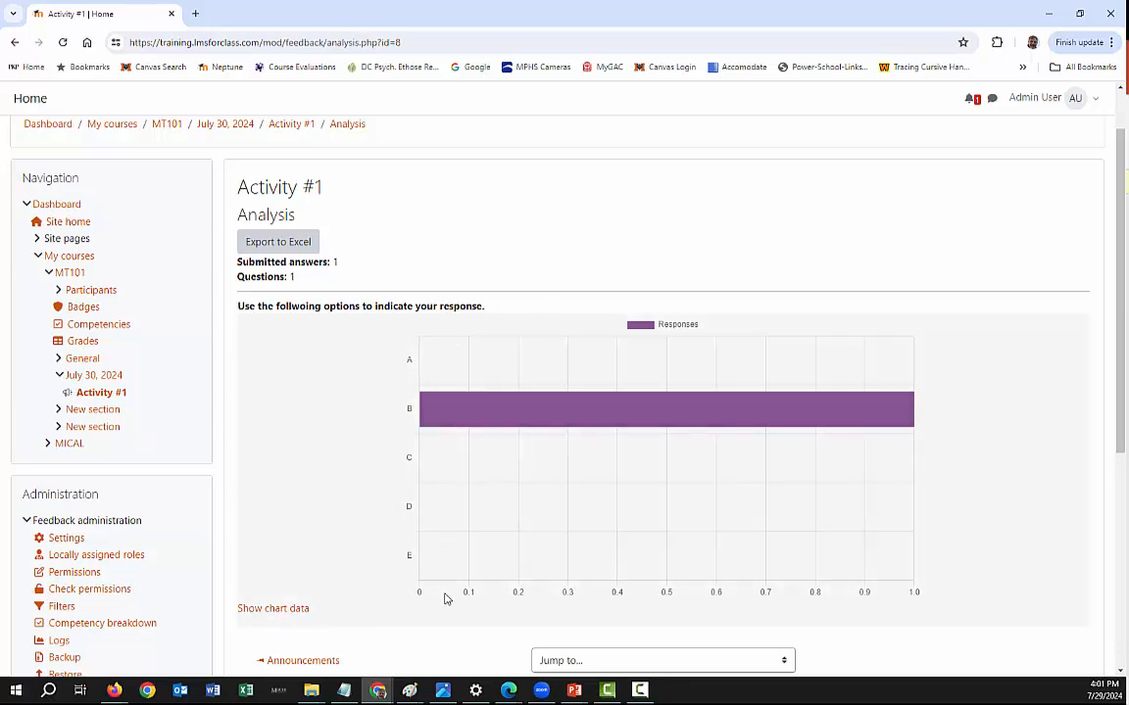
{"action": "mouse_move", "coordinate": [604, 418]}
{"action": "scroll", "coordinate": [278, 446], "scroll_direction": "down", "scroll_amount": 2}
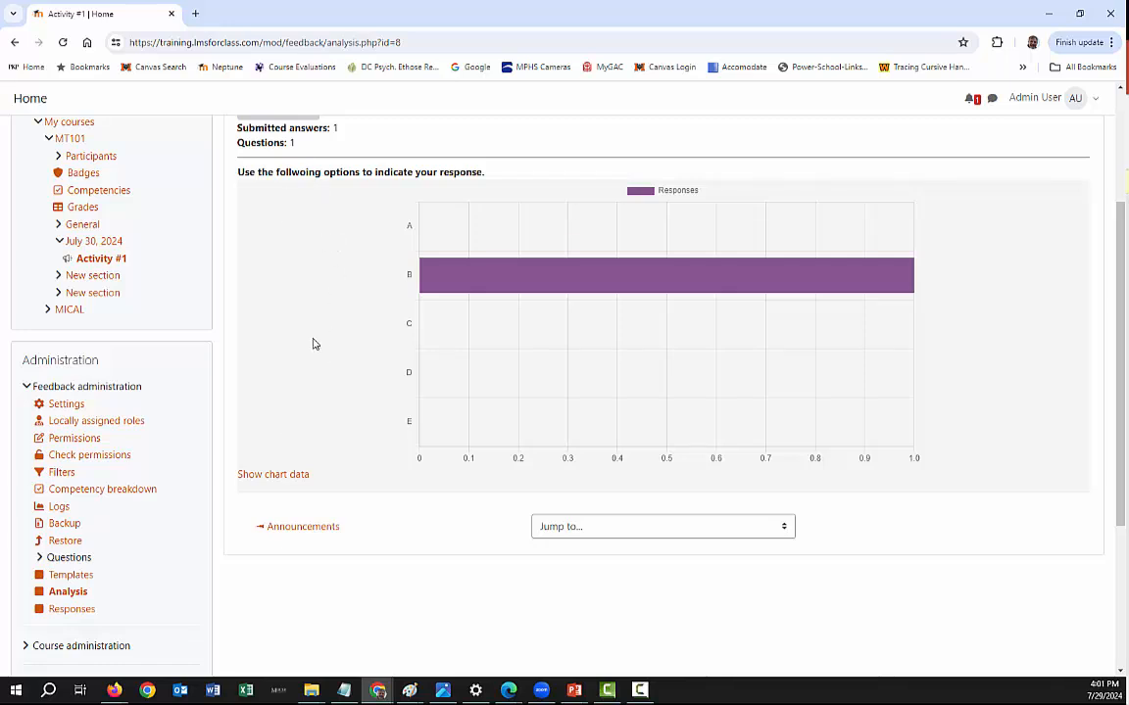
- Show the chart data and compare the response table with the bar for option B
{"action": "left_click", "coordinate": [277, 477]}
{"action": "scroll", "coordinate": [323, 441], "scroll_direction": "down", "scroll_amount": 2}
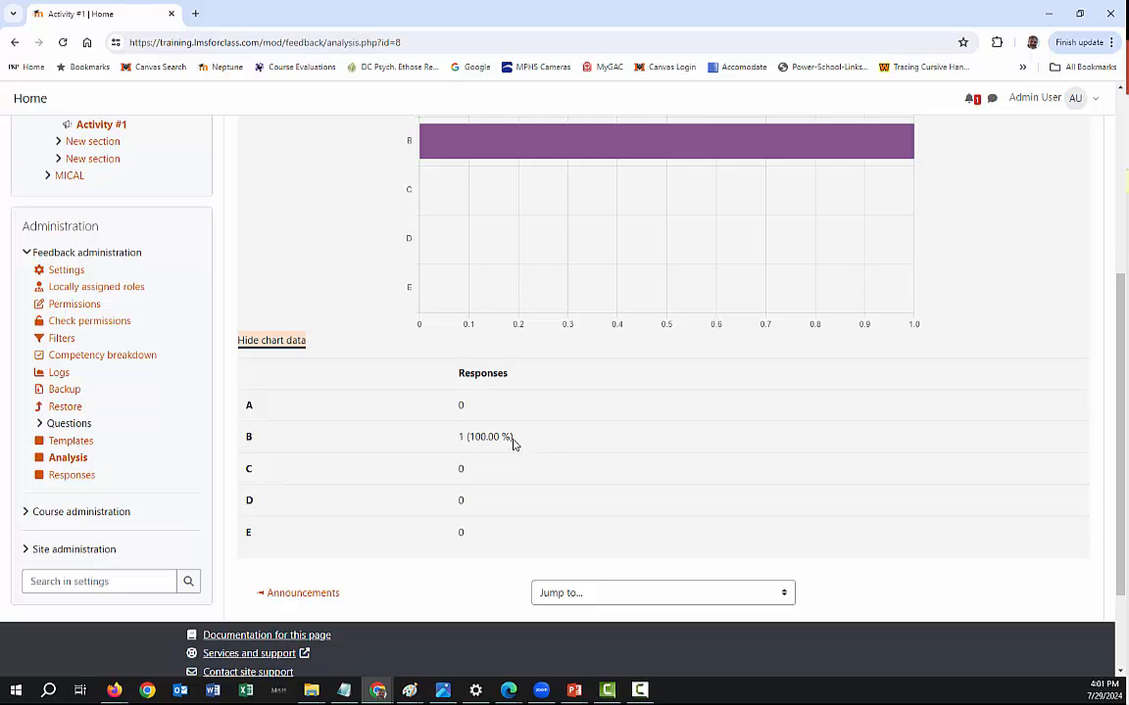
{"action": "scroll", "coordinate": [425, 416], "scroll_direction": "up", "scroll_amount": 2}
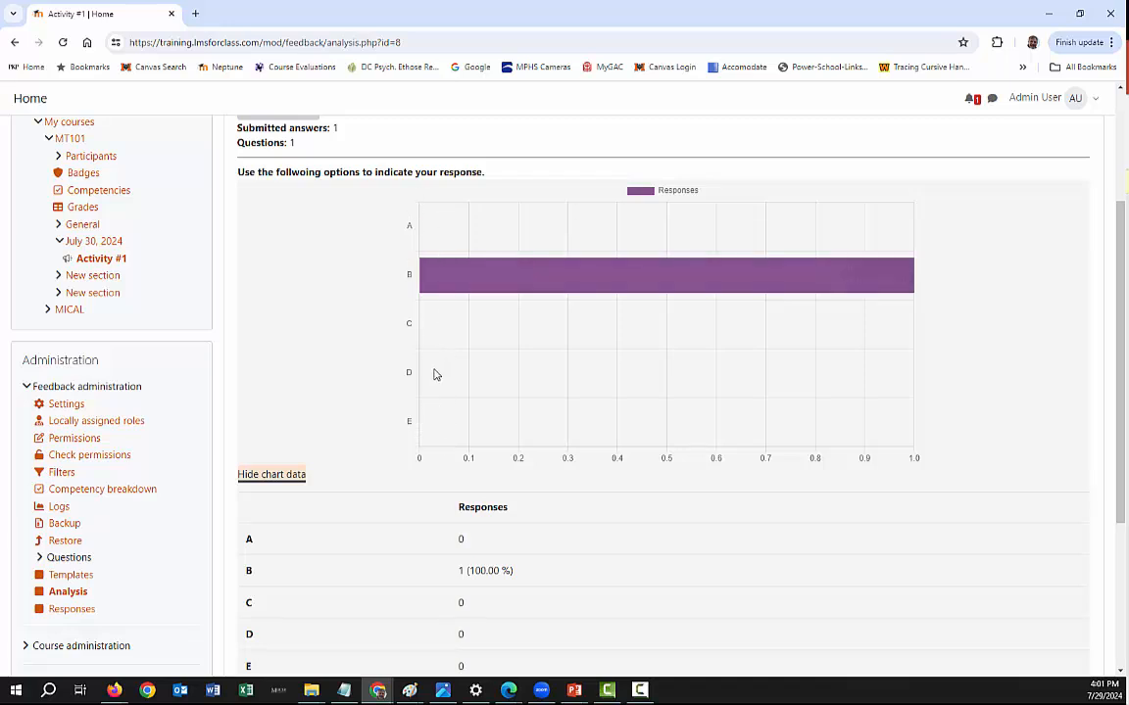
{"action": "mouse_move", "coordinate": [625, 278]}
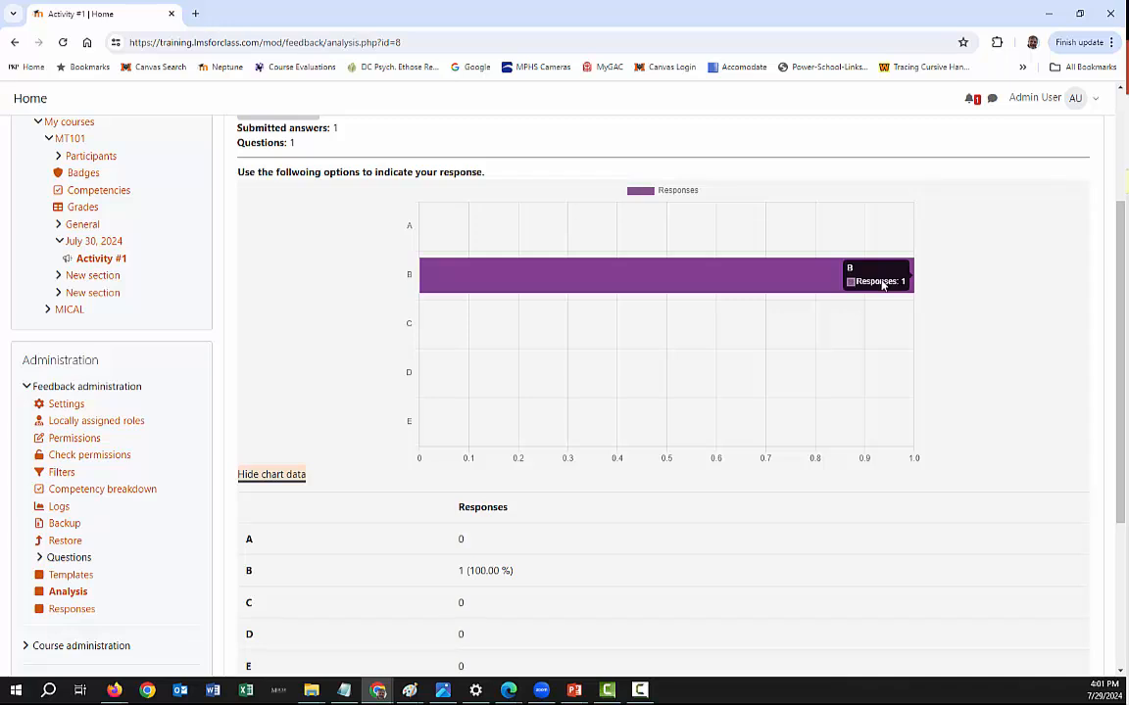
{"action": "scroll", "coordinate": [240, 350], "scroll_direction": "down", "scroll_amount": 2}
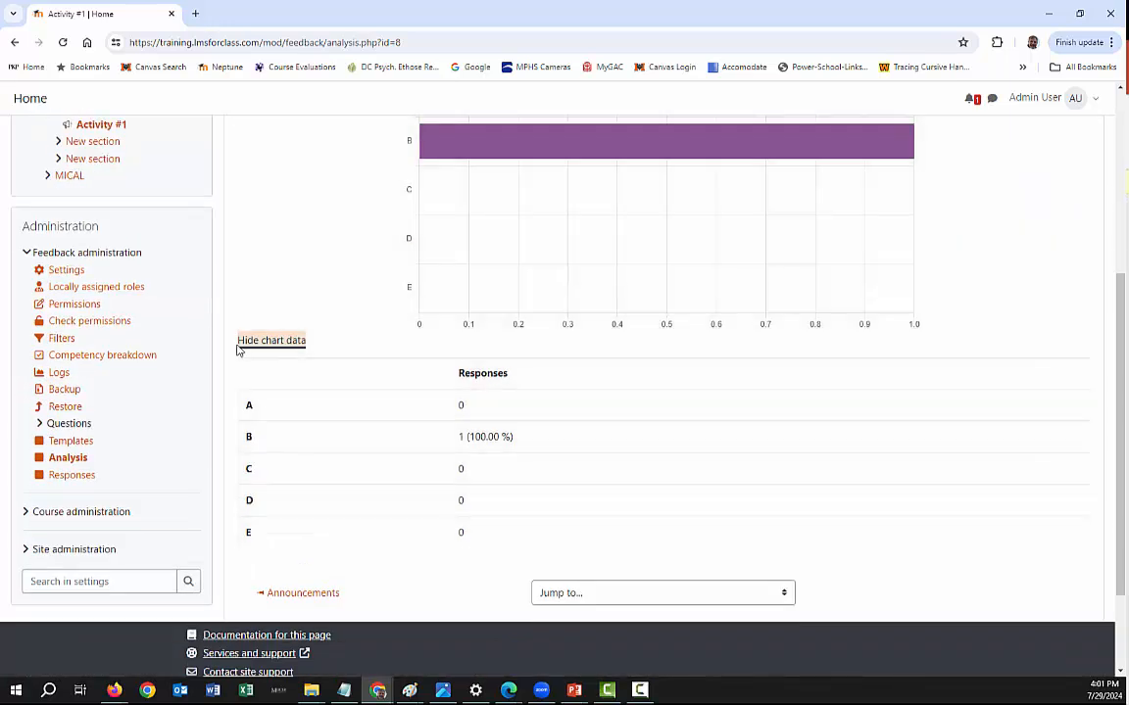
- Hide and show the chart data again, review the analysis and reload the page to refresh the responses
{"action": "left_click", "coordinate": [279, 343]}
{"action": "left_click", "coordinate": [279, 342]}
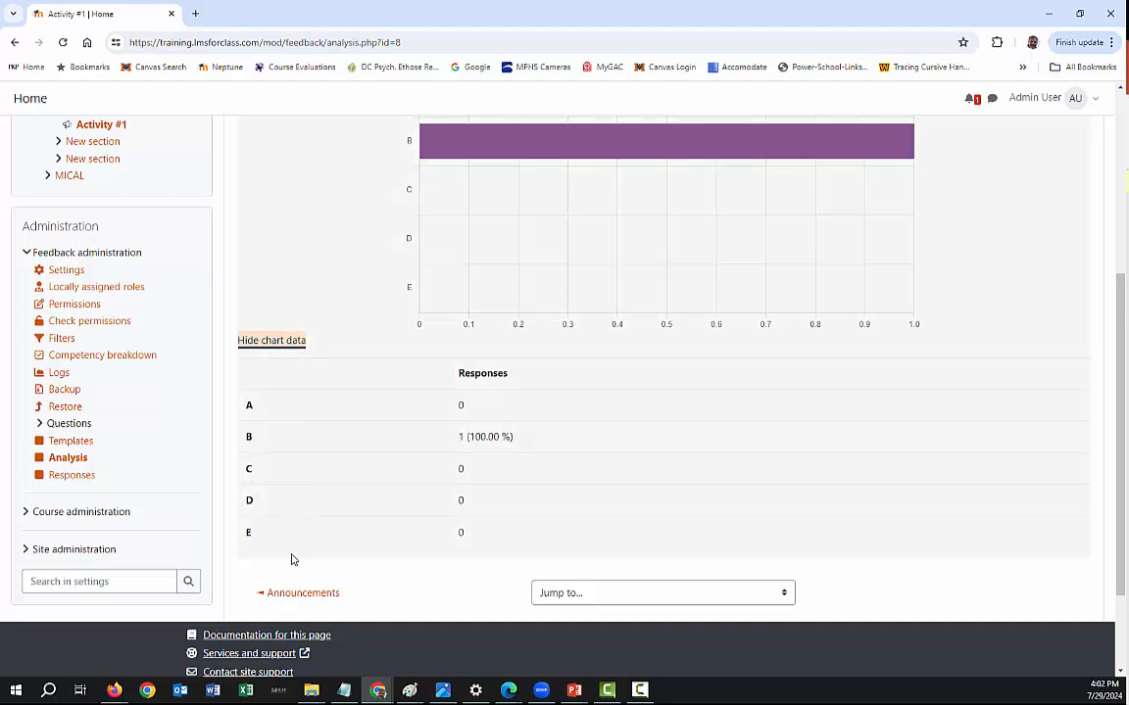
{"action": "scroll", "coordinate": [345, 433], "scroll_direction": "up", "scroll_amount": 5}
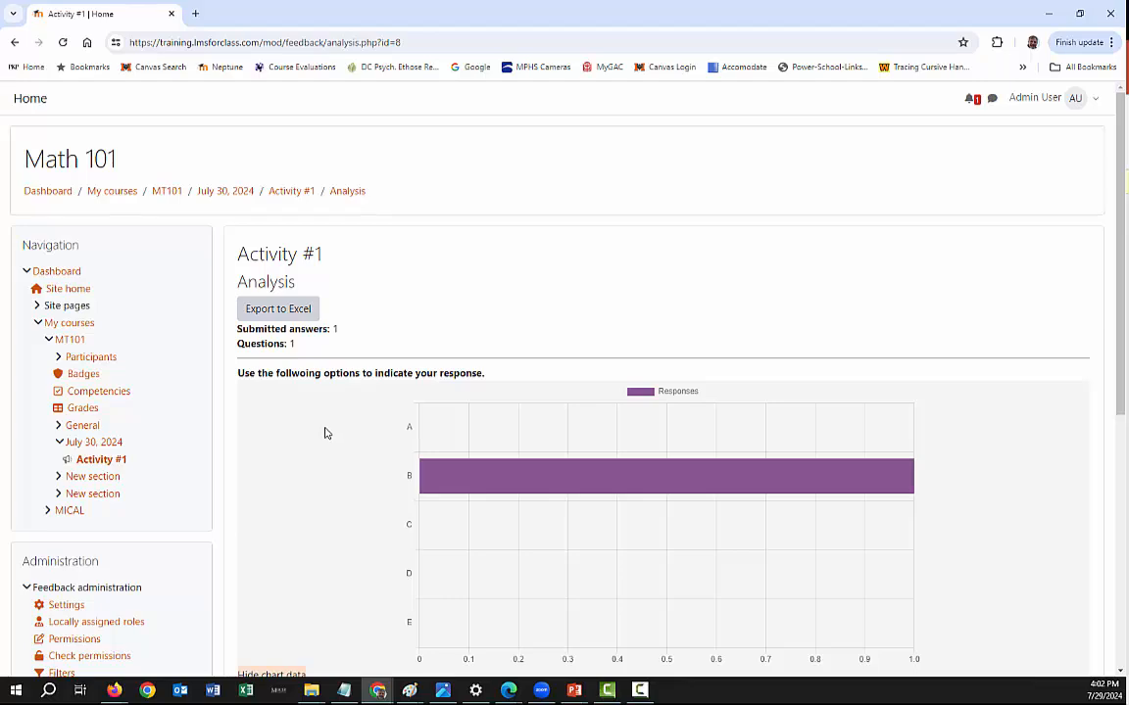
{"action": "scroll", "coordinate": [320, 426], "scroll_direction": "down", "scroll_amount": 1}
{"action": "scroll", "coordinate": [325, 423], "scroll_direction": "up", "scroll_amount": 2}
{"action": "left_click", "coordinate": [63, 42]}
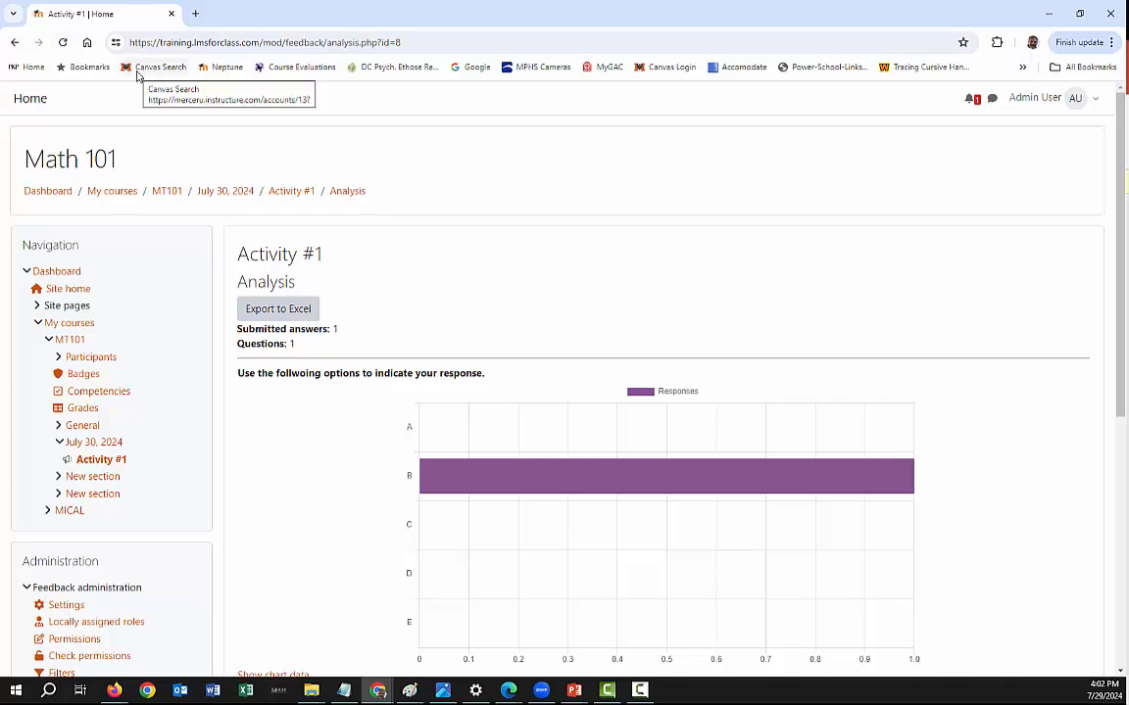
{"action": "left_click", "coordinate": [64, 43]}
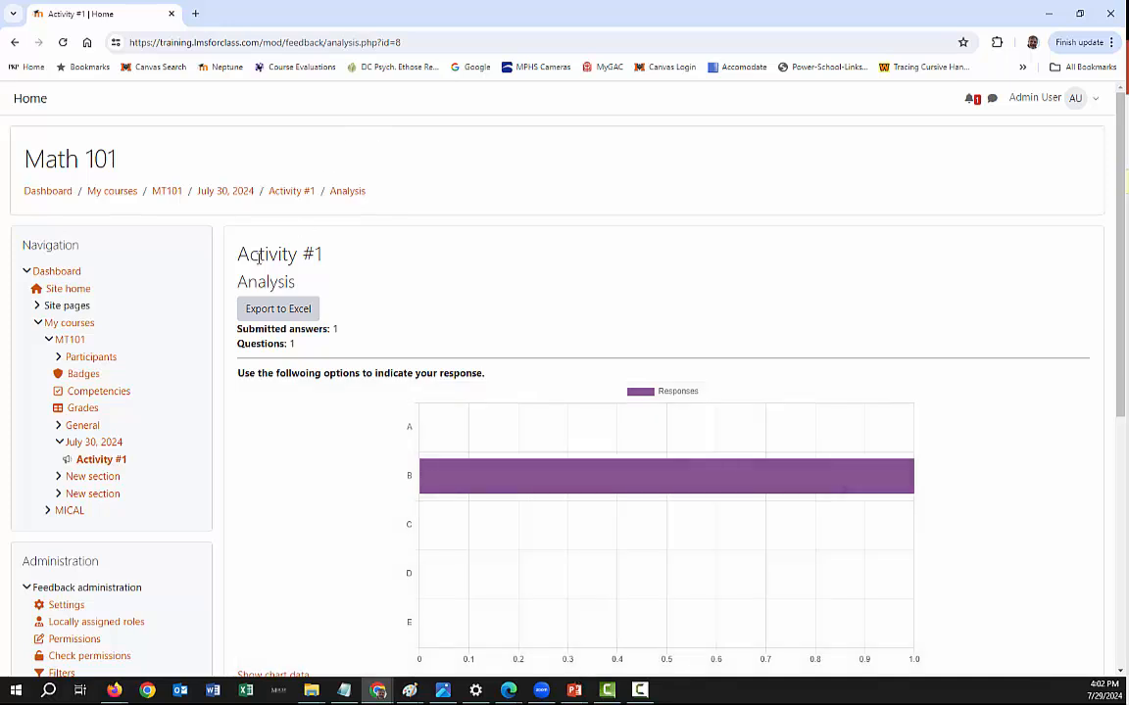
- Turn on editing for the MT101 course and add a Feedback activity named "Activity #2" to the July 30, 2024 section
{"action": "left_click", "coordinate": [164, 198]}
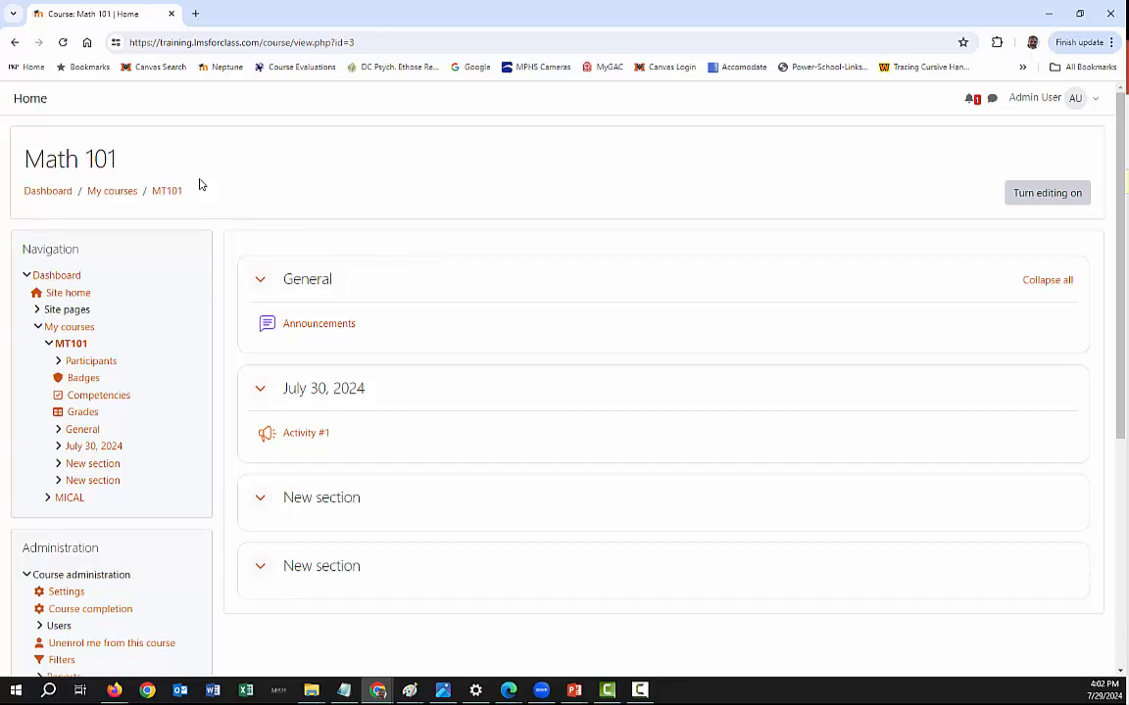
{"action": "left_click", "coordinate": [1048, 195]}
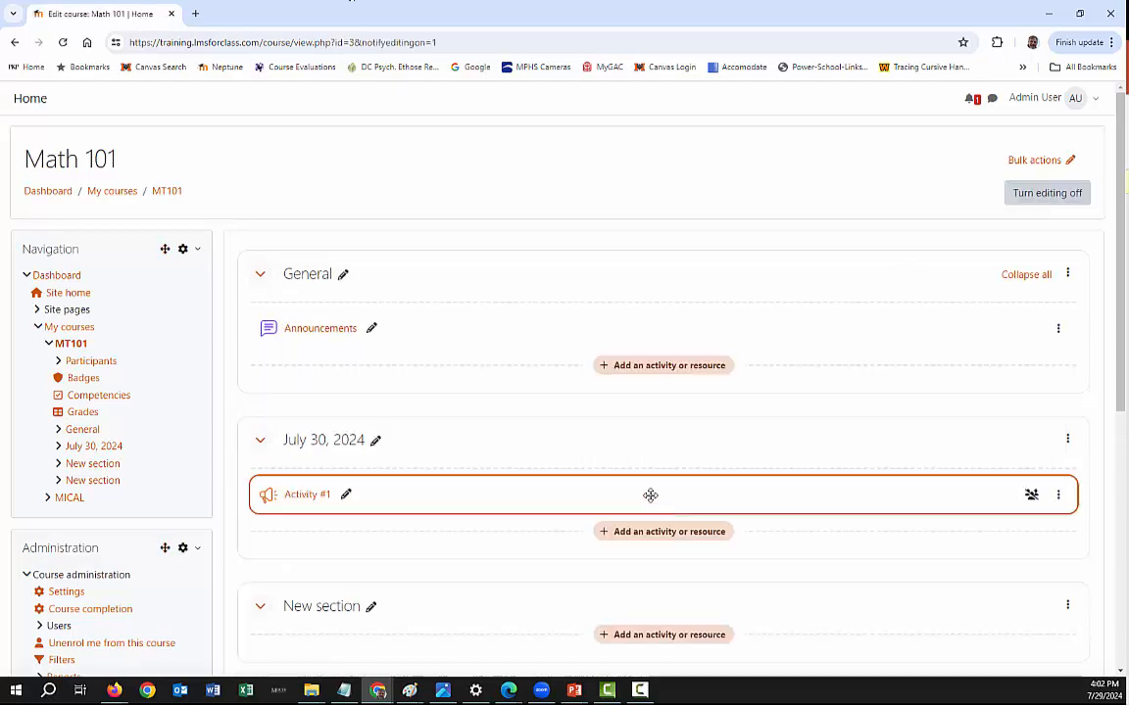
{"action": "scroll", "coordinate": [650, 496], "scroll_direction": "down", "scroll_amount": 2}
{"action": "left_click", "coordinate": [685, 403]}
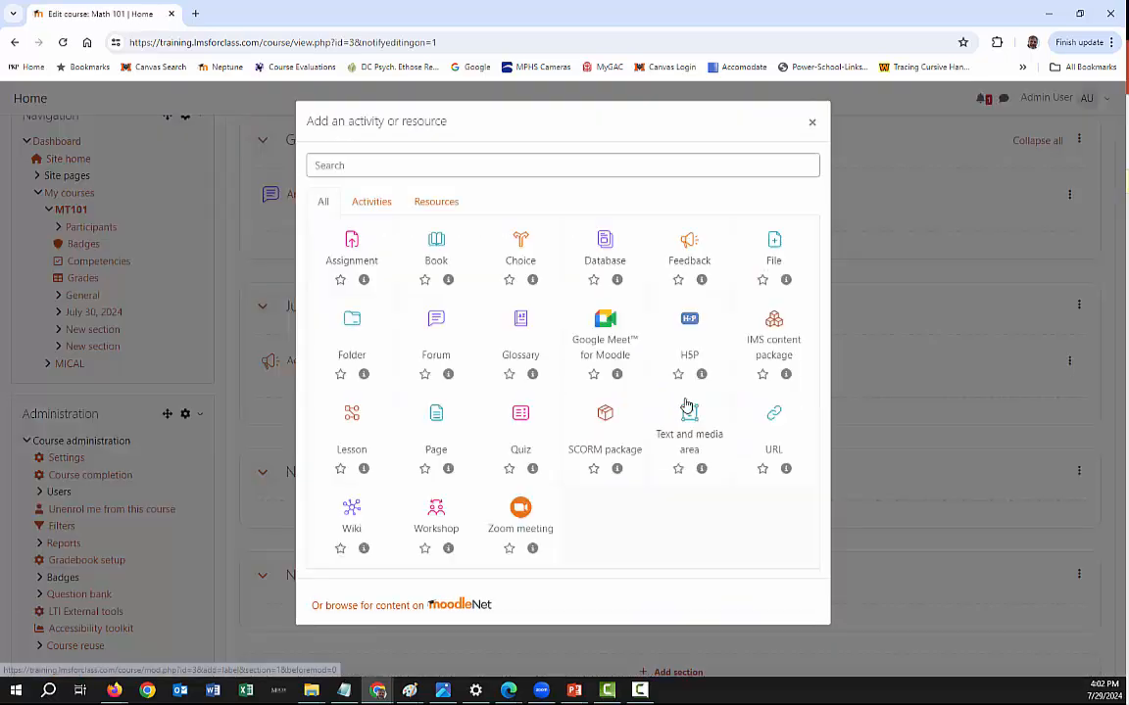
{"action": "left_click", "coordinate": [689, 249]}
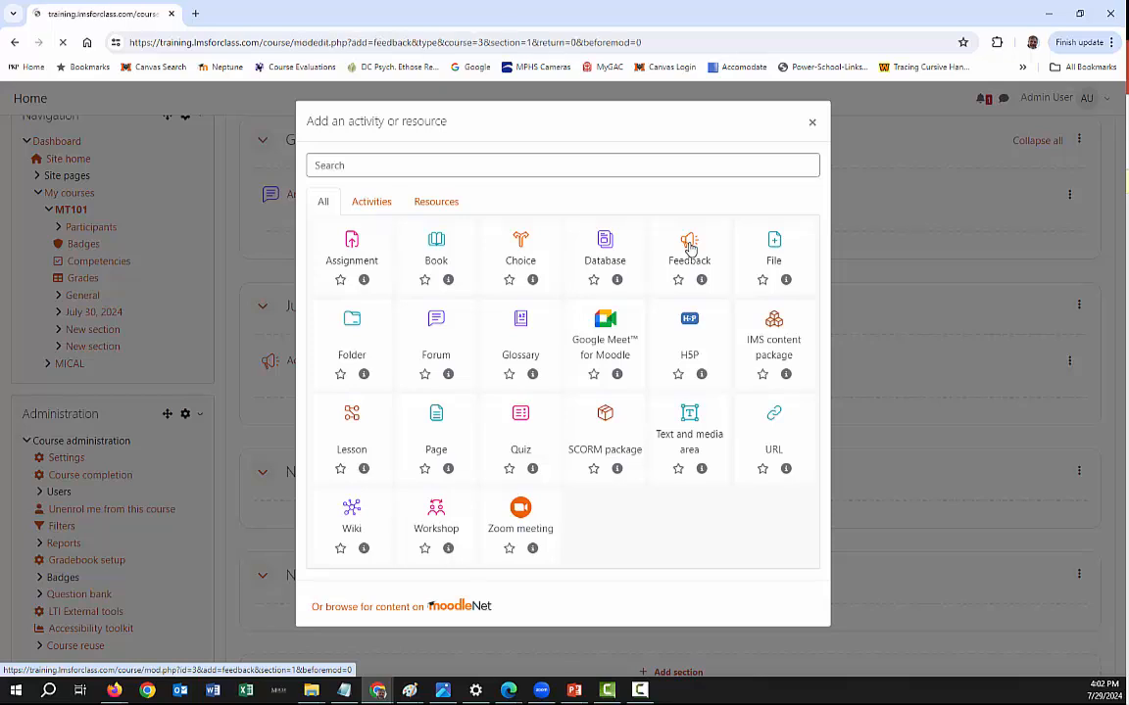
{"action": "left_click", "coordinate": [489, 330]}
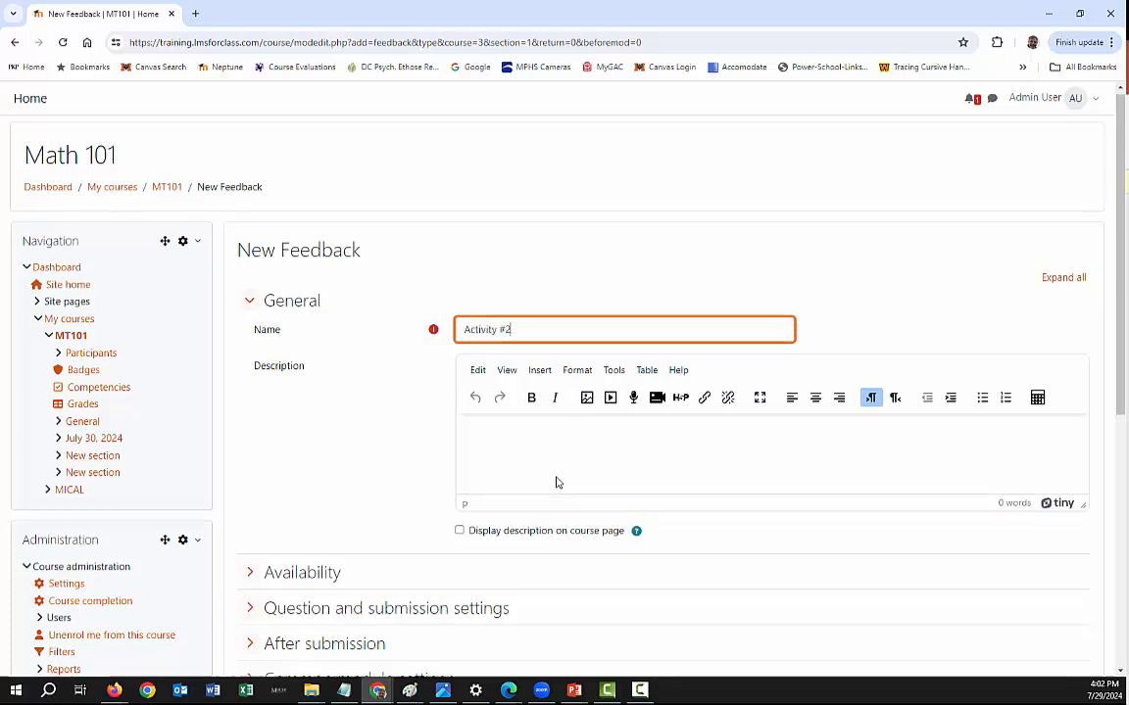
- Set Record user names to "User's name will be logged and shown with answers" in the question and submission settings
{"action": "scroll", "coordinate": [315, 461], "scroll_direction": "down", "scroll_amount": 2}
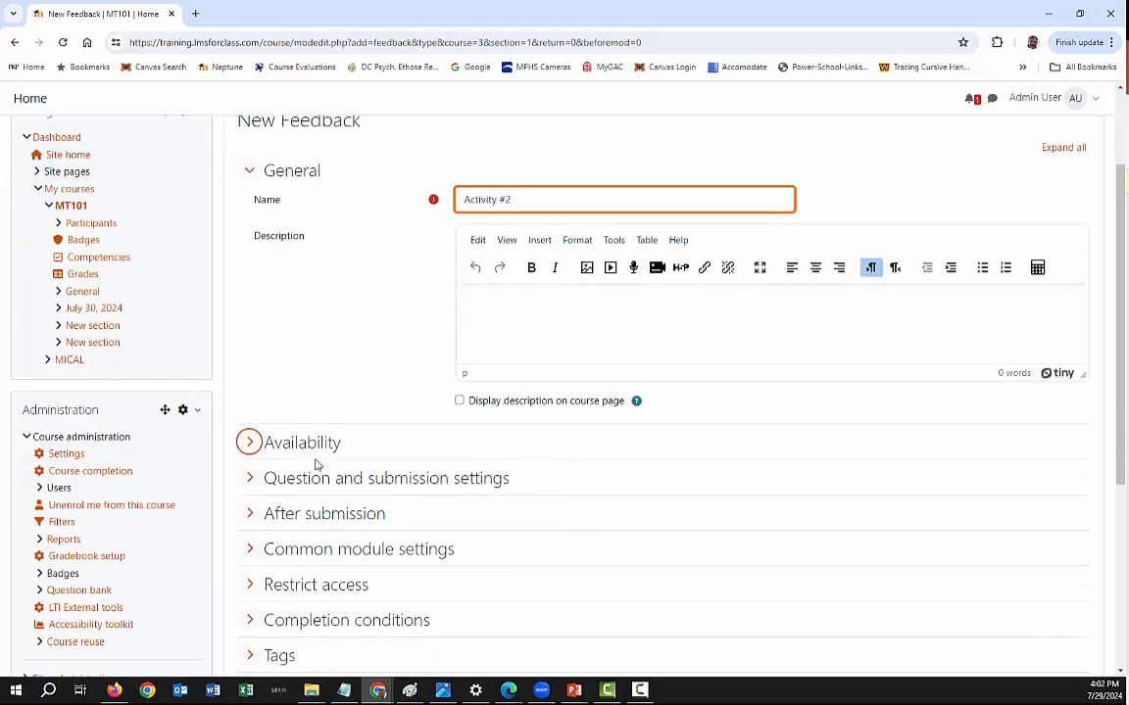
{"action": "left_click", "coordinate": [287, 518]}
{"action": "left_click", "coordinate": [285, 517]}
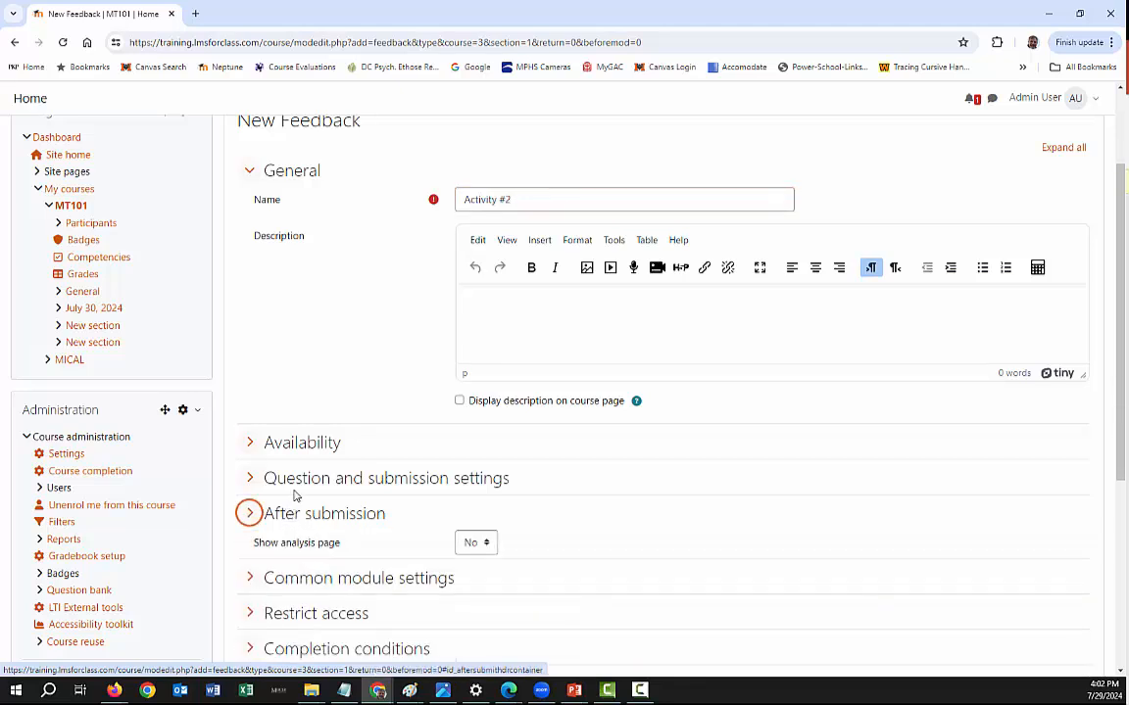
{"action": "left_click", "coordinate": [294, 479]}
{"action": "left_click", "coordinate": [479, 512]}
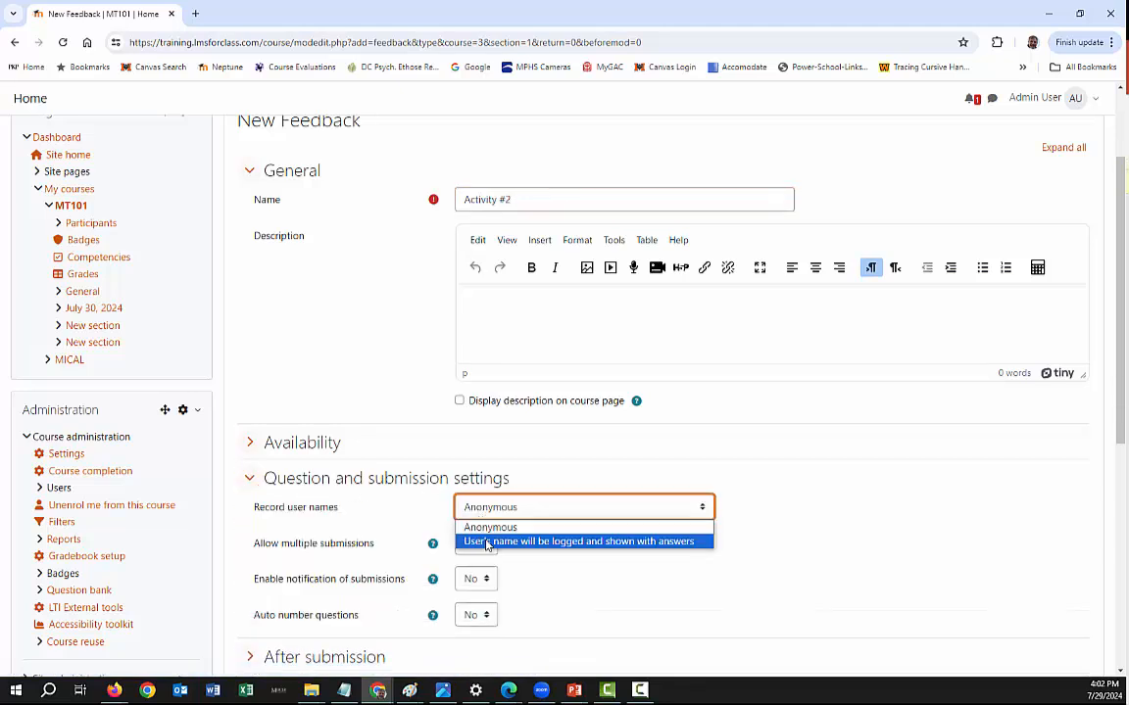
{"action": "left_click", "coordinate": [487, 541]}
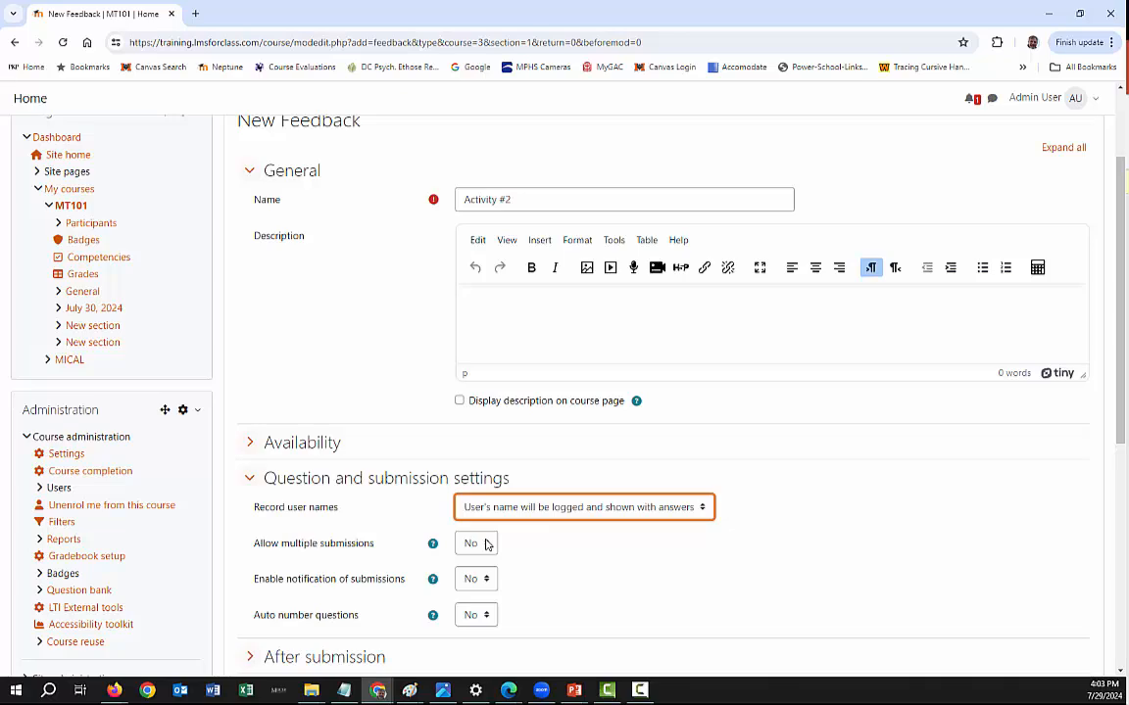
- Save and display Activity #2, open its questions for editing and check the Add question options
{"action": "scroll", "coordinate": [705, 509], "scroll_direction": "down", "scroll_amount": 5}
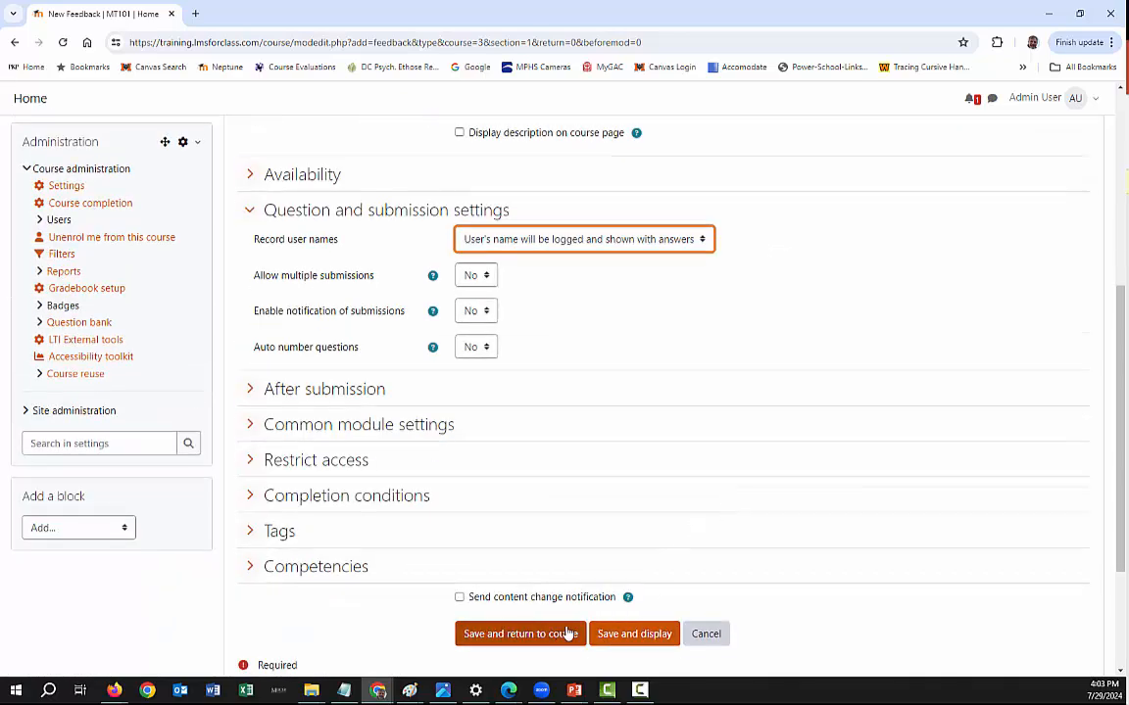
{"action": "left_click", "coordinate": [624, 634]}
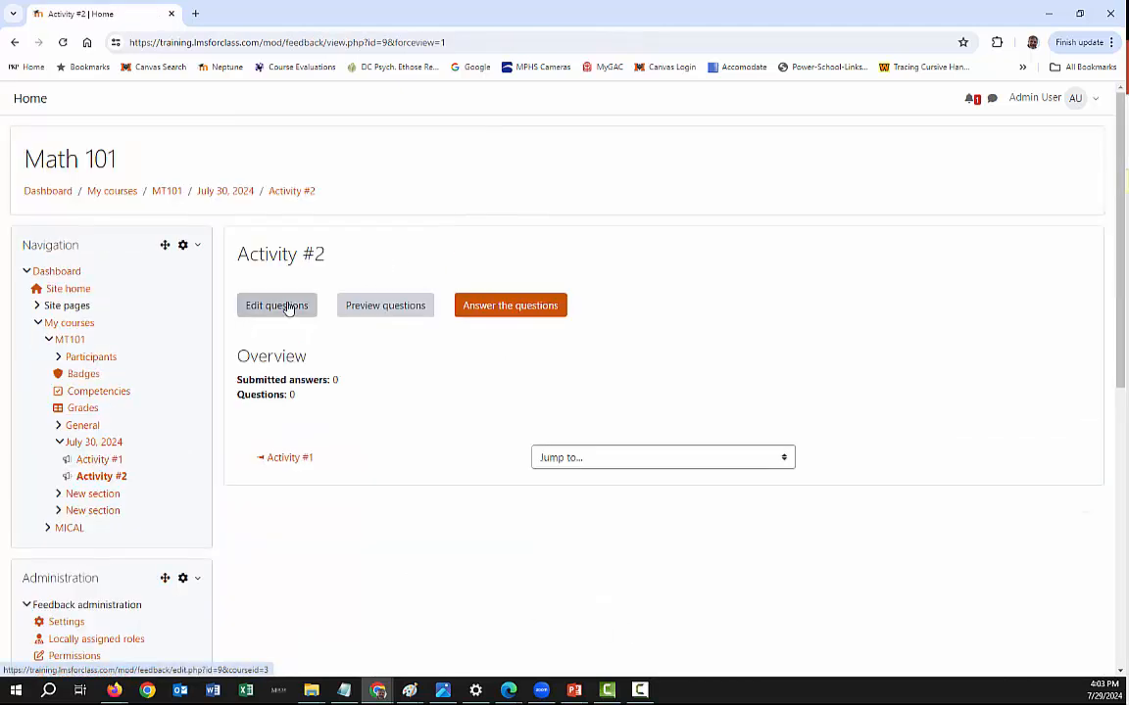
{"action": "left_click", "coordinate": [282, 306]}
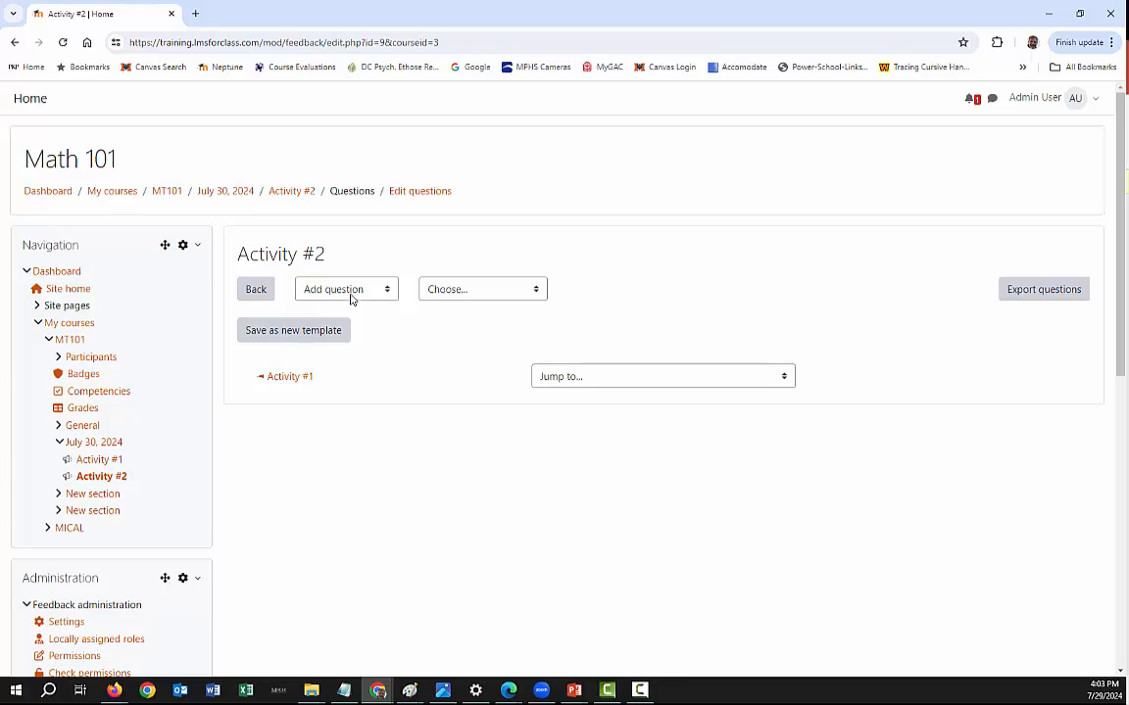
{"action": "left_click", "coordinate": [352, 292]}
{"action": "left_click", "coordinate": [352, 292]}
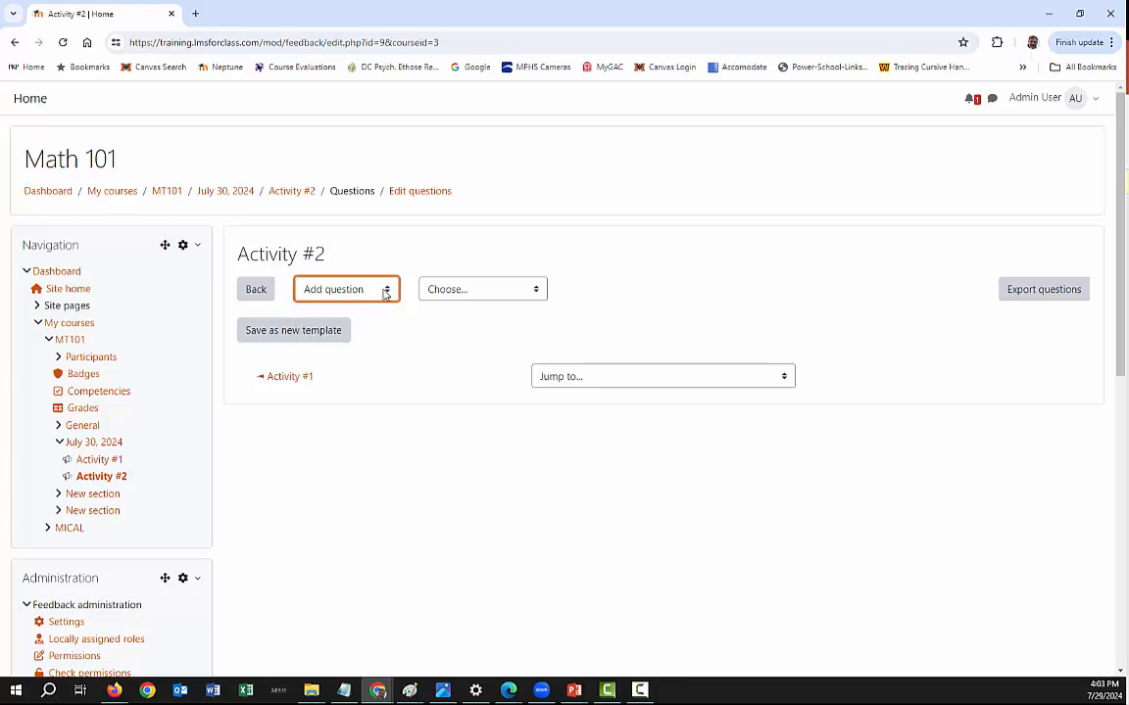
- Add a Short text answer question to Activity #2 reading "Input your response into the following field." and save it
{"action": "left_click", "coordinate": [585, 381]}
{"action": "left_click", "coordinate": [585, 378]}
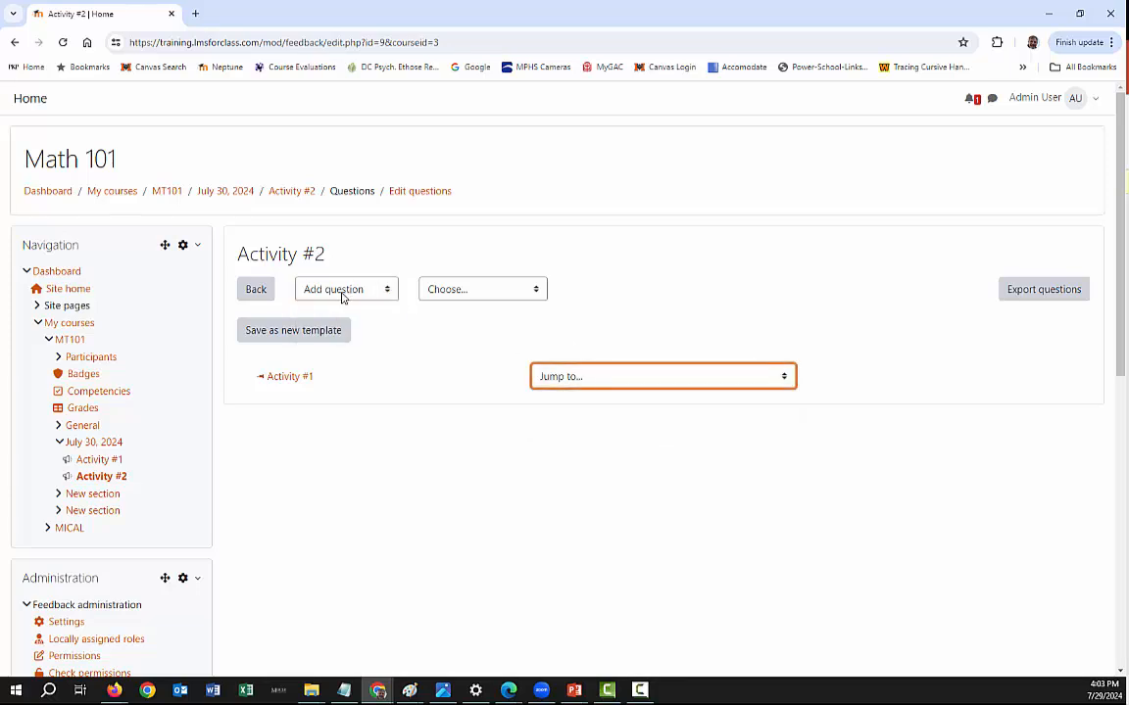
{"action": "left_click", "coordinate": [463, 294]}
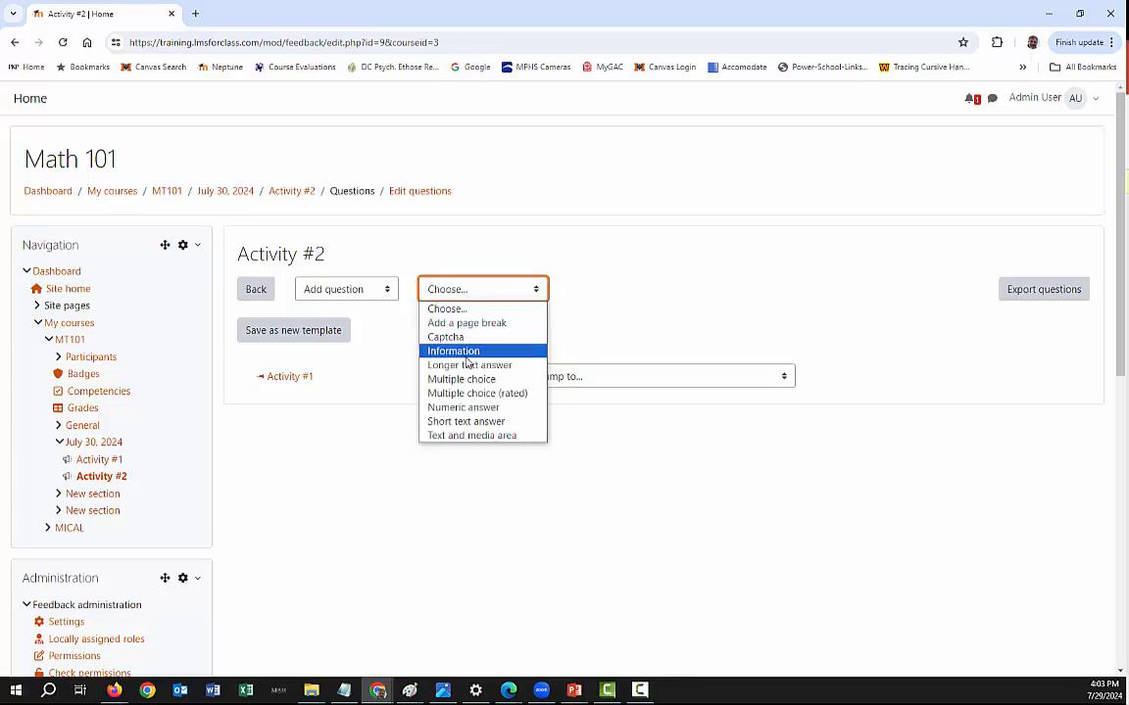
{"action": "left_click", "coordinate": [464, 423]}
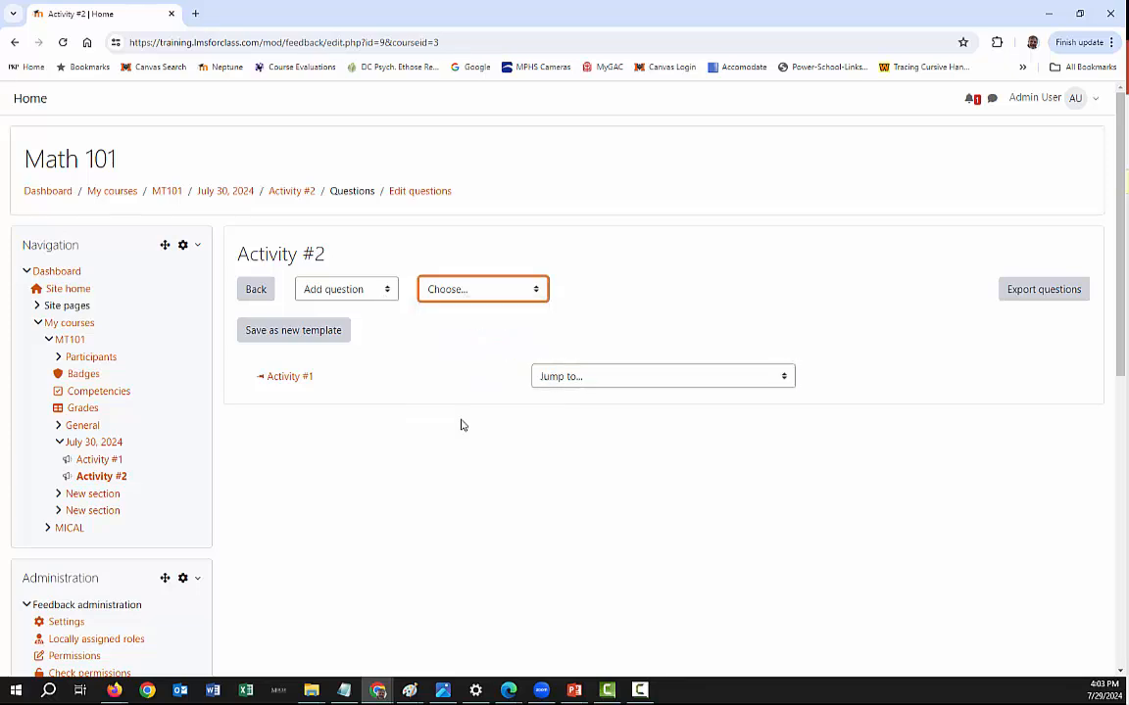
{"action": "left_click", "coordinate": [467, 345]}
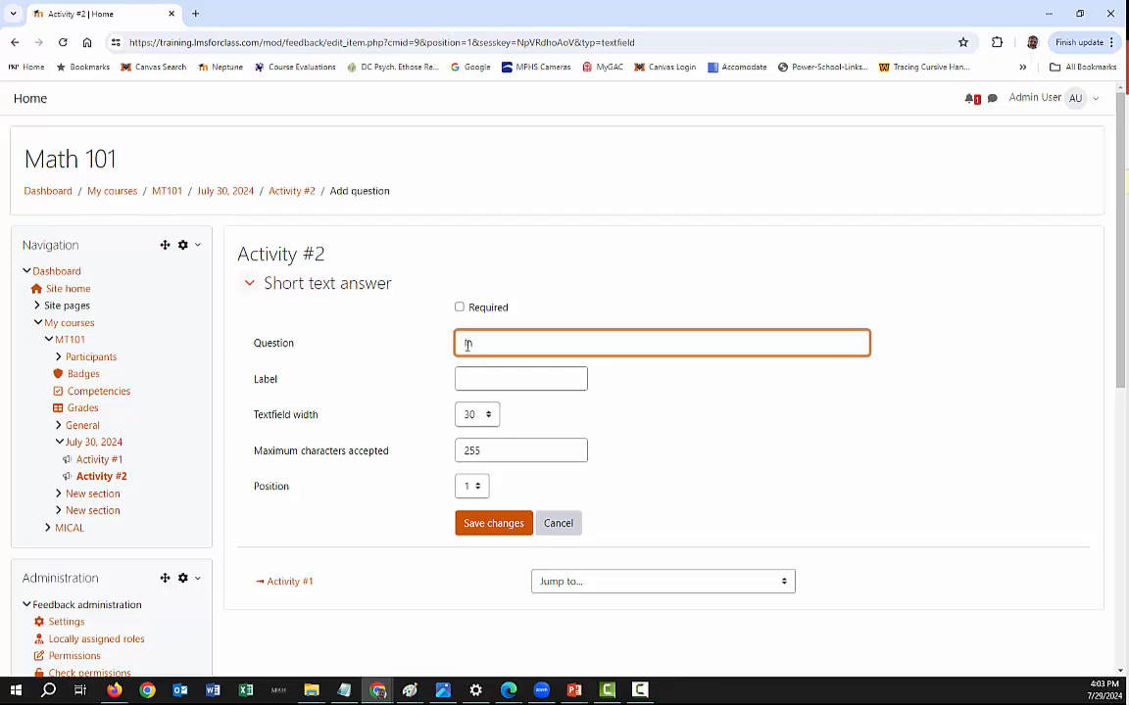
{"action": "type", "text": "Input your response into the fo"}
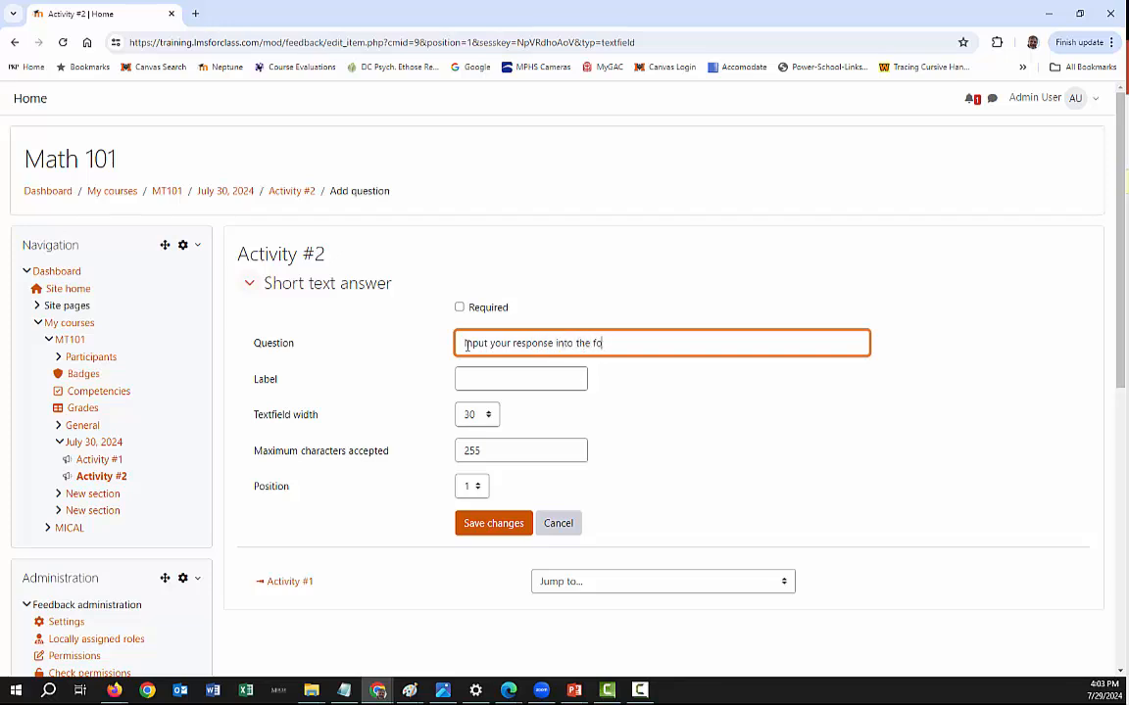
{"action": "type", "text": "llowing field."}
{"action": "scroll", "coordinate": [702, 425], "scroll_direction": "down", "scroll_amount": 3}
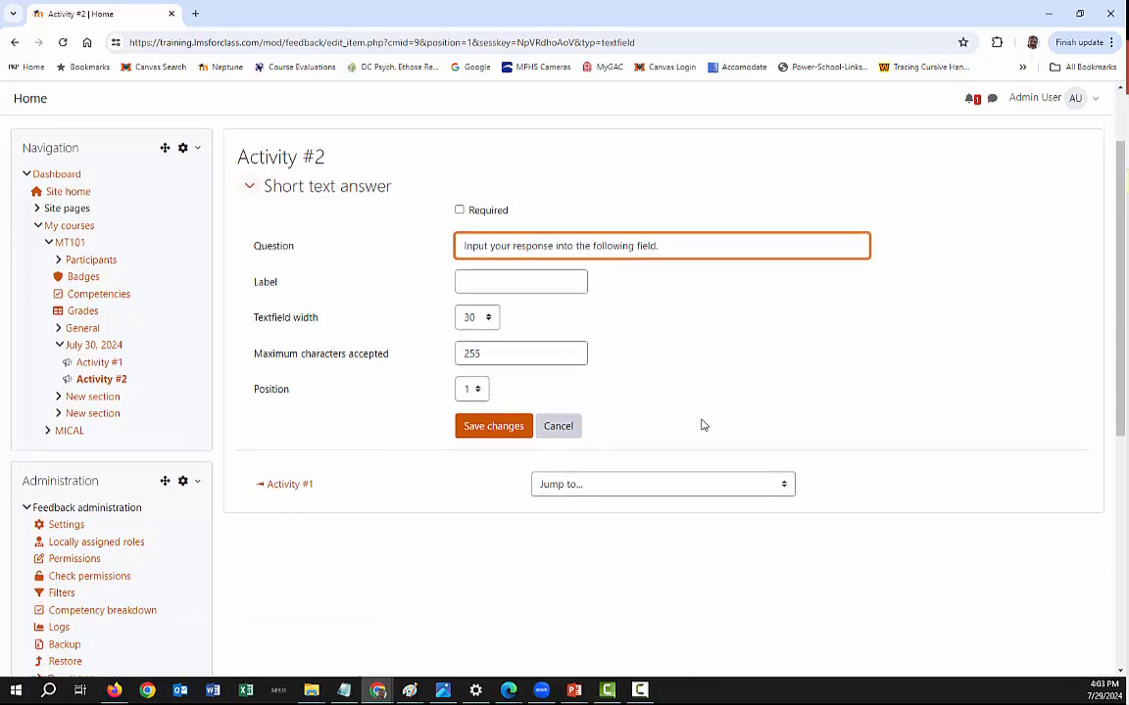
{"action": "left_click", "coordinate": [482, 393]}
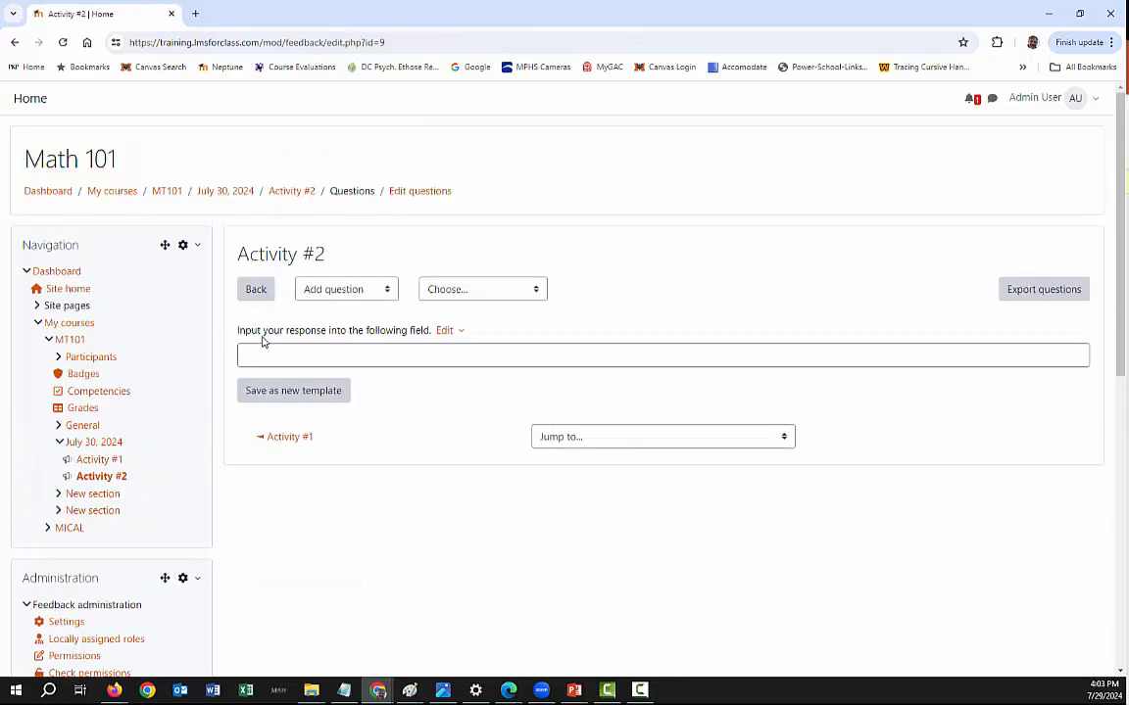
{"action": "left_click", "coordinate": [258, 359]}
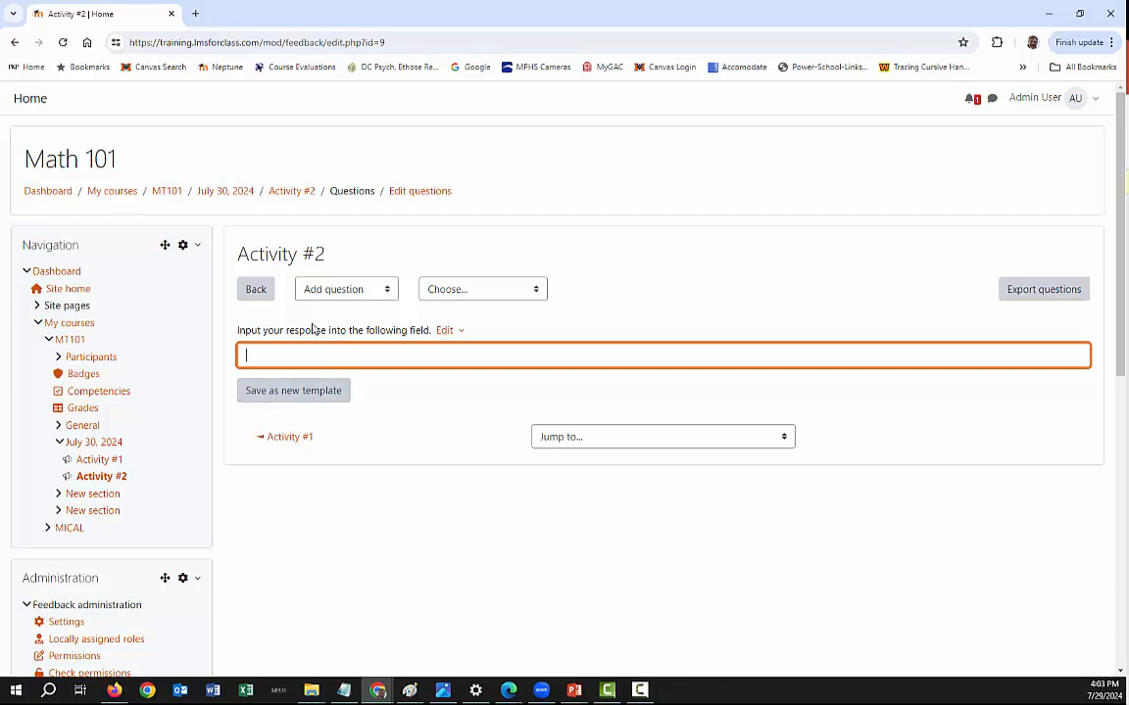
- Return to the July 30, 2024 section, duplicate Activity #1 and move the copy below Activity #2
{"action": "left_click", "coordinate": [233, 194]}
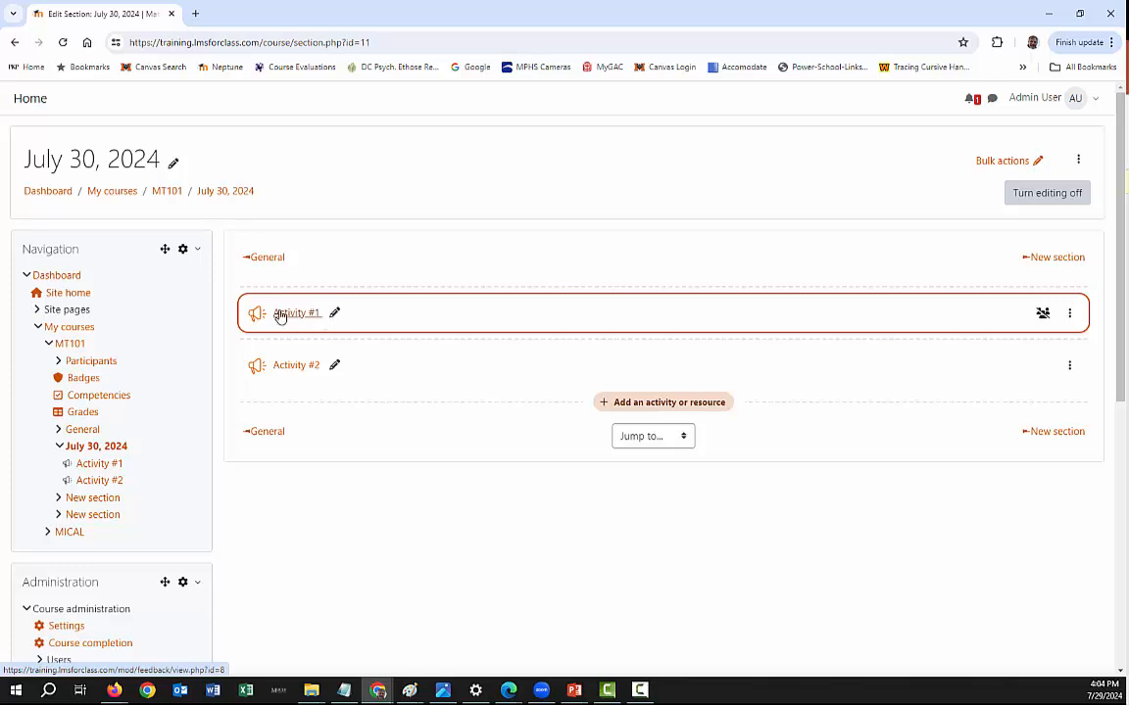
{"action": "left_click", "coordinate": [1070, 314]}
{"action": "left_click", "coordinate": [1004, 424]}
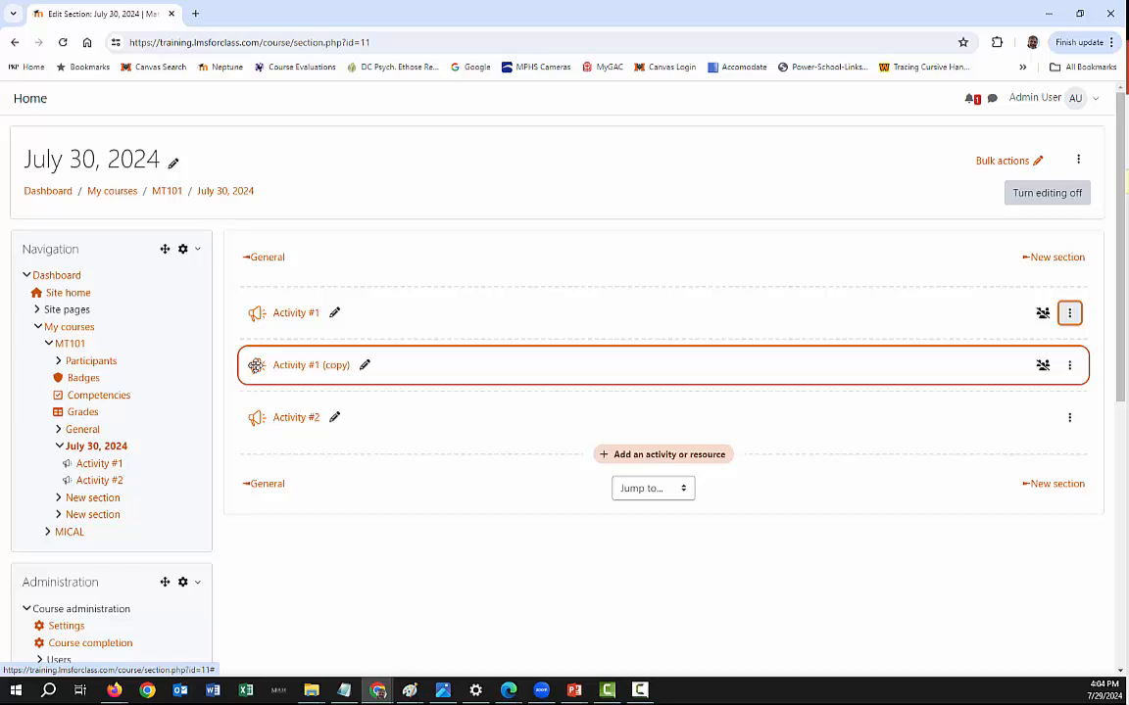
{"action": "left_click_drag", "start_coordinate": [248, 367], "coordinate": [261, 456]}
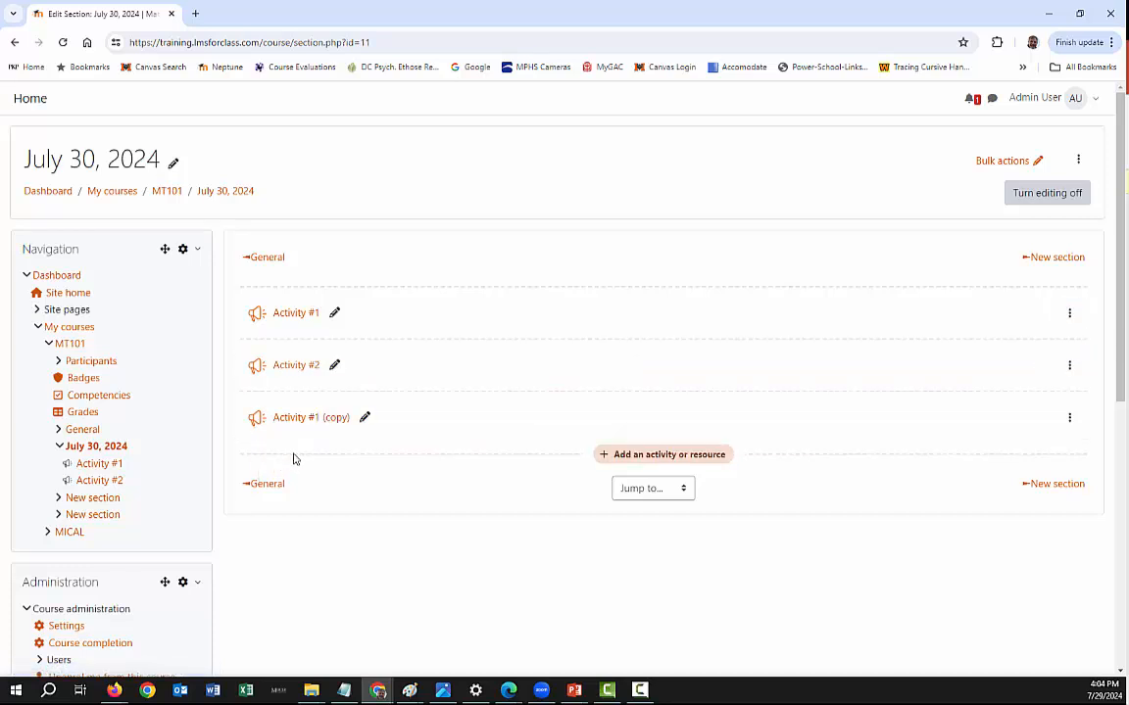
- Rename the copied activity as "Activity #3"
{"action": "left_click", "coordinate": [365, 418]}
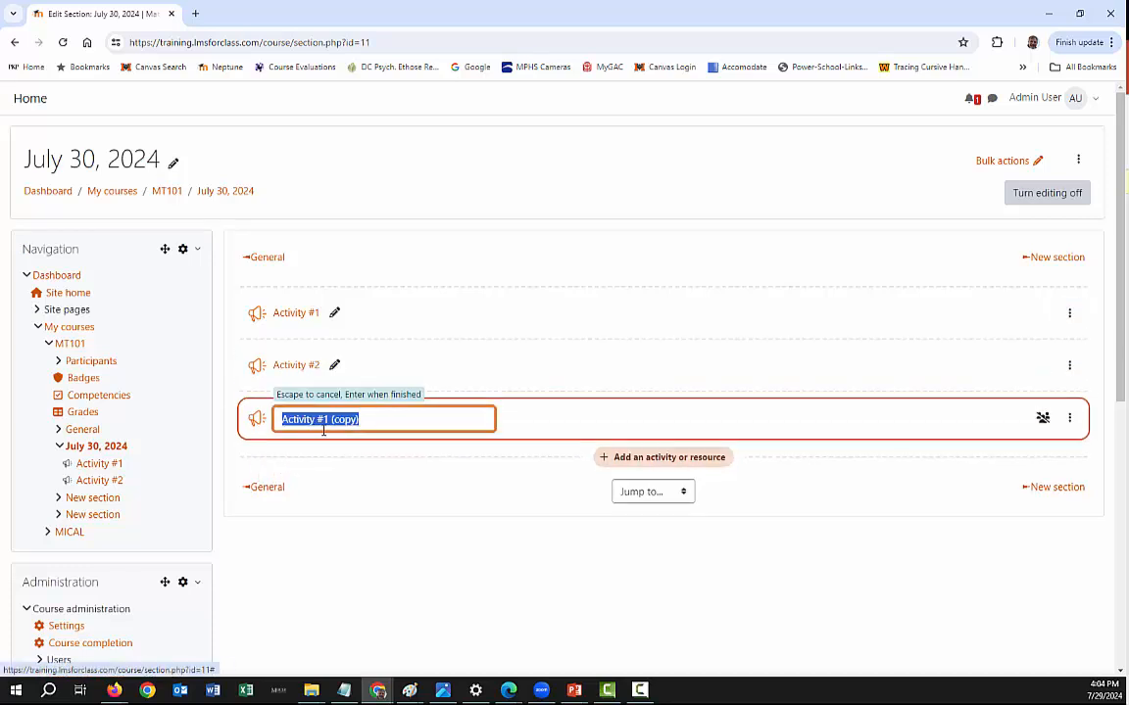
{"action": "left_click", "coordinate": [375, 416]}
{"action": "key", "text": "shift+Left"}
{"action": "key", "text": "shift+Left"}
{"action": "key", "text": "shift+Left"}
{"action": "key", "text": "shift+Left"}
{"action": "key", "text": "shift+Left"}
{"action": "key", "text": "shift+Left"}
{"action": "key", "text": "shift+Left"}
{"action": "key", "text": "shift+Left"}
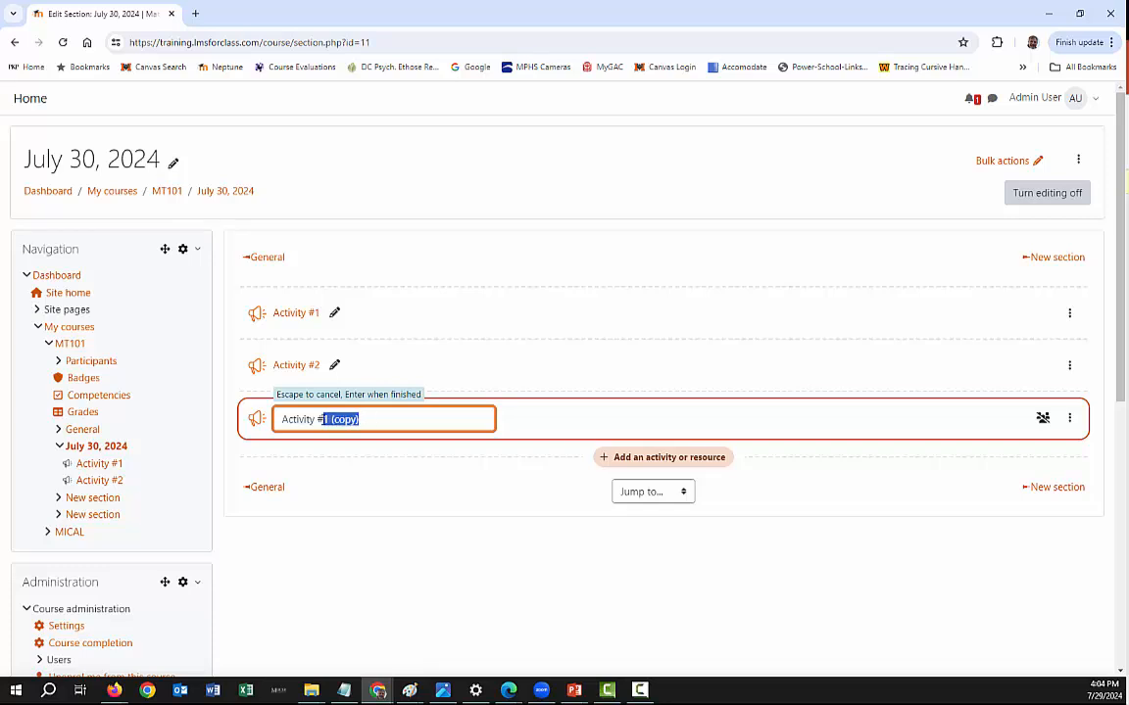
{"action": "key", "text": "BackSpace"}
{"action": "type", "text": "3"}
{"action": "key", "text": "Return"}
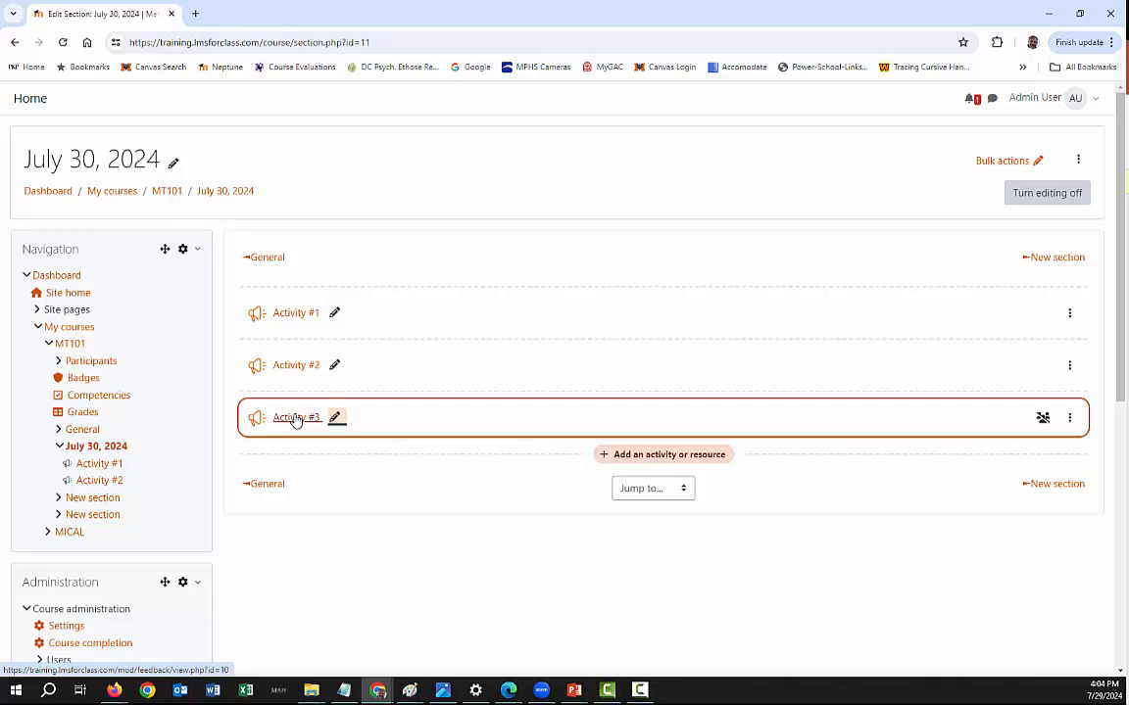
- Add choices F and G to the multiple choice values of the question in Activity #3 and save the changes
{"action": "left_click", "coordinate": [297, 419]}
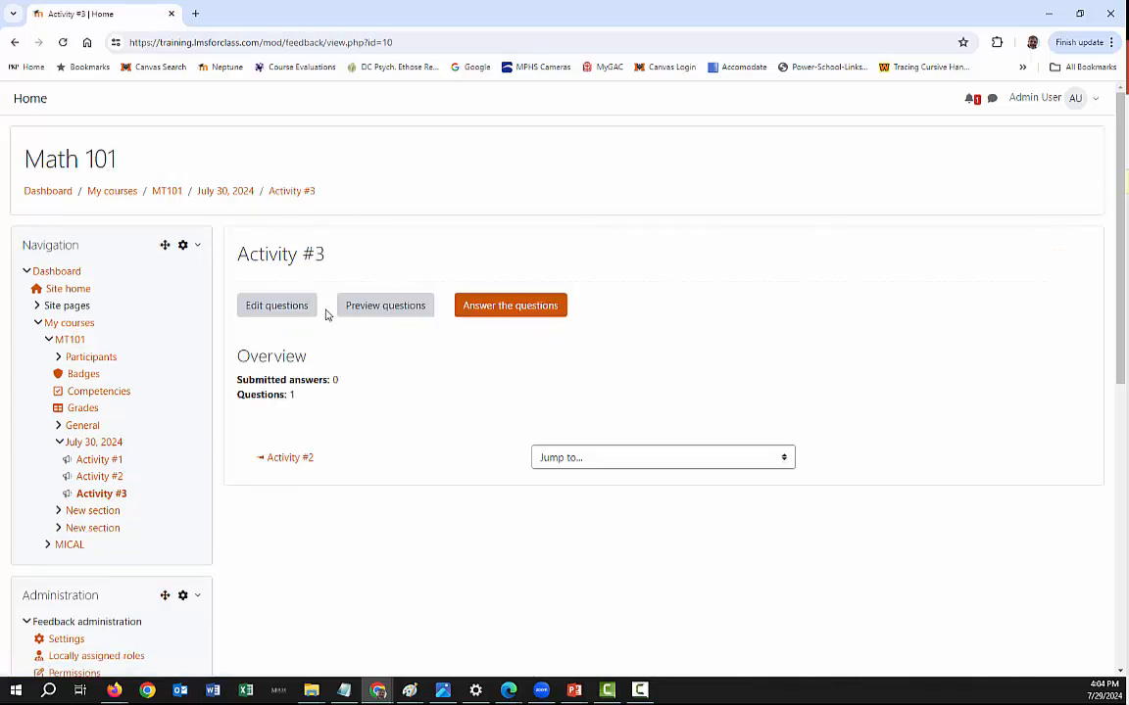
{"action": "left_click", "coordinate": [277, 305]}
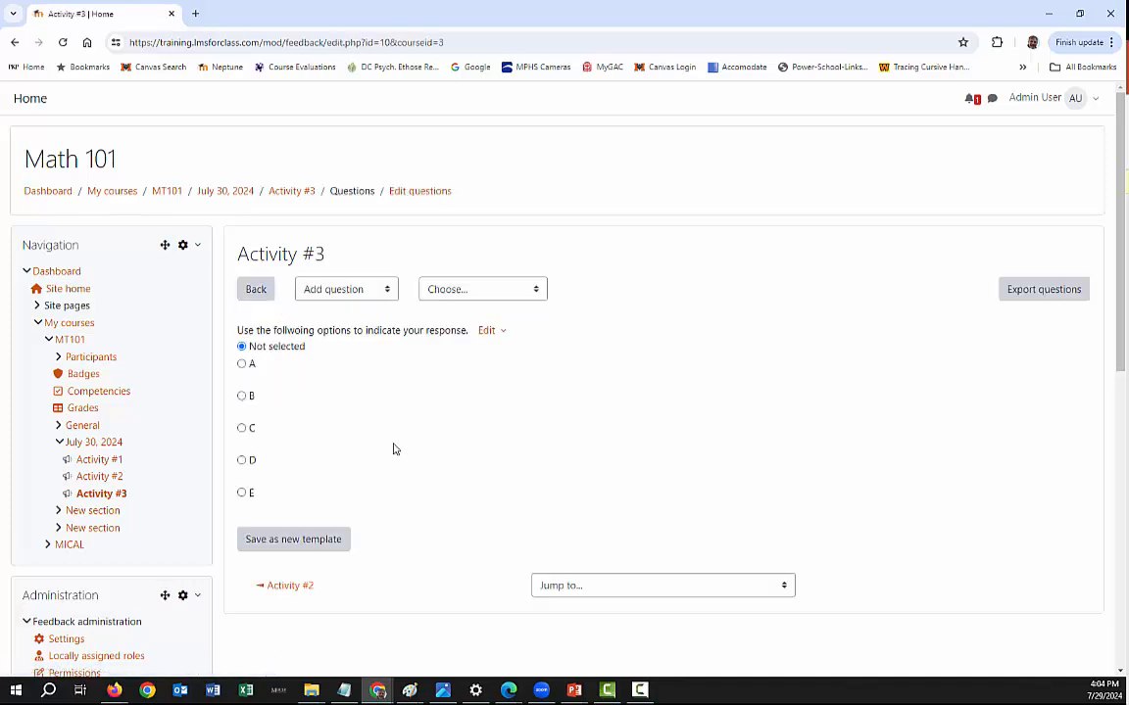
{"action": "left_click", "coordinate": [495, 334]}
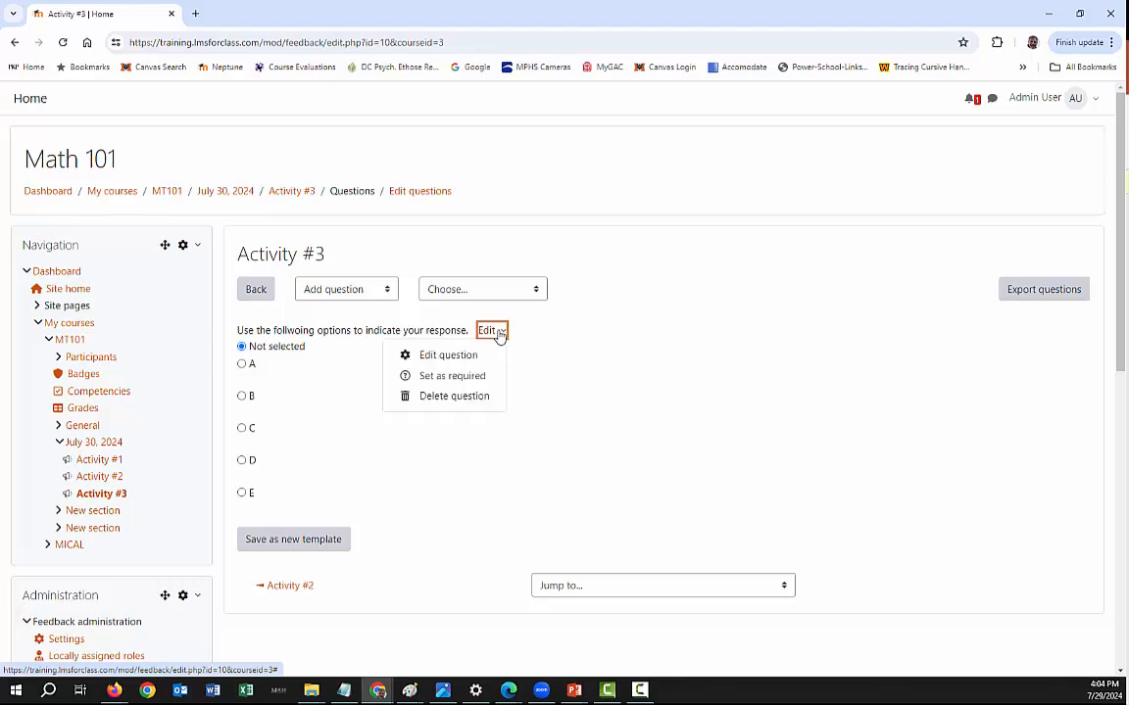
{"action": "left_click", "coordinate": [447, 356]}
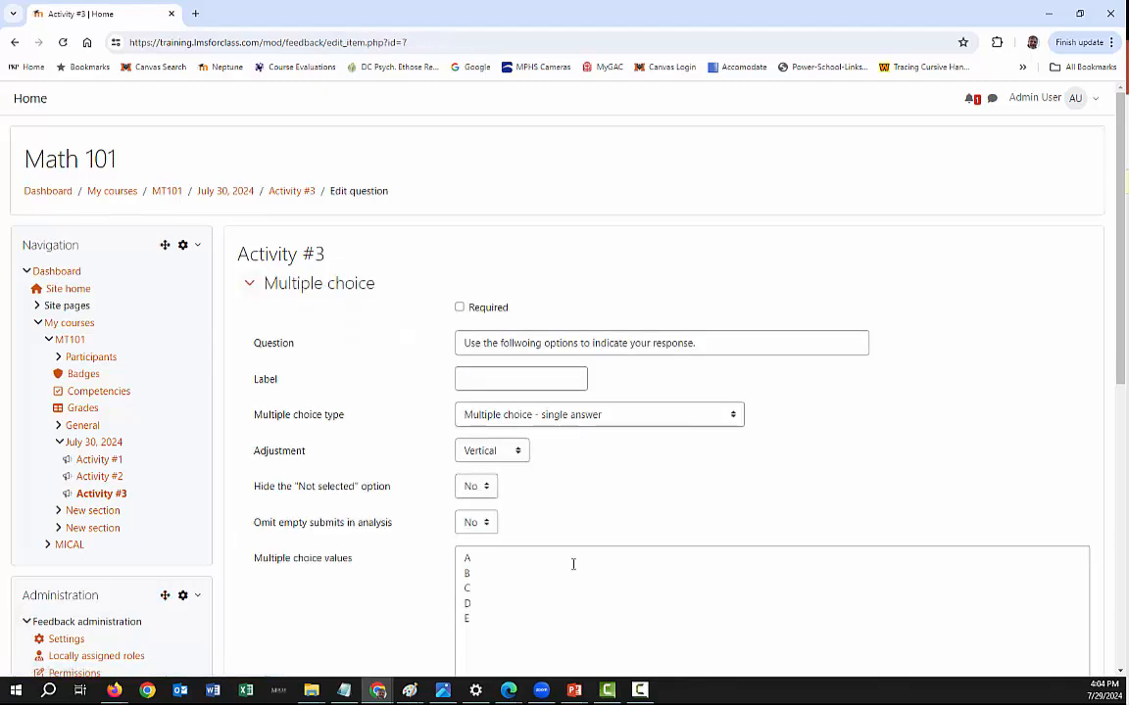
{"action": "scroll", "coordinate": [574, 564], "scroll_direction": "down", "scroll_amount": 3}
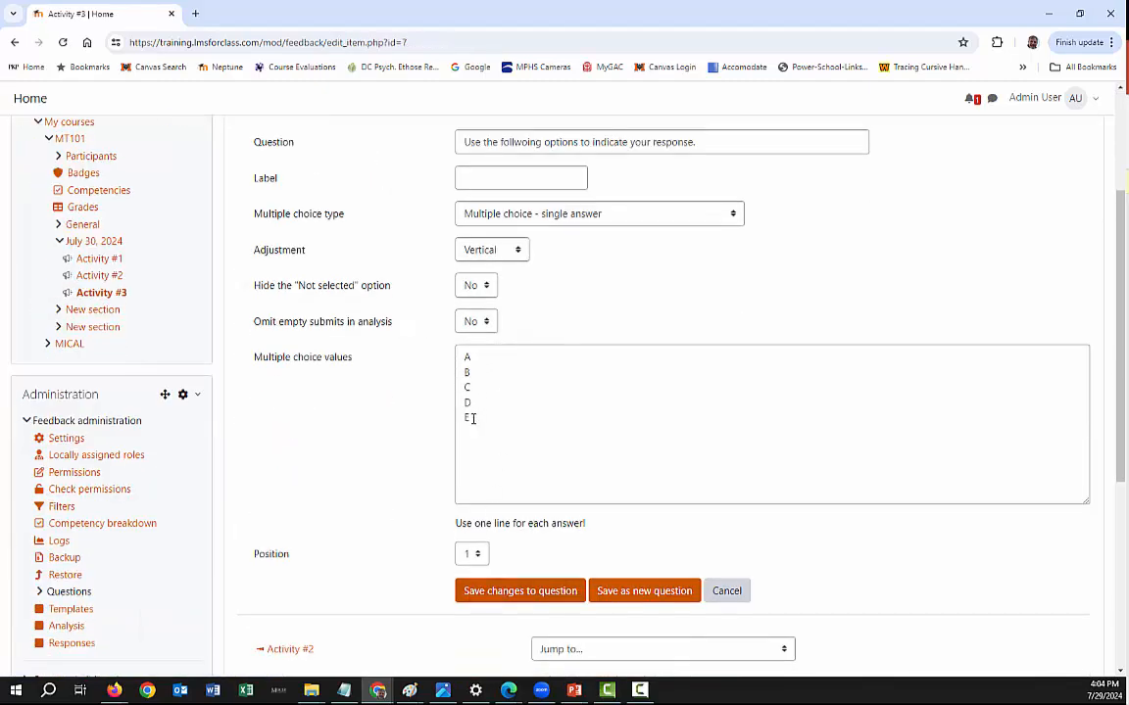
{"action": "left_click", "coordinate": [471, 419]}
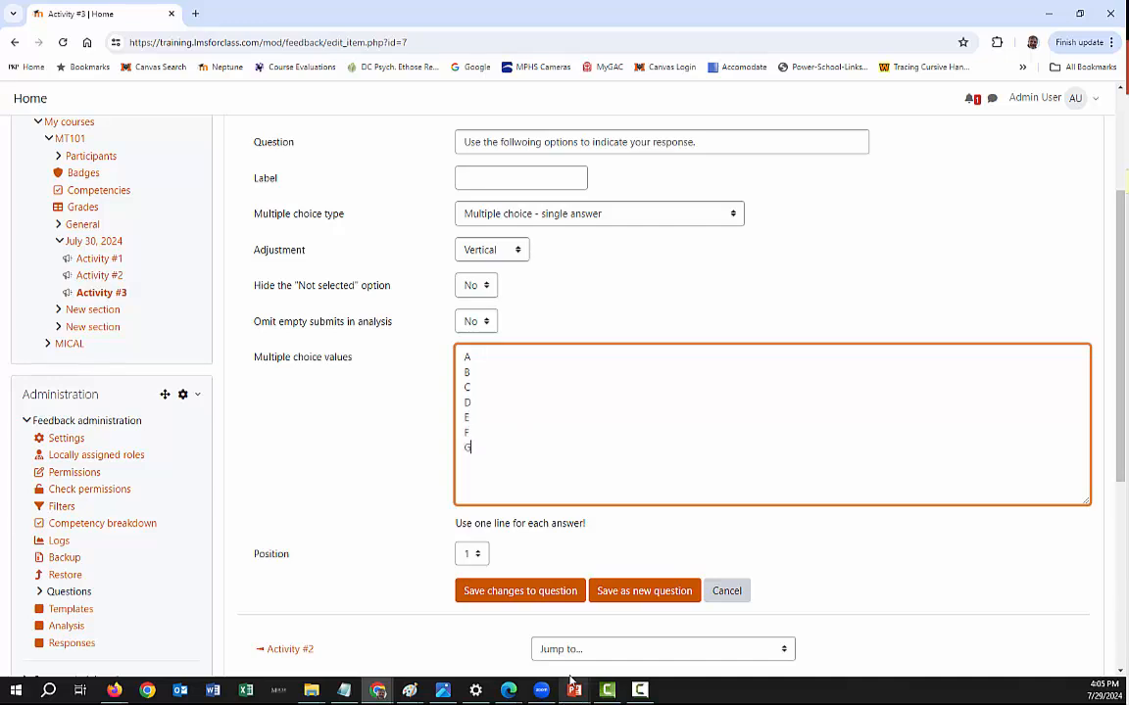
{"action": "left_click", "coordinate": [520, 591]}
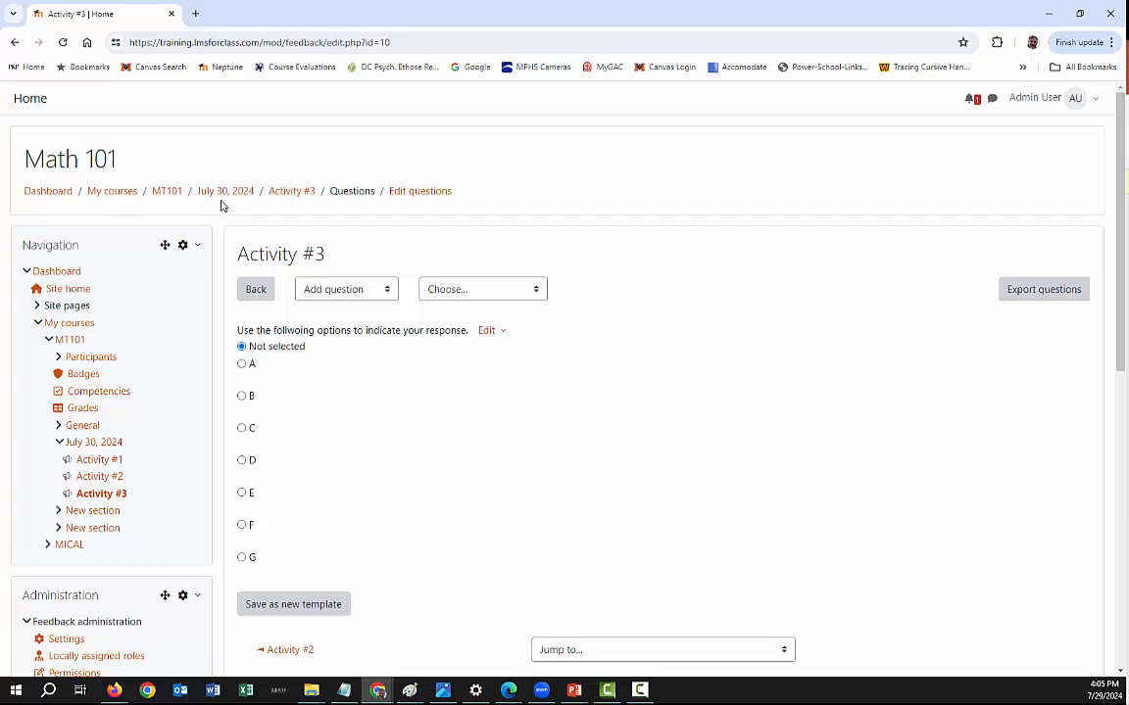
- Reopen Activity #3 from the MT101 course page, set its question's type to "Multiple choice - multiple answers" and save the changes
{"action": "left_click", "coordinate": [165, 192]}
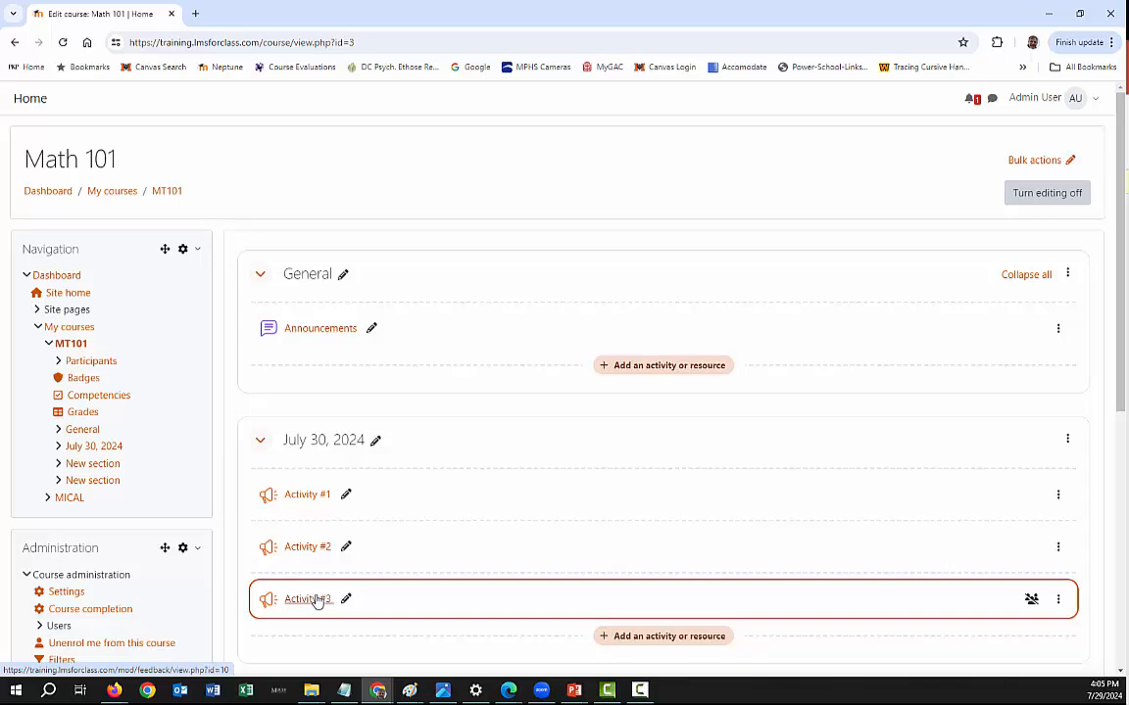
{"action": "scroll", "coordinate": [316, 603], "scroll_direction": "down", "scroll_amount": 2}
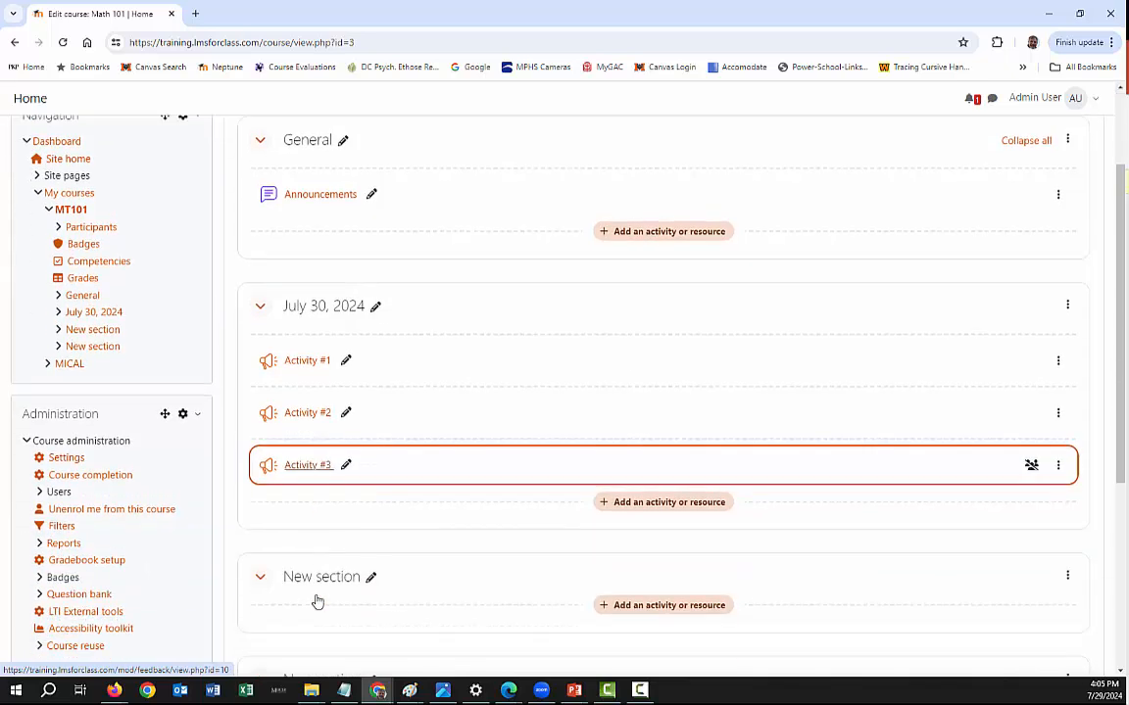
{"action": "left_click", "coordinate": [304, 467]}
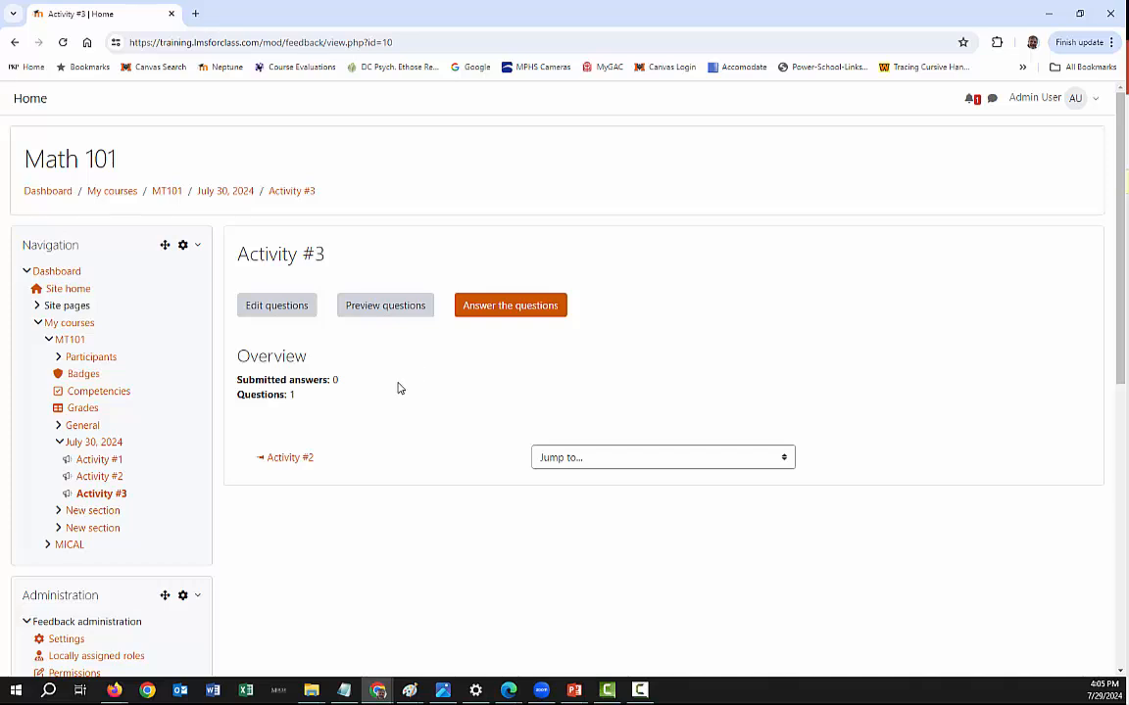
{"action": "left_click", "coordinate": [288, 307]}
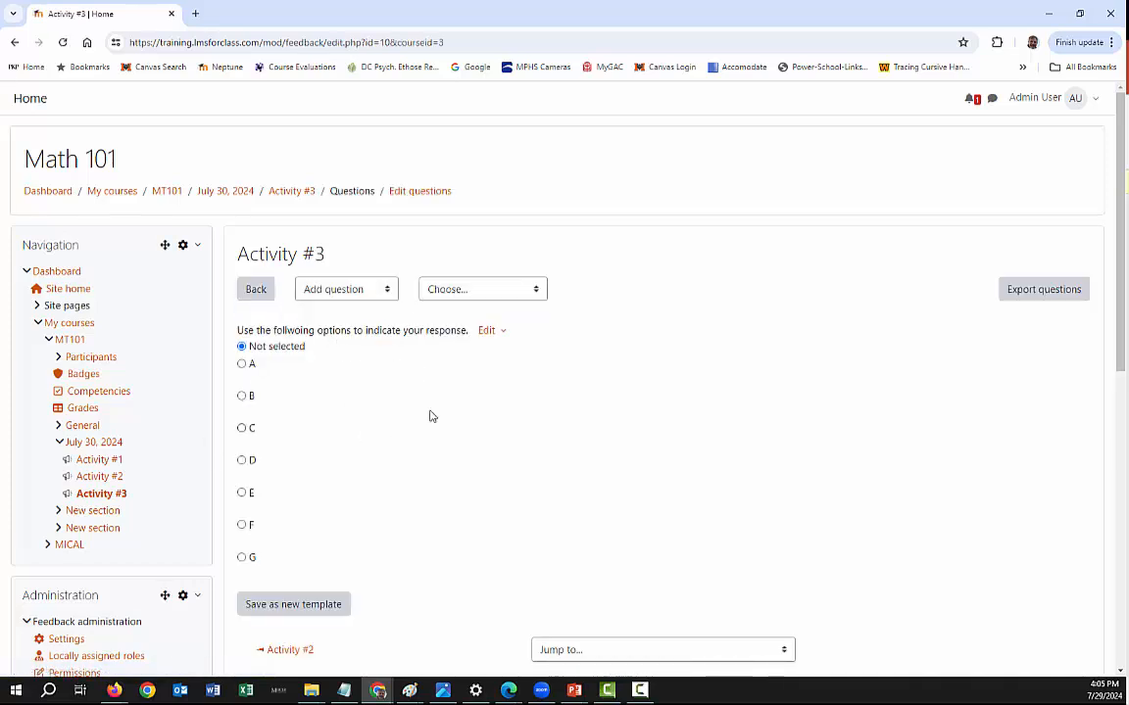
{"action": "left_click", "coordinate": [489, 330]}
{"action": "left_click", "coordinate": [459, 365]}
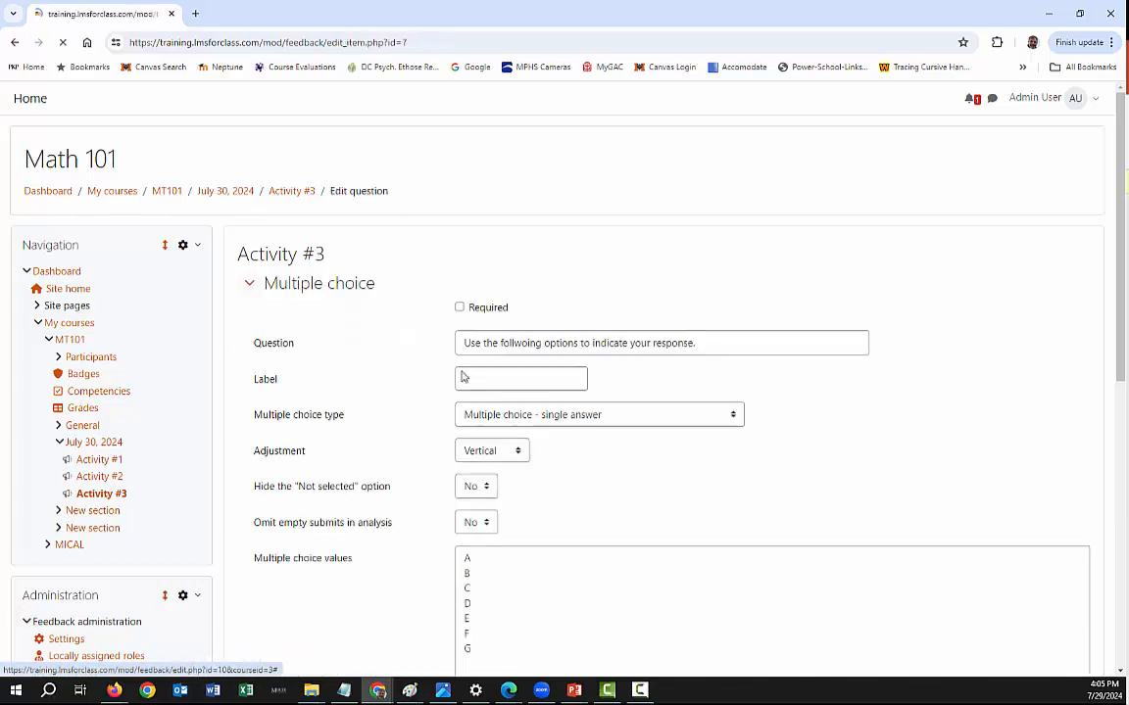
{"action": "left_click", "coordinate": [486, 423]}
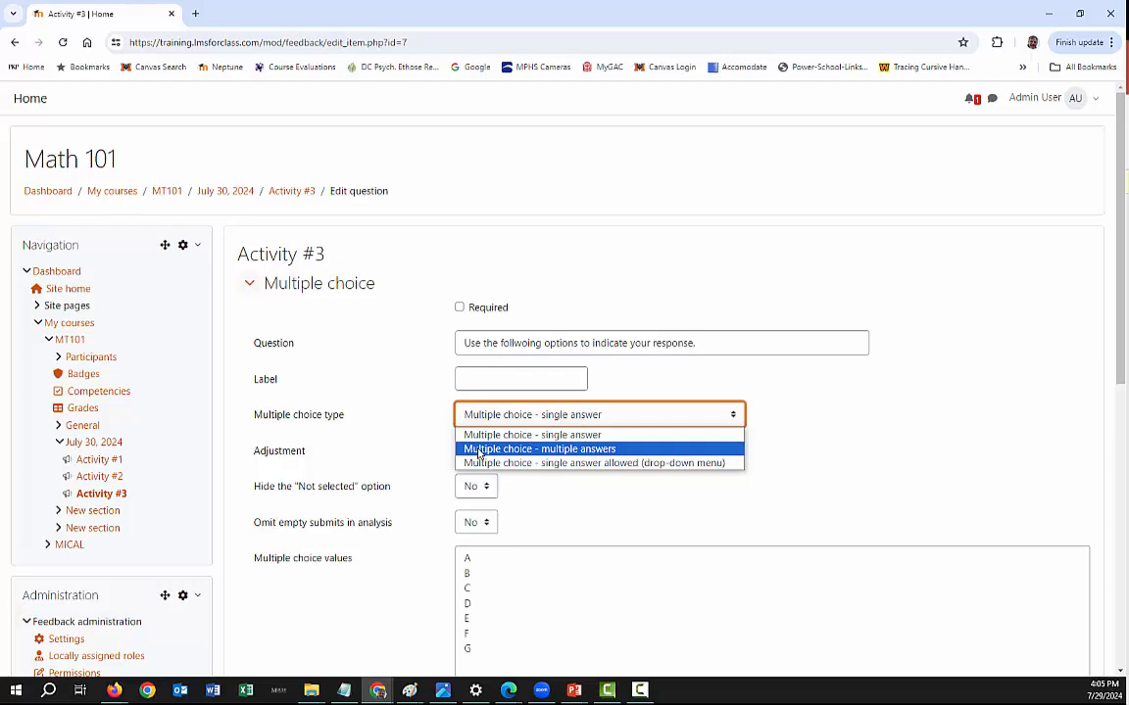
{"action": "left_click", "coordinate": [480, 450]}
{"action": "scroll", "coordinate": [593, 487], "scroll_direction": "down", "scroll_amount": 3}
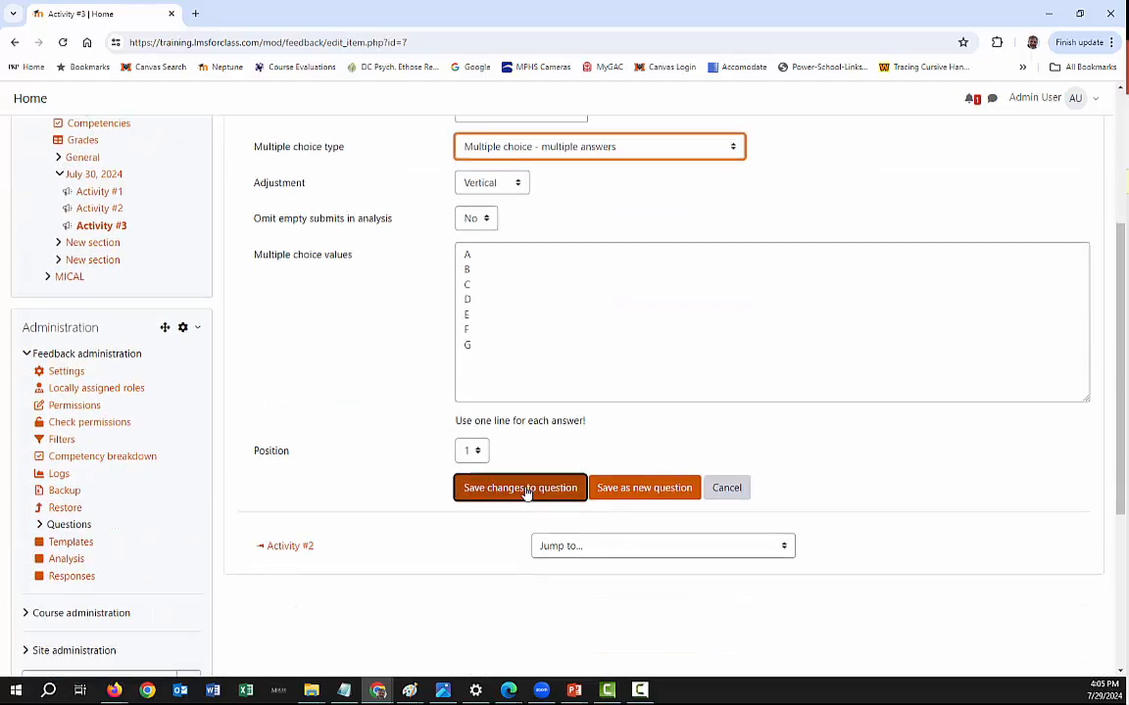
{"action": "left_click", "coordinate": [526, 490]}
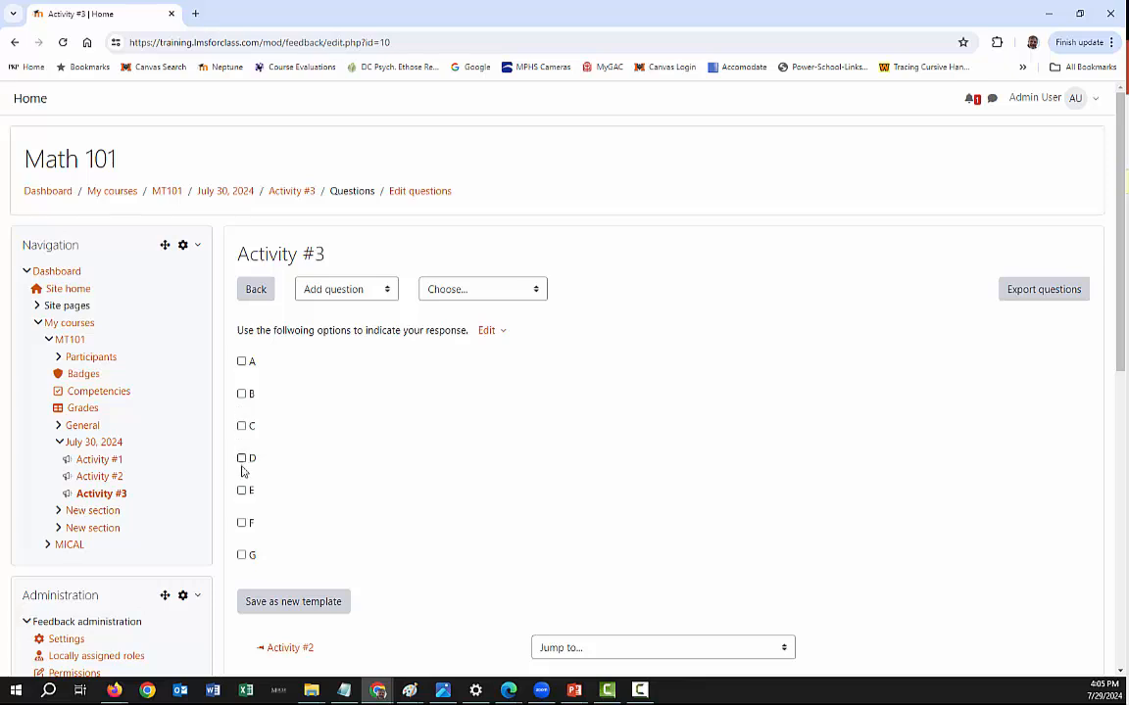
- Try selecting both A and C in the Activity #3 question, and return to the MT101 course page without saving the selections
{"action": "left_click", "coordinate": [241, 363]}
{"action": "left_click", "coordinate": [242, 427]}
{"action": "left_click", "coordinate": [227, 194]}
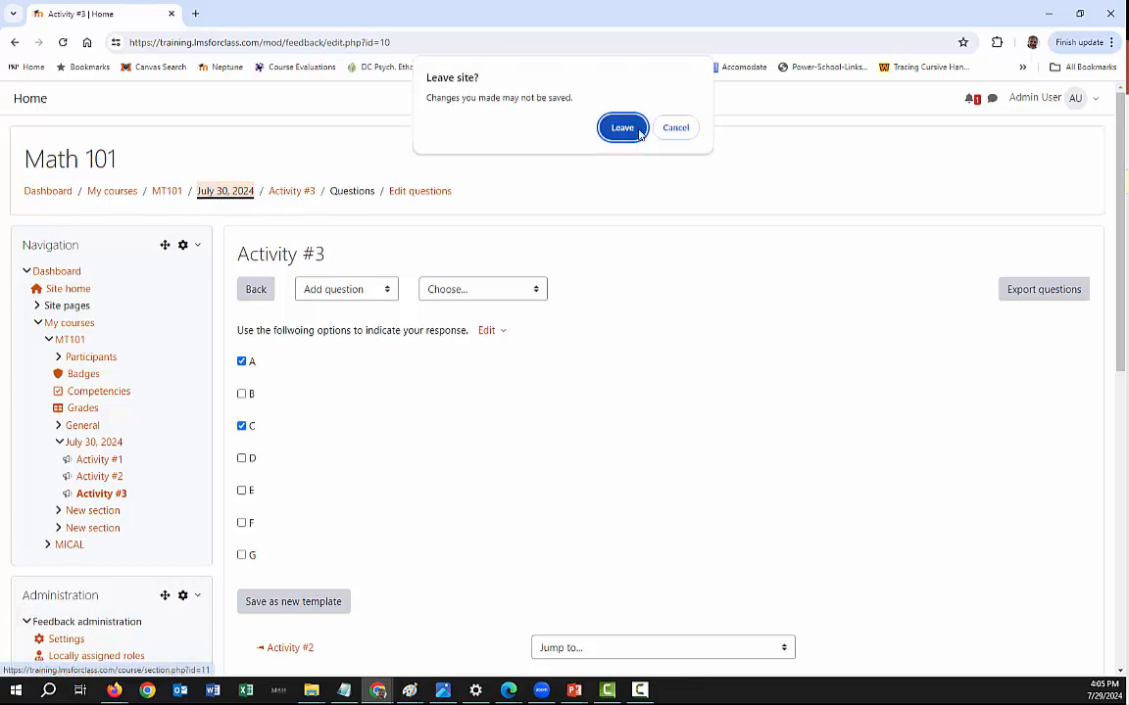
{"action": "left_click", "coordinate": [675, 129]}
{"action": "left_click", "coordinate": [162, 191]}
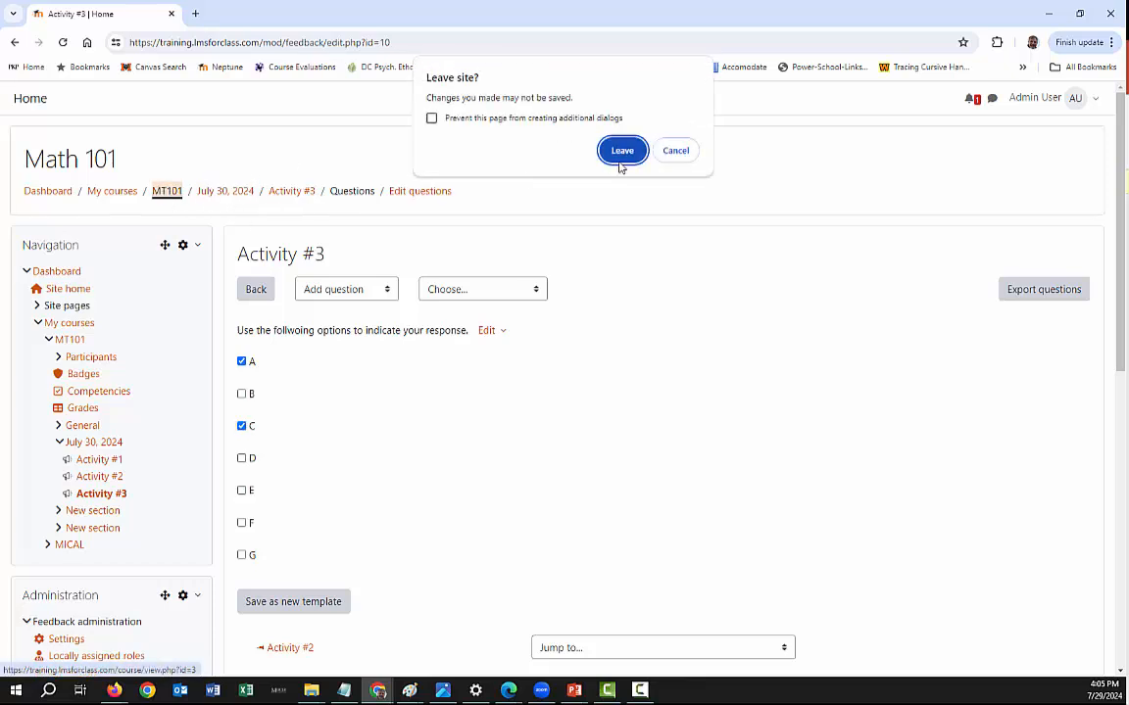
{"action": "left_click", "coordinate": [614, 154]}
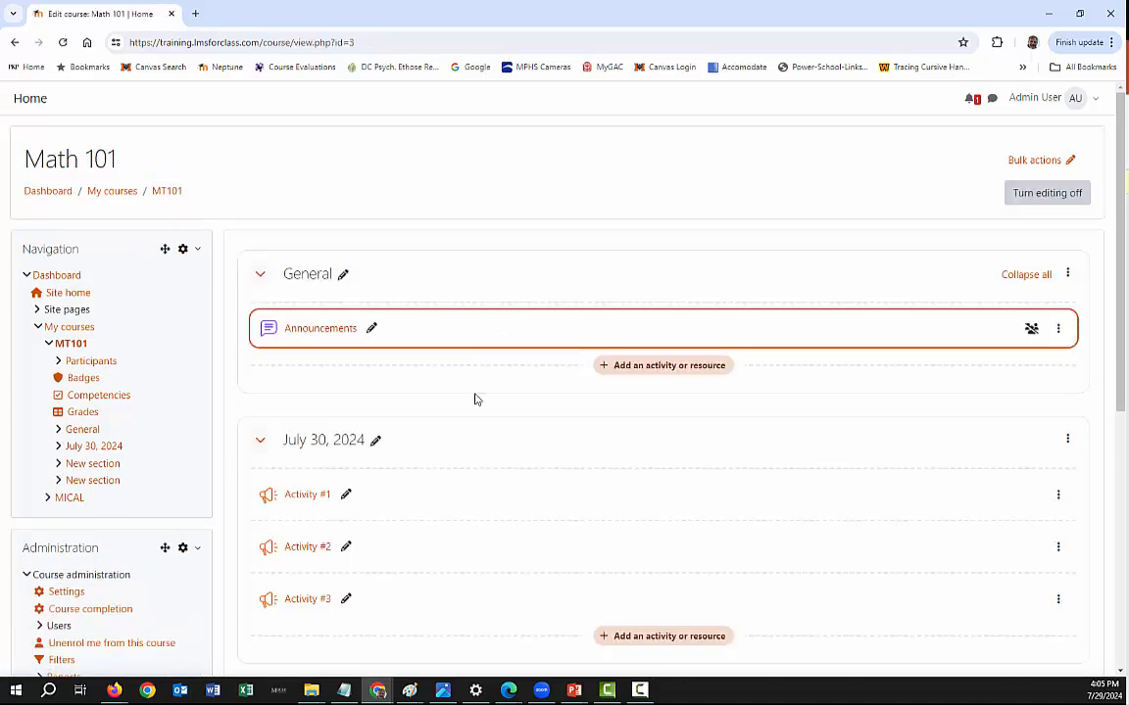
- Duplicate Activity #2 in the July 30, 2024 section and move the copy below Activity #3
{"action": "scroll", "coordinate": [413, 433], "scroll_direction": "down", "scroll_amount": 1}
{"action": "scroll", "coordinate": [411, 433], "scroll_direction": "down", "scroll_amount": 2}
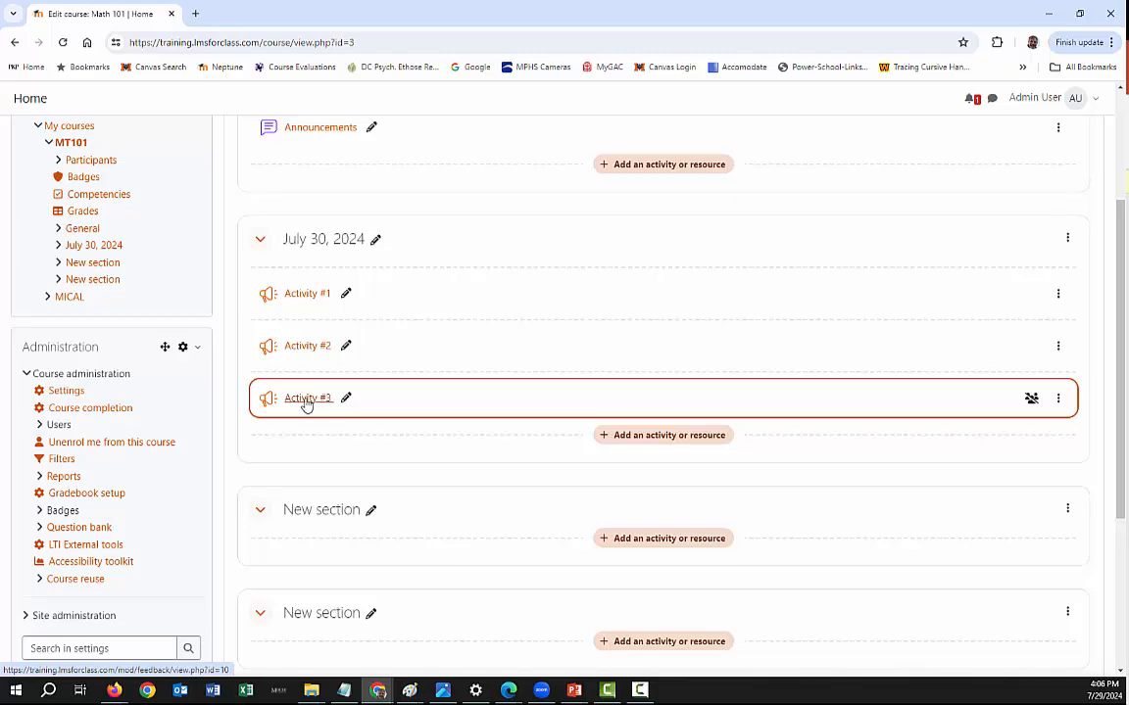
{"action": "left_click_drag", "start_coordinate": [305, 409], "coordinate": [315, 300]}
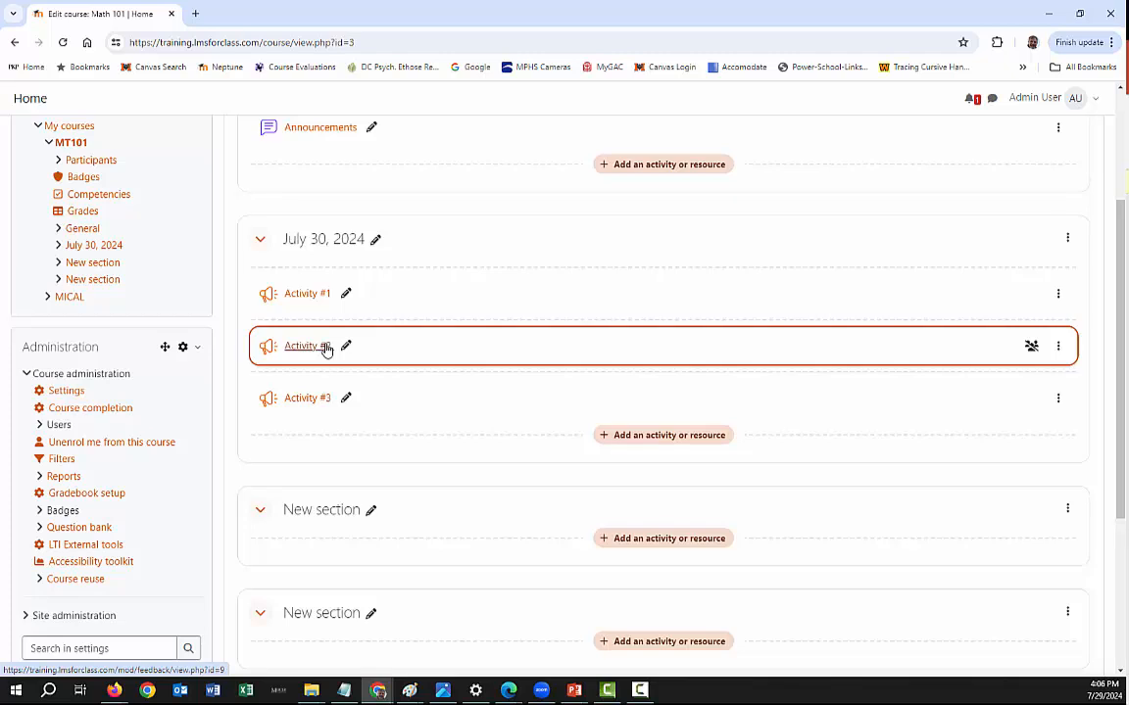
{"action": "left_click", "coordinate": [1057, 346]}
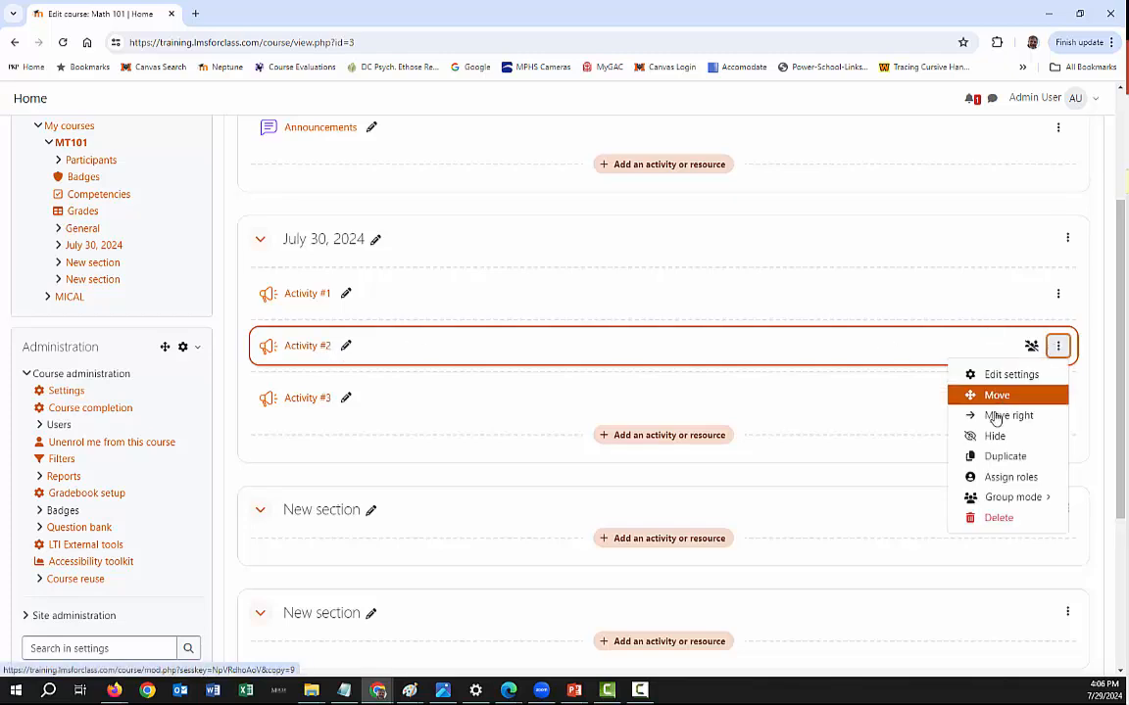
{"action": "left_click", "coordinate": [979, 457]}
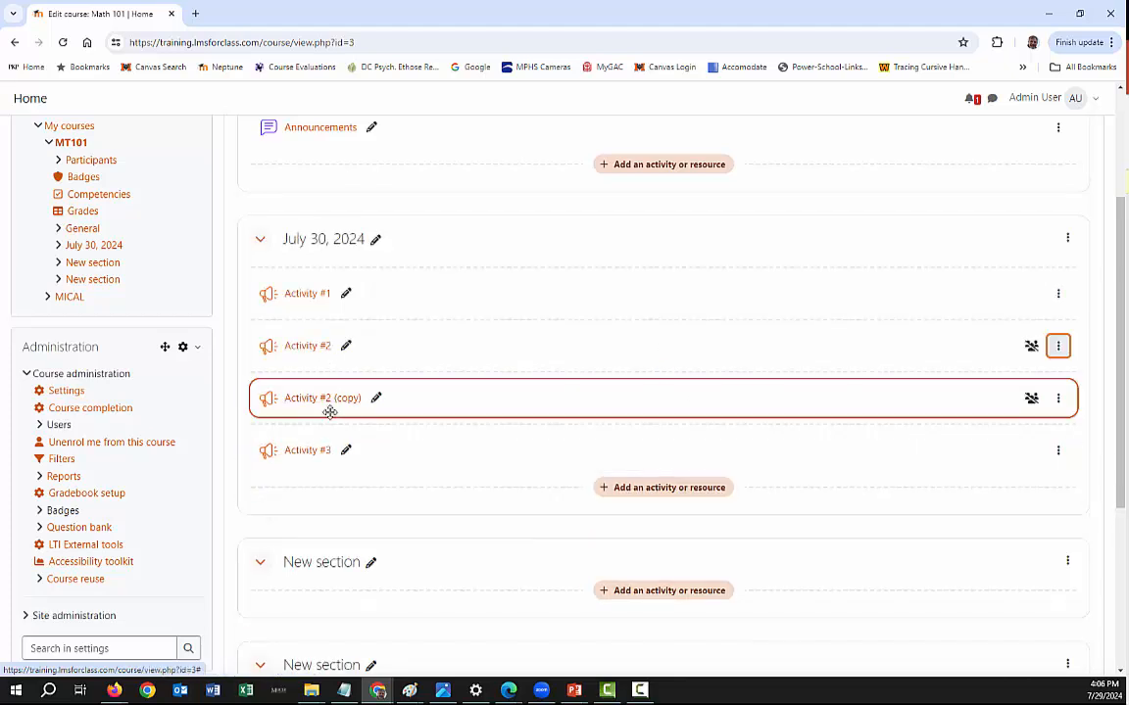
{"action": "left_click_drag", "start_coordinate": [261, 397], "coordinate": [265, 490]}
- Rename the copied activity as "Activity #4"
{"action": "left_click", "coordinate": [378, 452]}
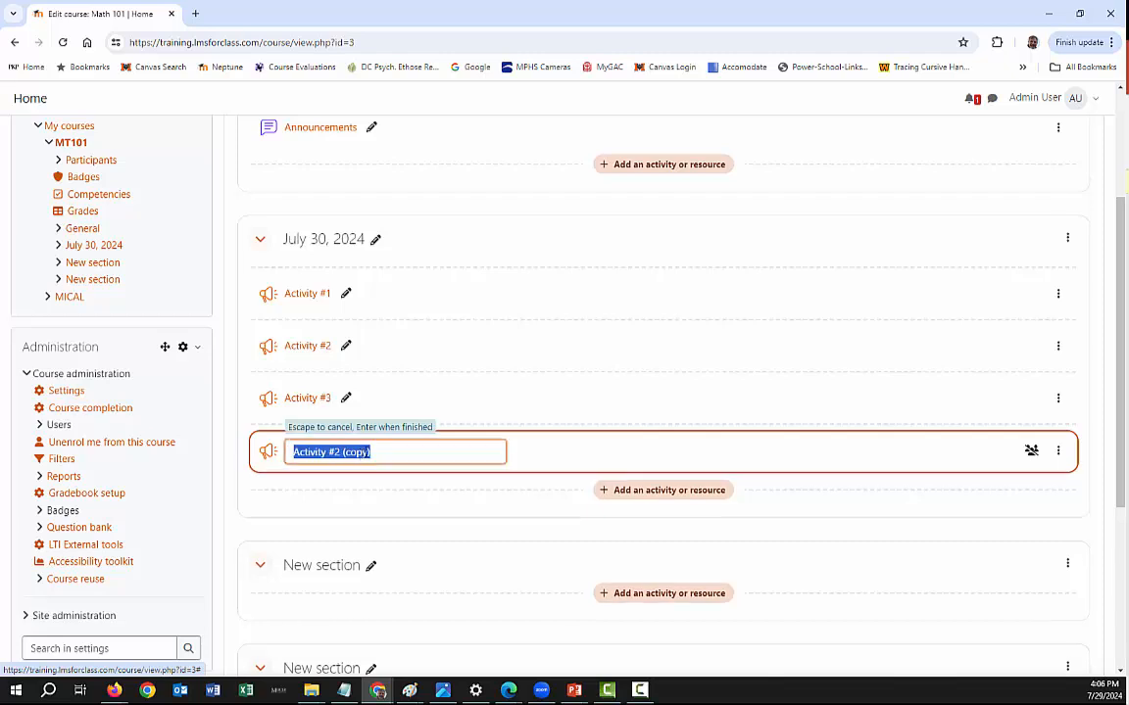
{"action": "left_click", "coordinate": [386, 453]}
{"action": "left_click_drag", "start_coordinate": [370, 453], "coordinate": [334, 453]}
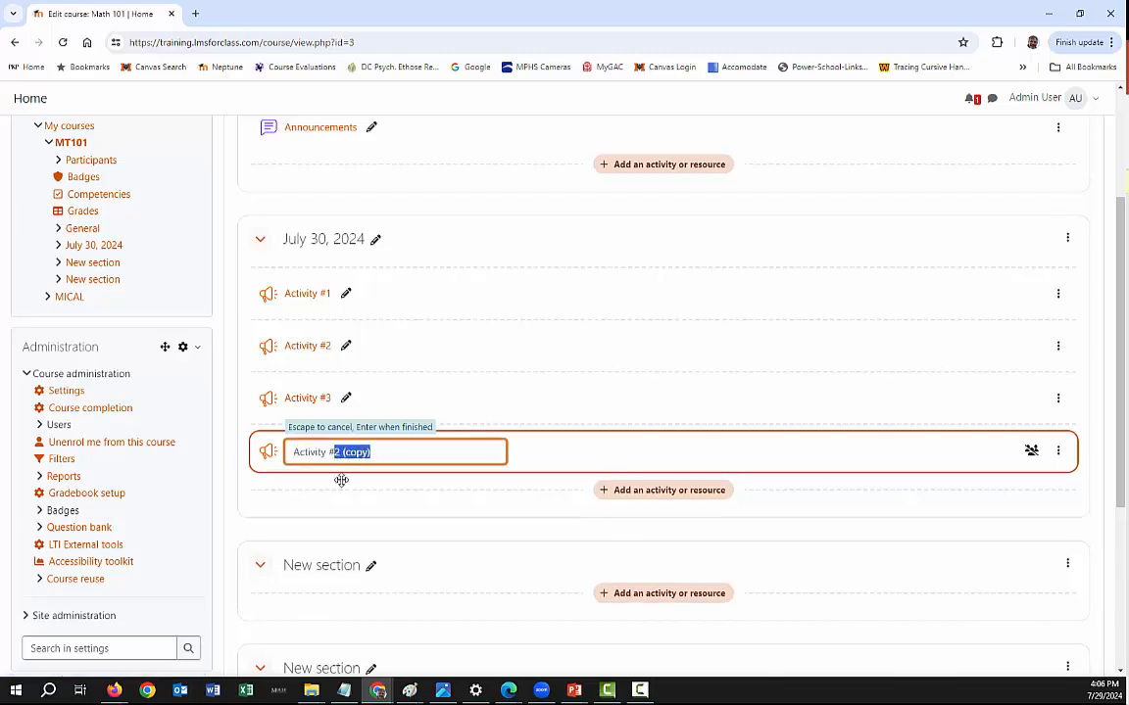
{"action": "type", "text": "4"}
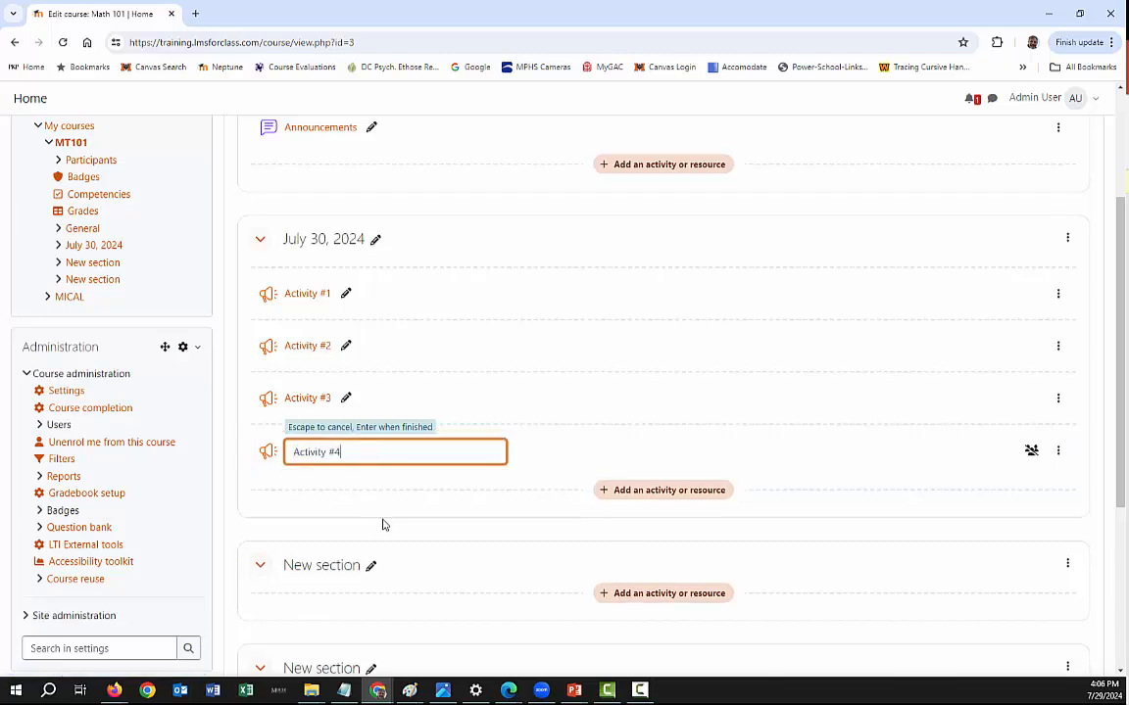
{"action": "key", "text": "Return"}
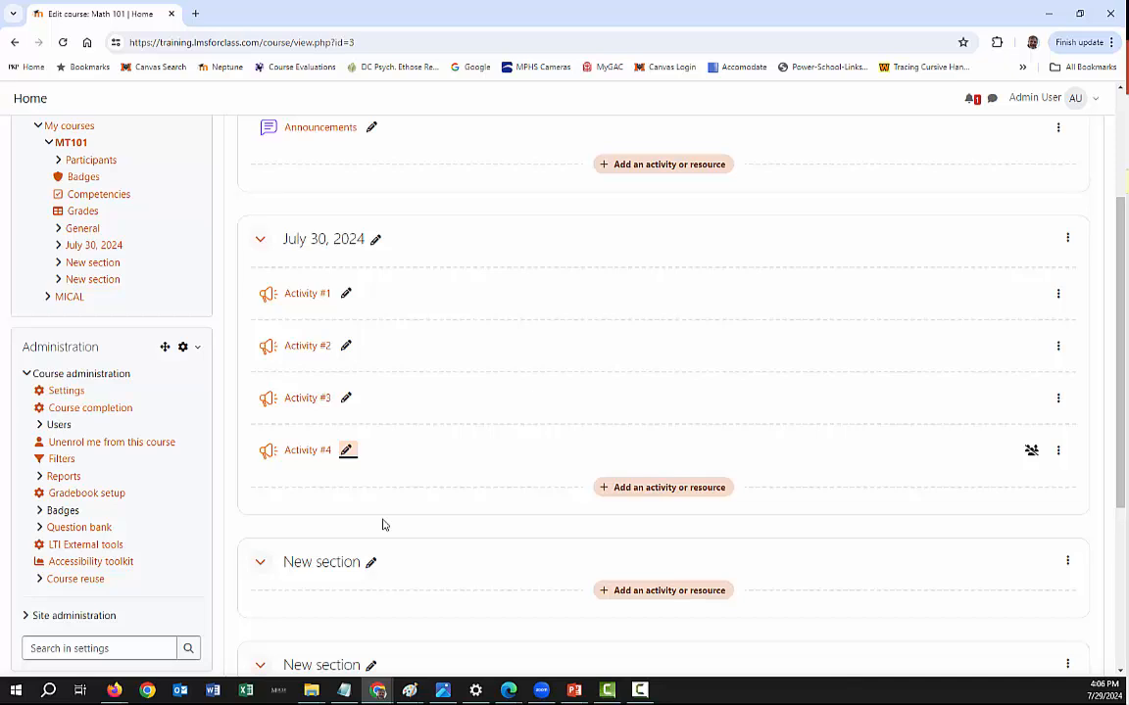
- Examine the response analysis chart of Activity #1 and return to the MT101 course page
{"action": "left_click", "coordinate": [306, 295]}
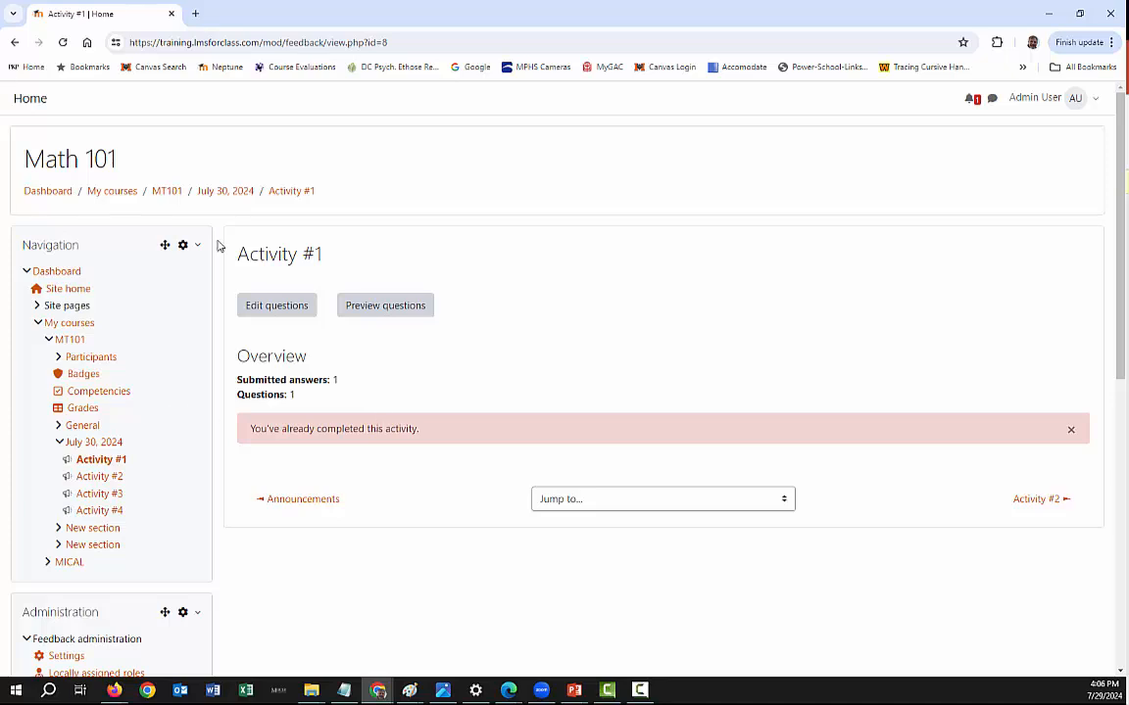
{"action": "scroll", "coordinate": [292, 326], "scroll_direction": "down", "scroll_amount": 4}
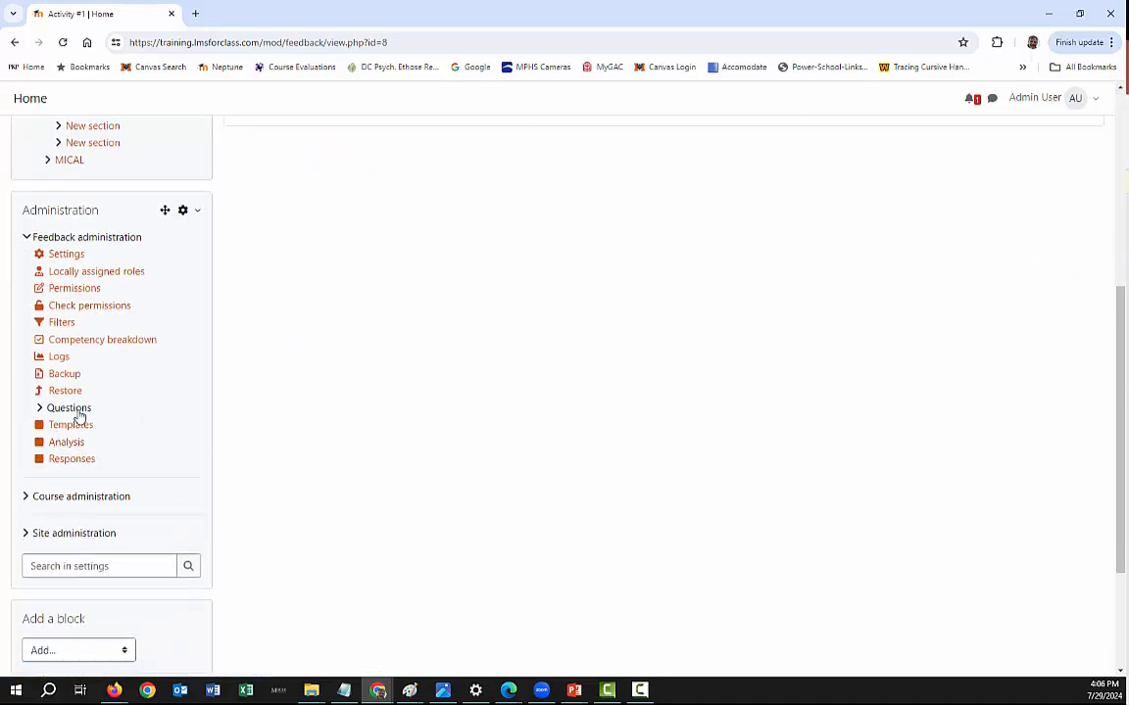
{"action": "left_click", "coordinate": [64, 442]}
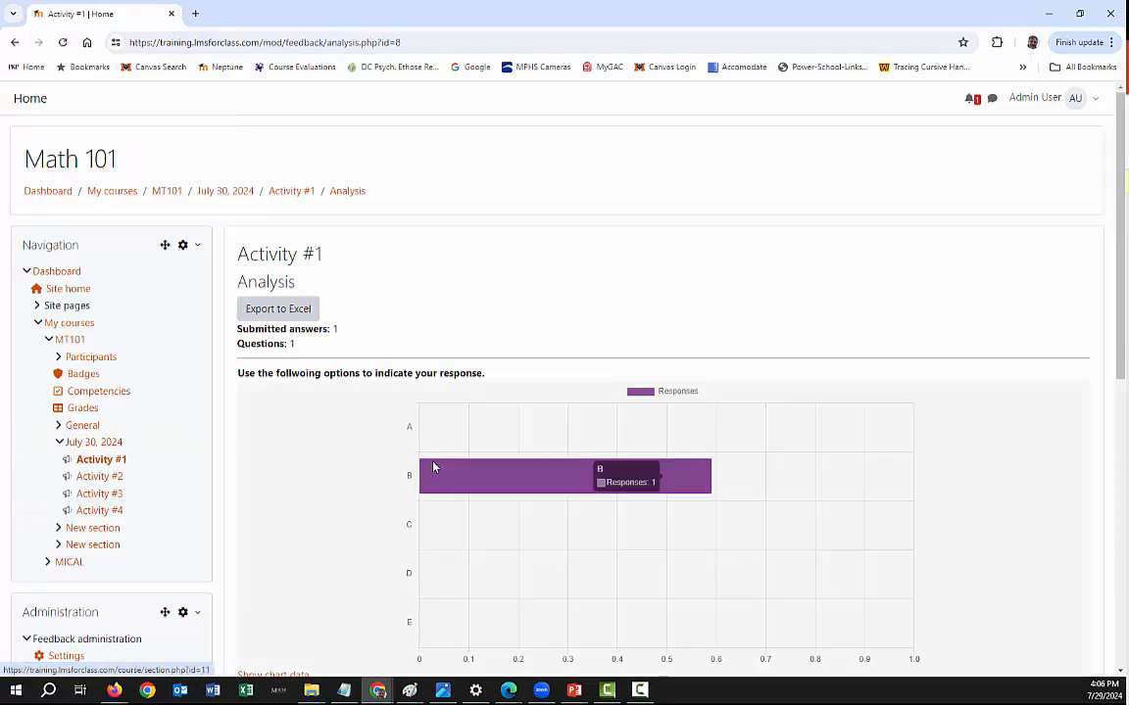
{"action": "scroll", "coordinate": [400, 509], "scroll_direction": "down", "scroll_amount": 1}
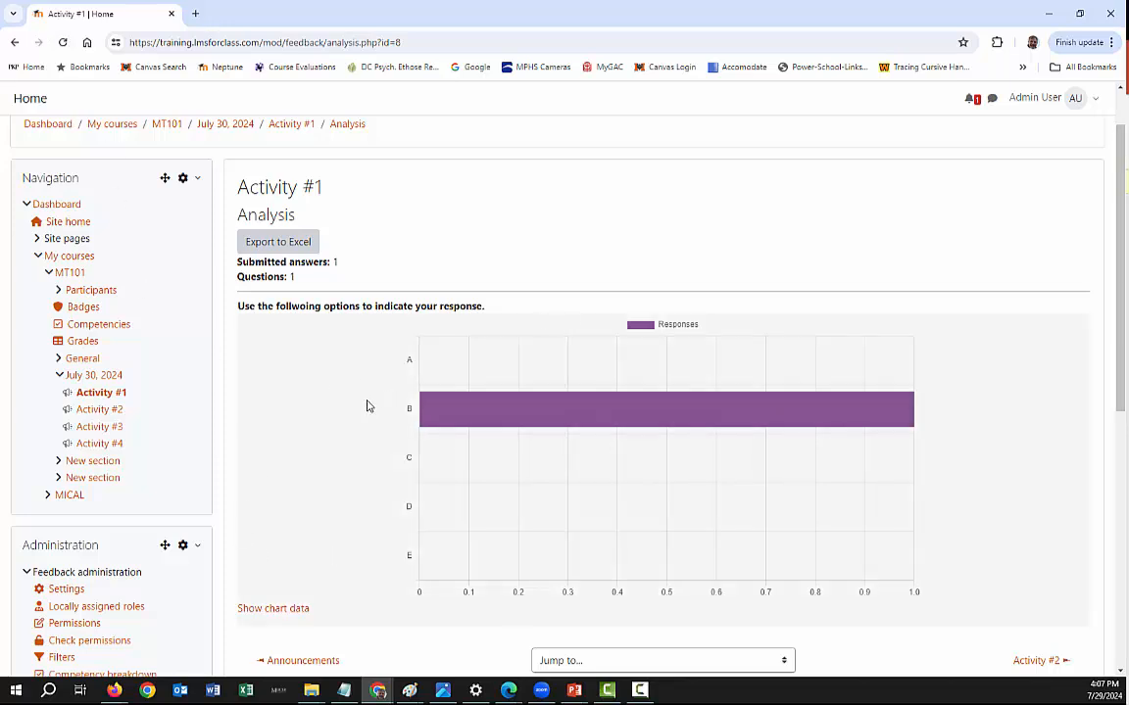
{"action": "scroll", "coordinate": [342, 393], "scroll_direction": "up", "scroll_amount": 1}
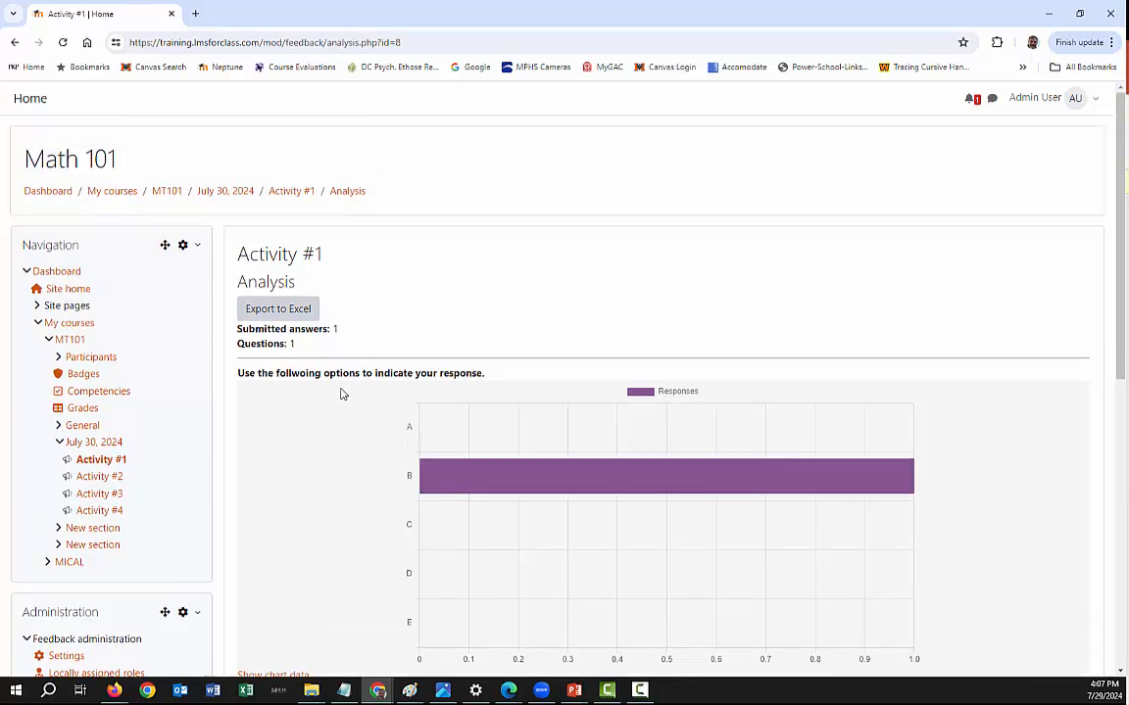
{"action": "scroll", "coordinate": [339, 398], "scroll_direction": "down", "scroll_amount": 2}
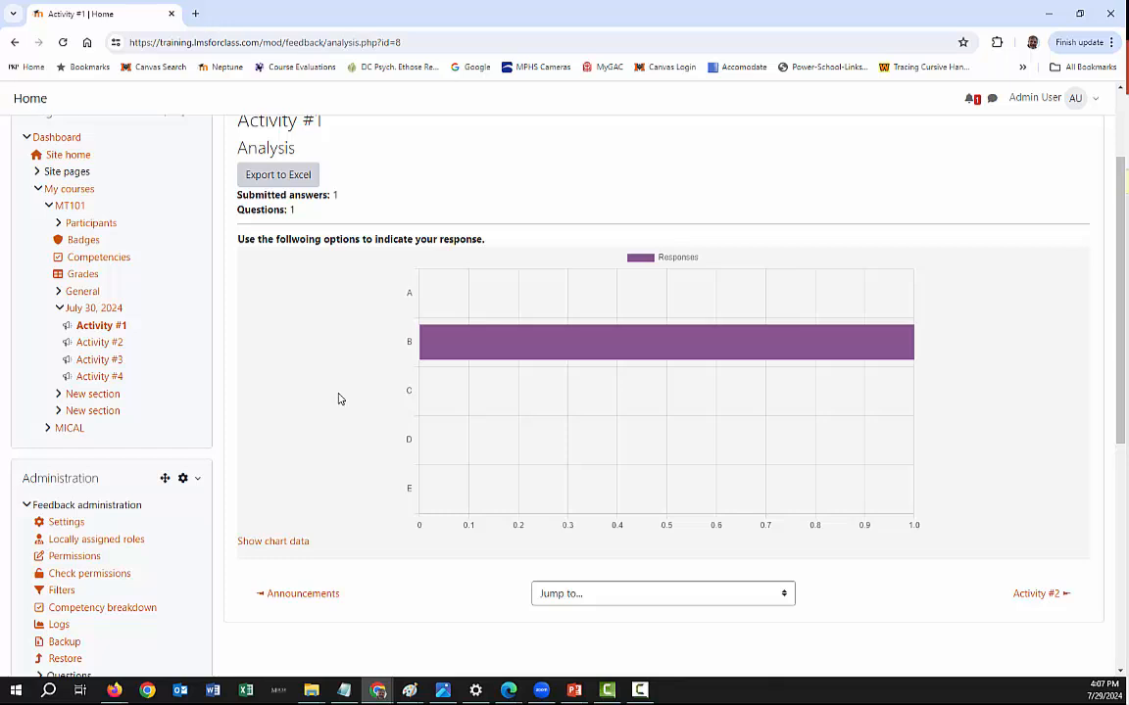
{"action": "scroll", "coordinate": [339, 399], "scroll_direction": "up", "scroll_amount": 1}
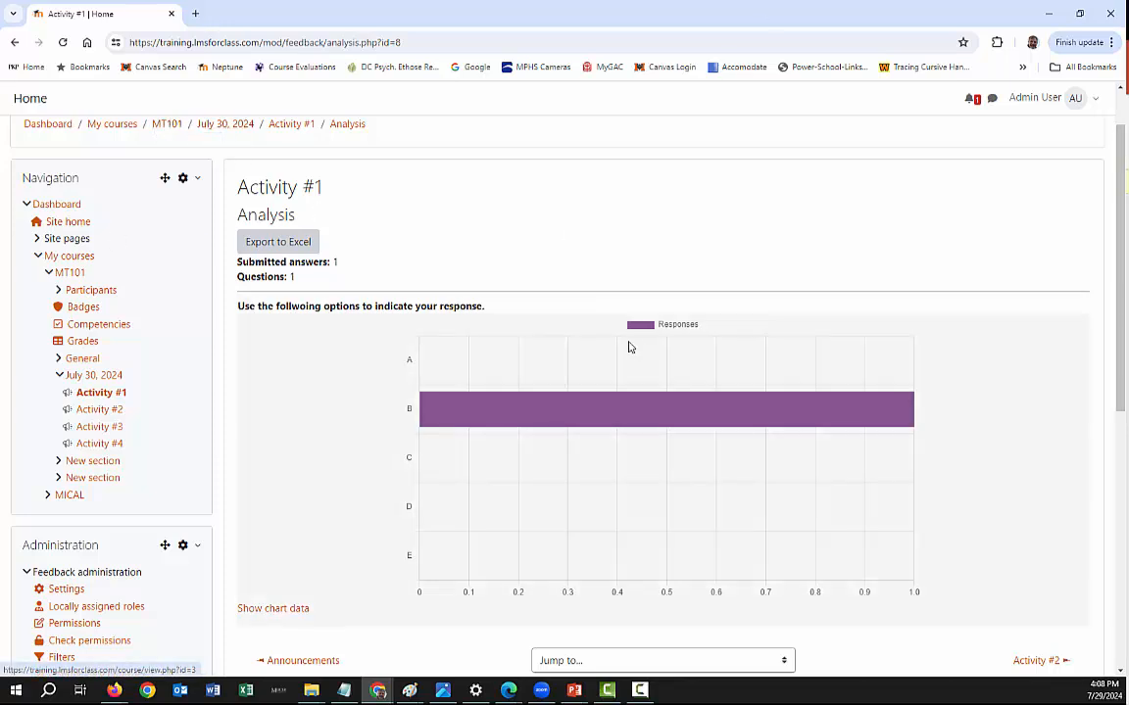
{"action": "left_click", "coordinate": [166, 123]}
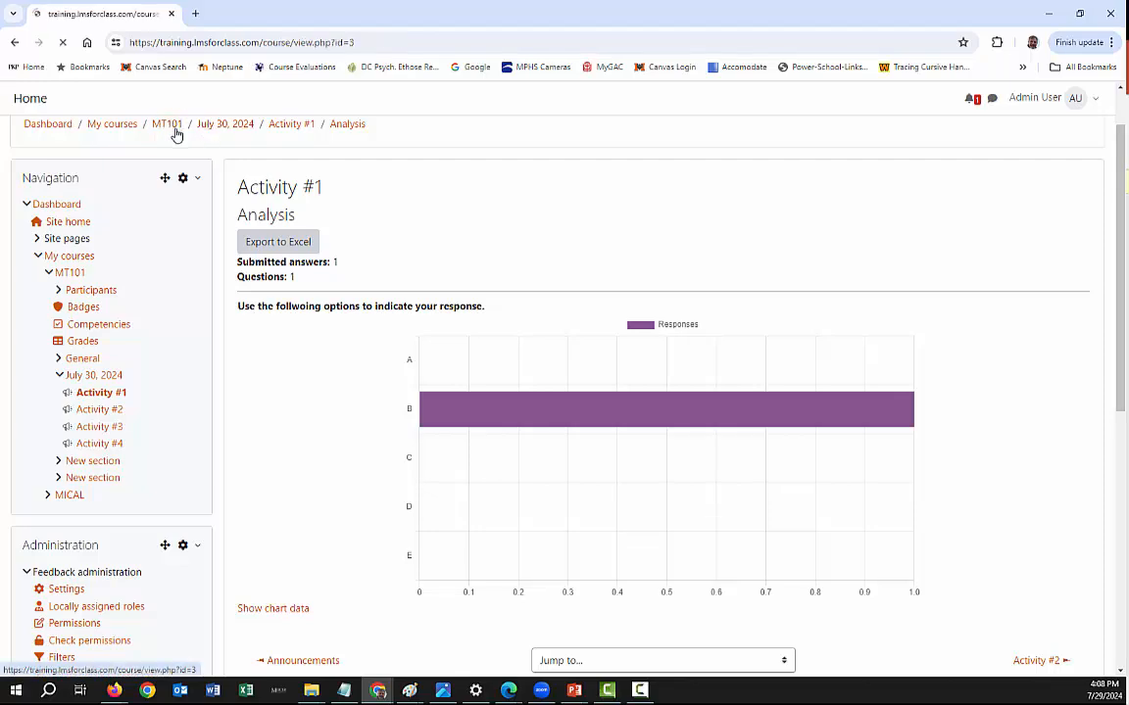
{"action": "scroll", "coordinate": [477, 333], "scroll_direction": "down", "scroll_amount": 2}
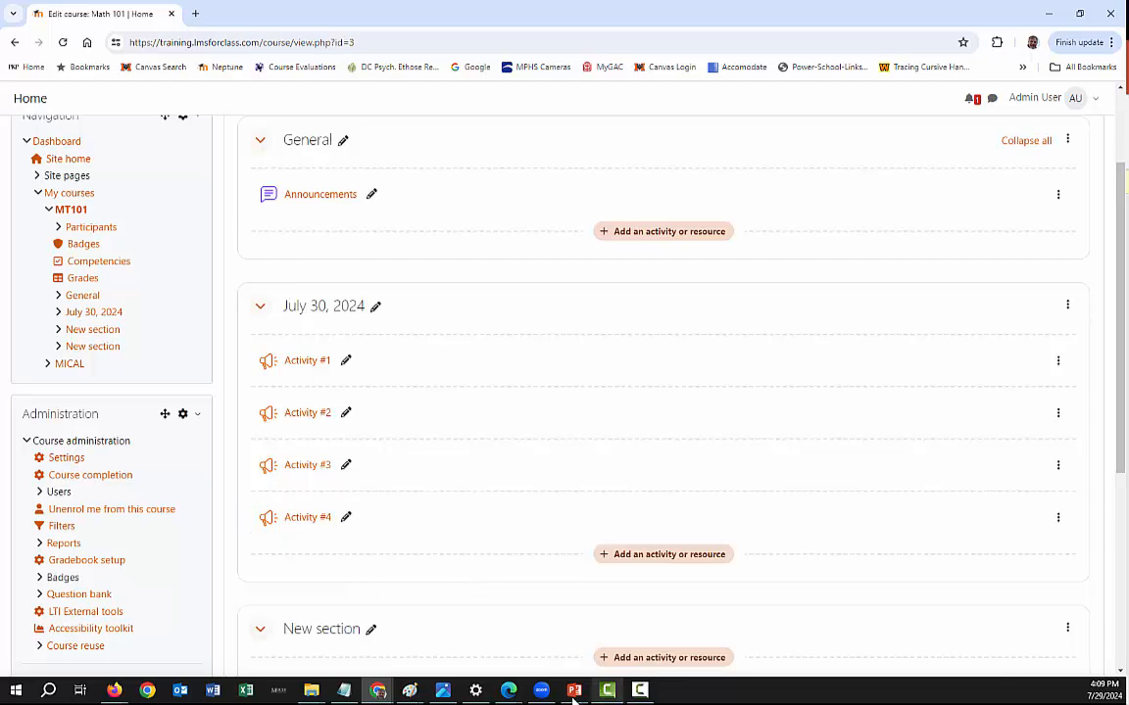
- Switch to the running PowerPoint slide show and advance from the Activity #1 question to the following slide
{"action": "mouse_move", "coordinate": [571, 696]}
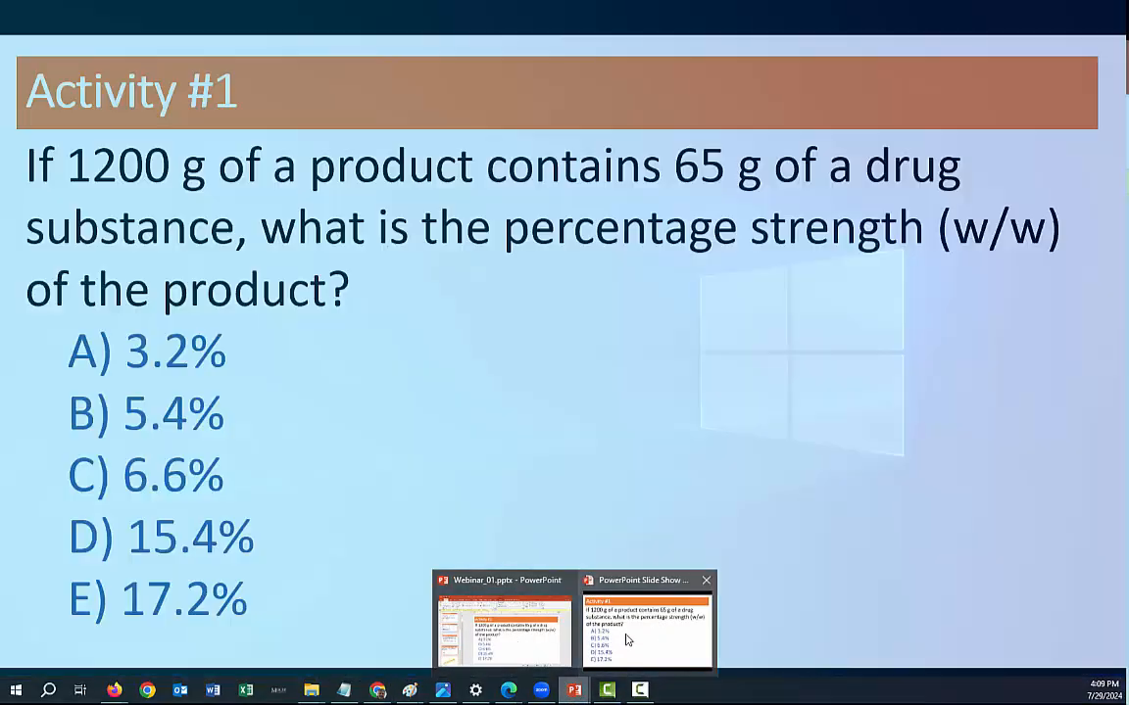
{"action": "left_click", "coordinate": [627, 640]}
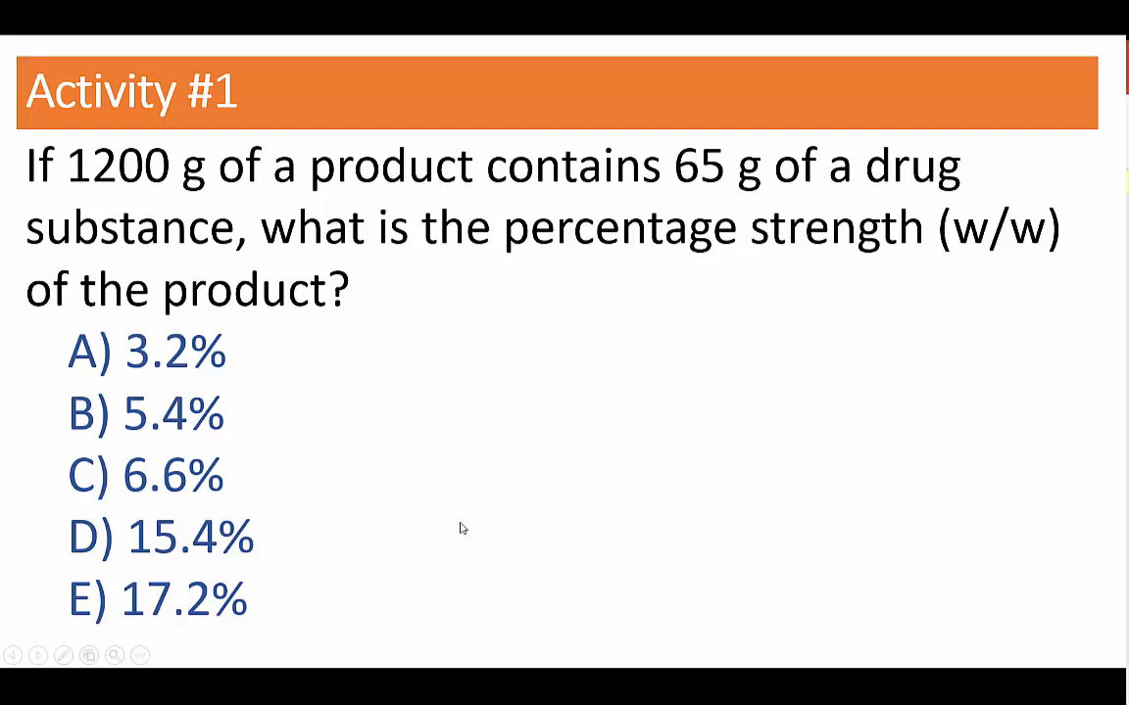
{"action": "left_click", "coordinate": [516, 549]}
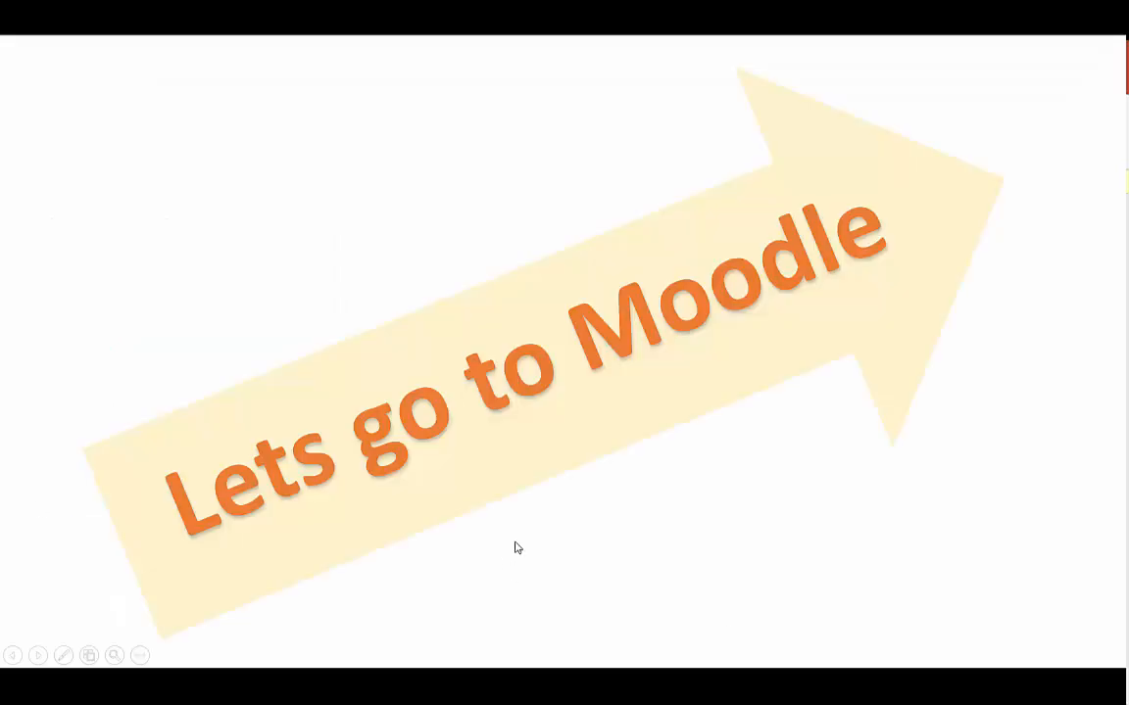